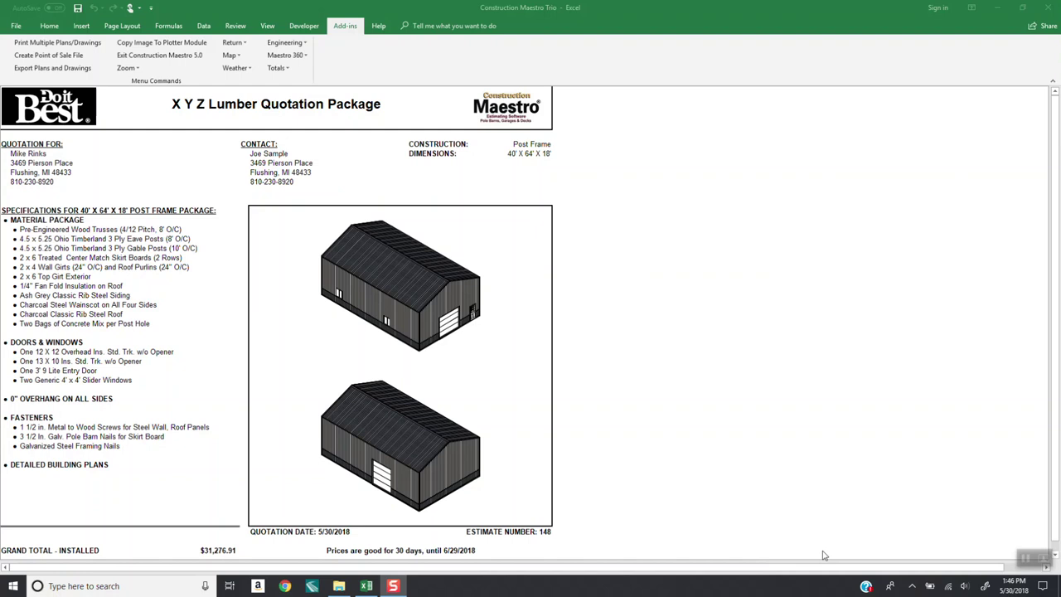
# Step: Open the Gable Side 1 final elevation from the quotation page
pyautogui.click(237, 43)
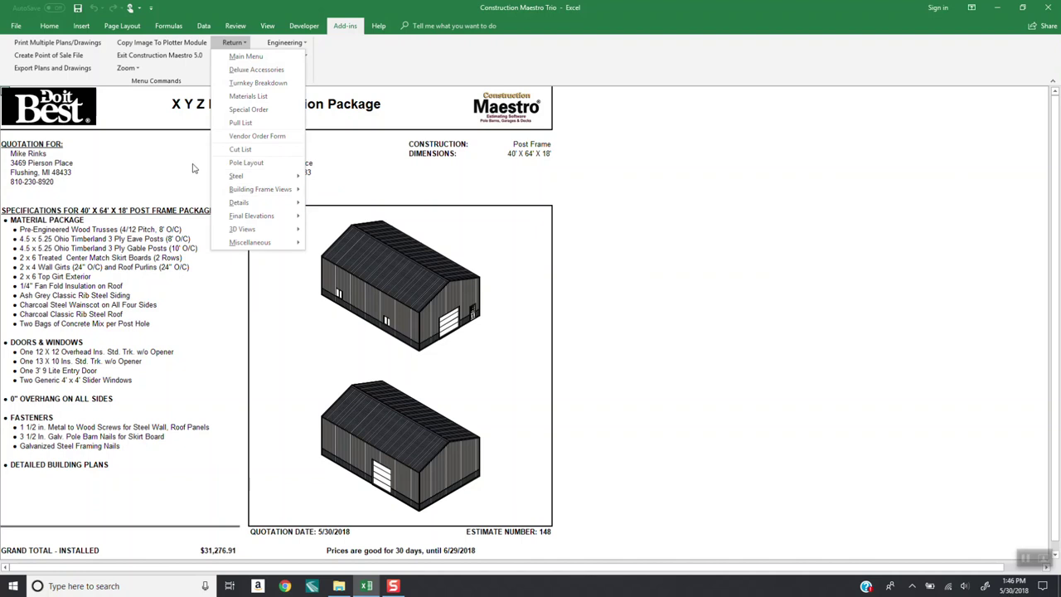
pyautogui.moveTo(250, 217)
pyautogui.click(375, 219)
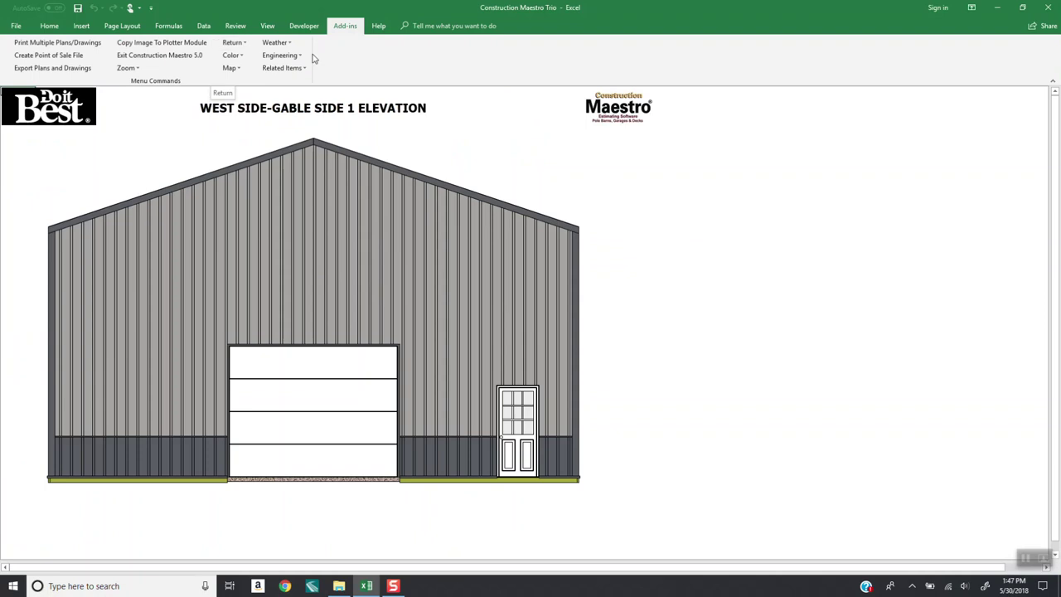
# Step: View the building's pole layout and its master materials list
pyautogui.click(235, 46)
pyautogui.click(248, 177)
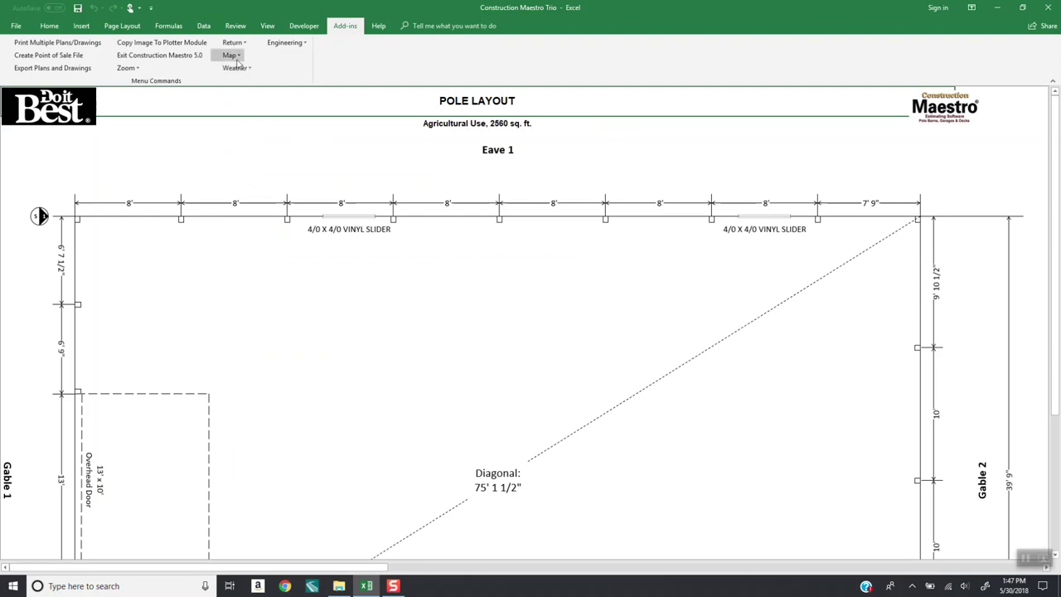
pyautogui.click(235, 42)
pyautogui.click(240, 105)
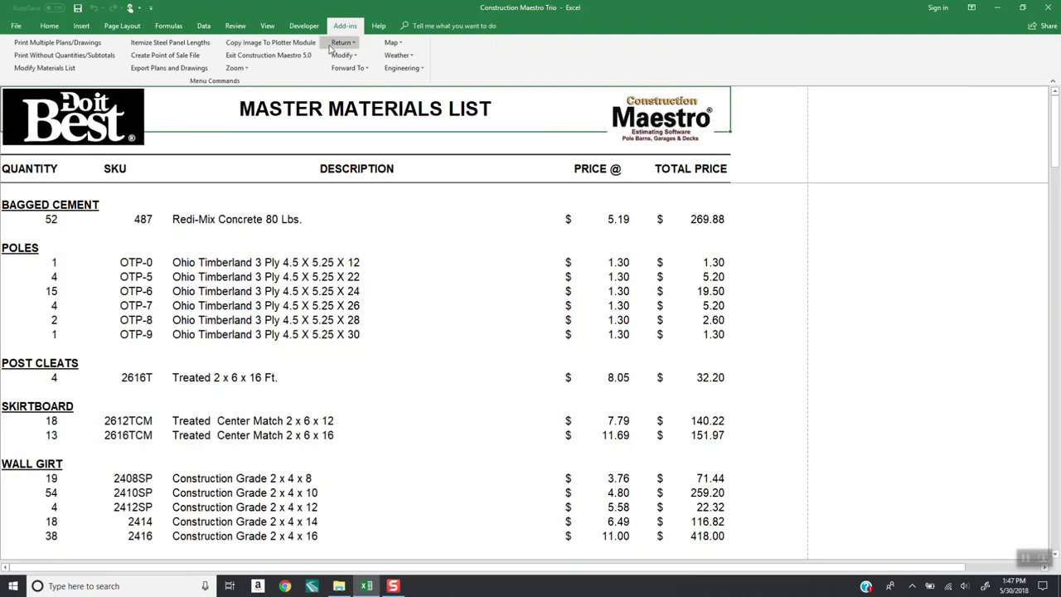
# Step: Return to the Gable Side 1 final elevation and copy its image to the Plotter Module with macros enabled
pyautogui.click(341, 42)
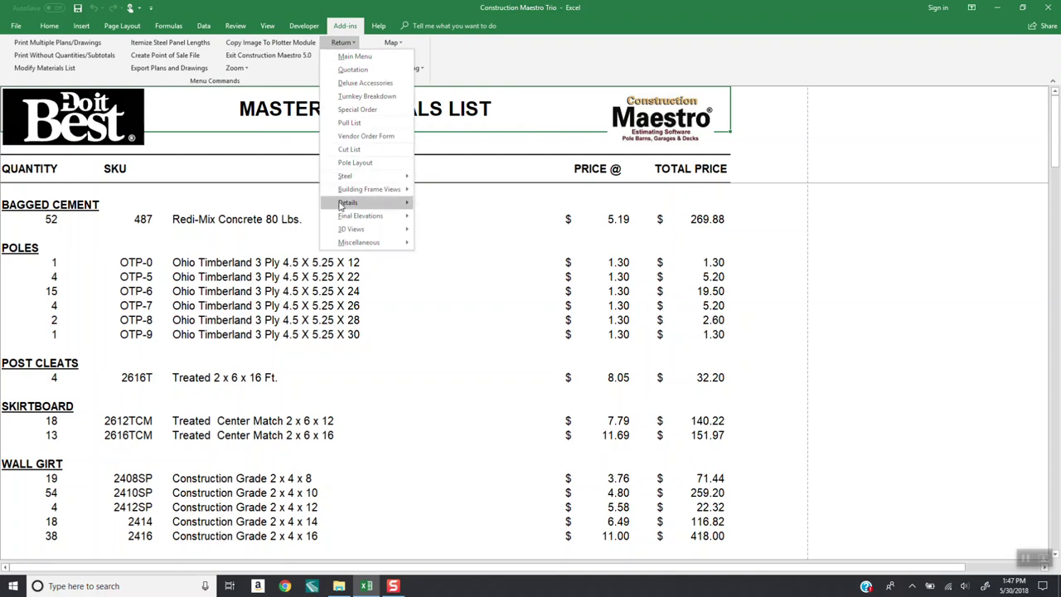
pyautogui.click(463, 221)
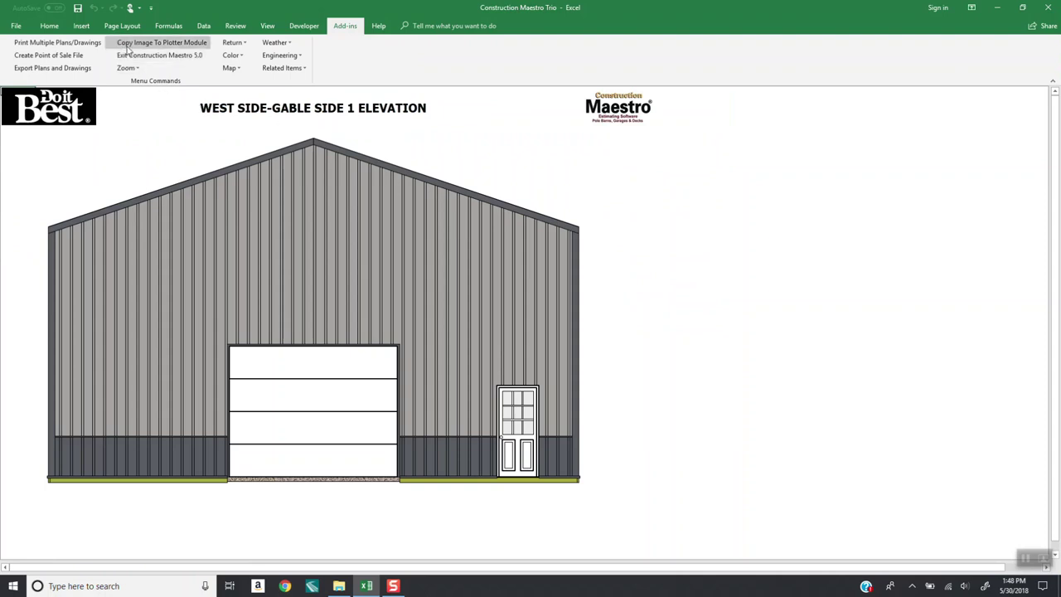
pyautogui.click(155, 48)
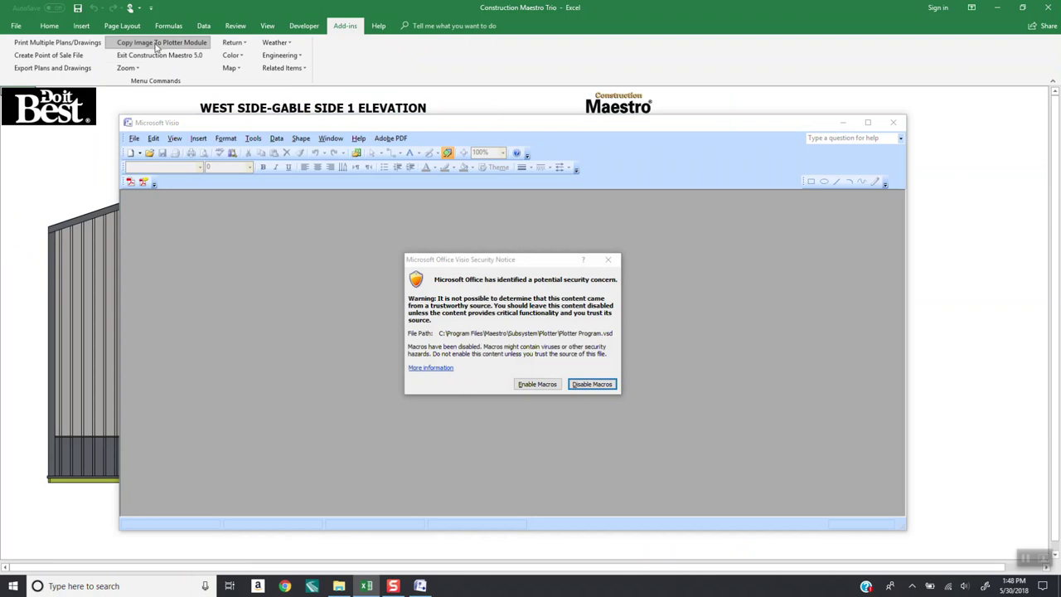
pyautogui.click(537, 385)
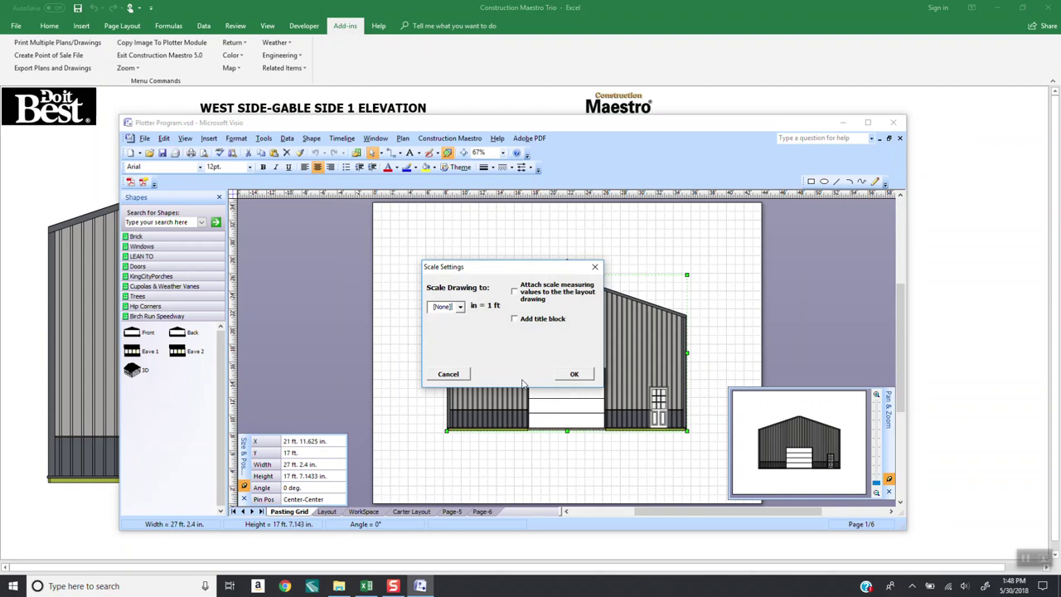
# Step: Scale the elevation drawing to 1/4 in = 1 ft without a title block and maximize the Visio window
pyautogui.click(461, 308)
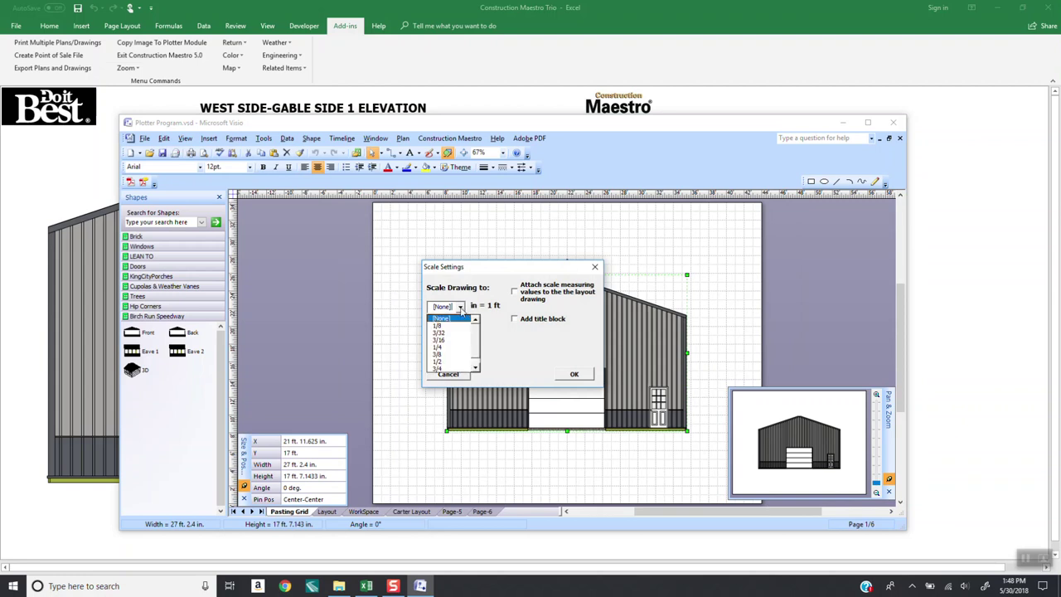
pyautogui.click(442, 352)
pyautogui.click(574, 373)
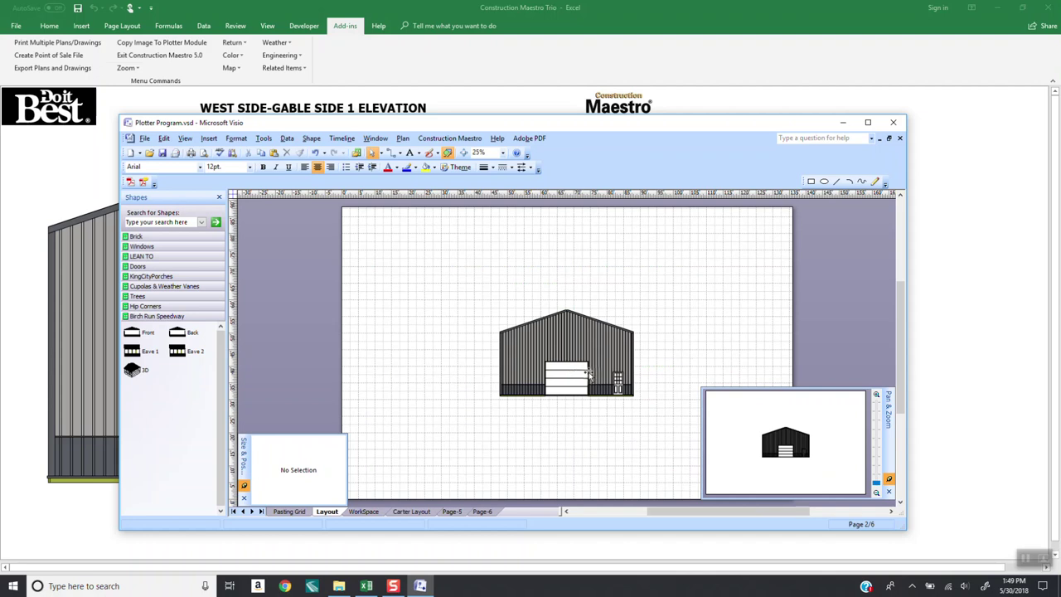
pyautogui.click(869, 122)
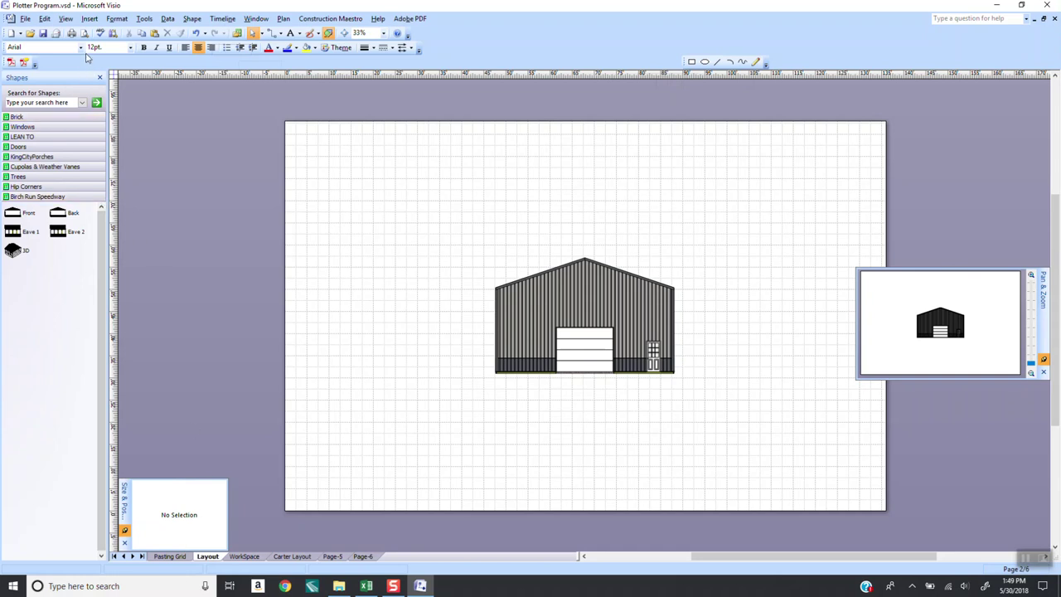
# Step: Hide the Pan & Zoom and Size & Position windows, and show both again
pyautogui.click(65, 20)
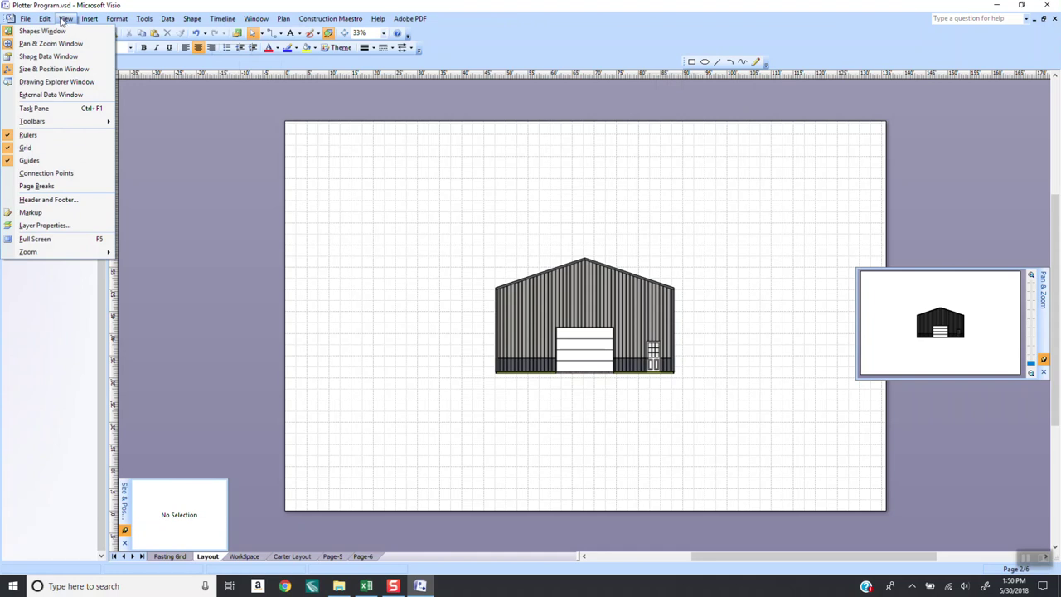
pyautogui.click(64, 20)
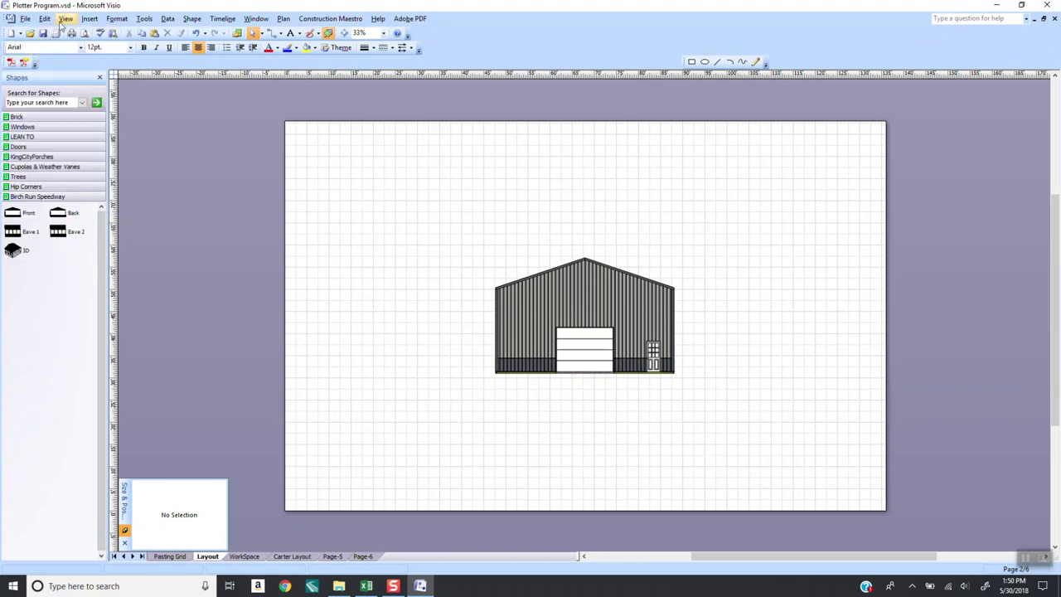
pyautogui.click(65, 19)
pyautogui.click(52, 70)
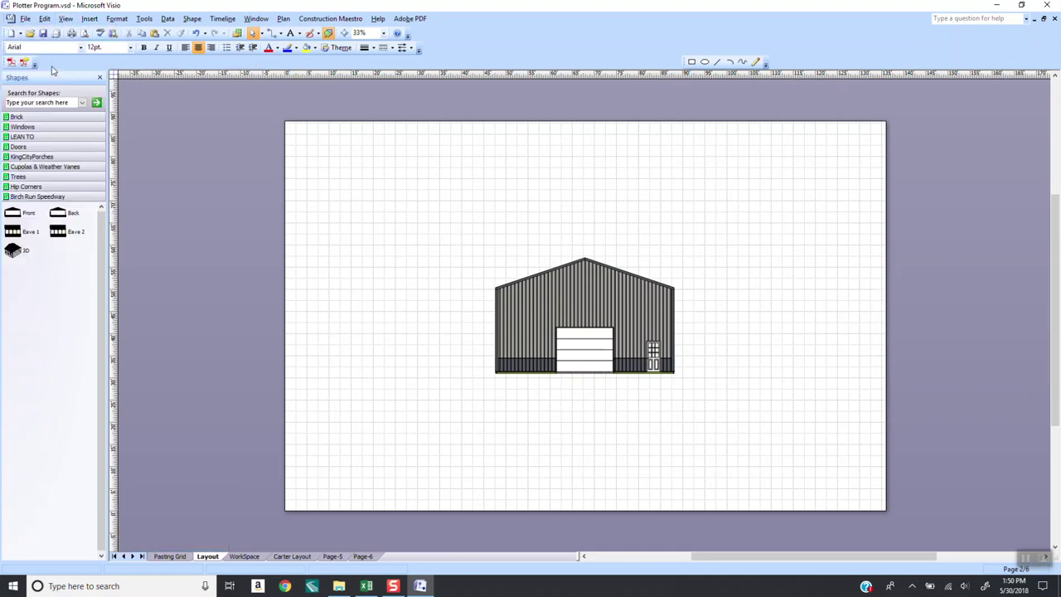
pyautogui.click(65, 18)
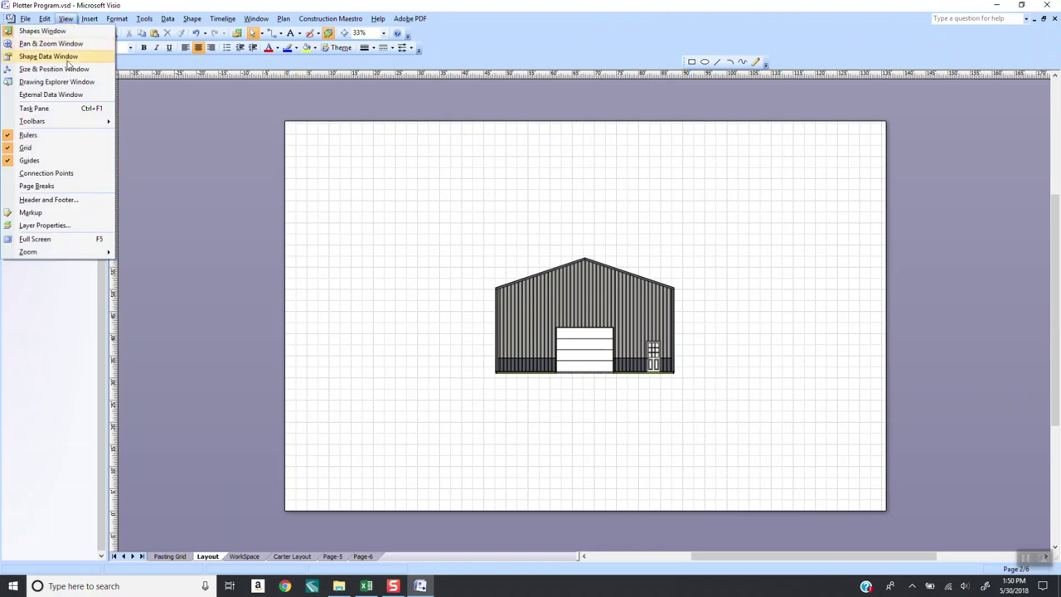
pyautogui.click(66, 45)
pyautogui.click(65, 18)
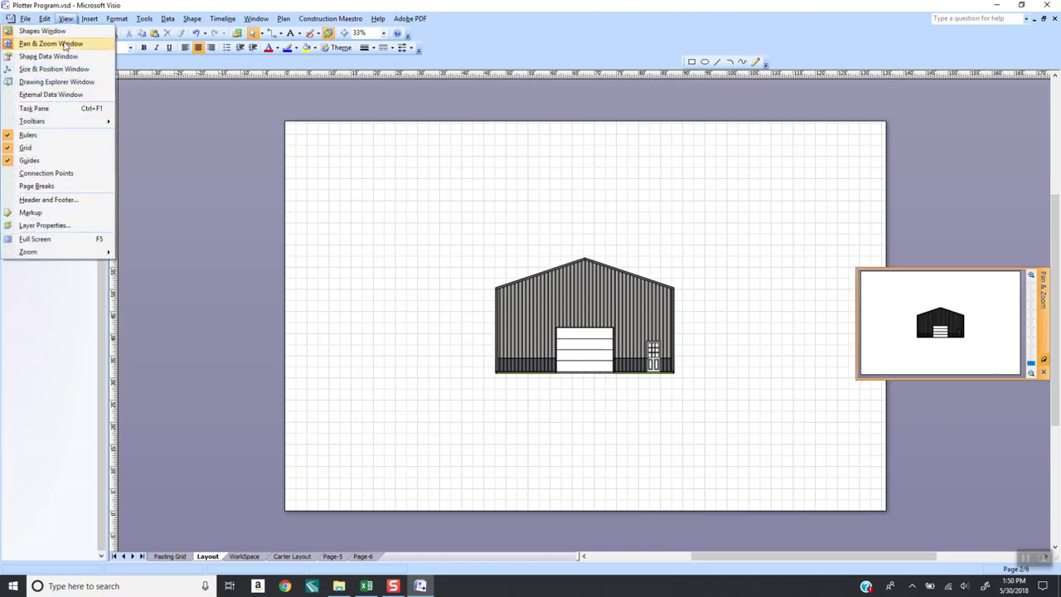
pyautogui.click(54, 71)
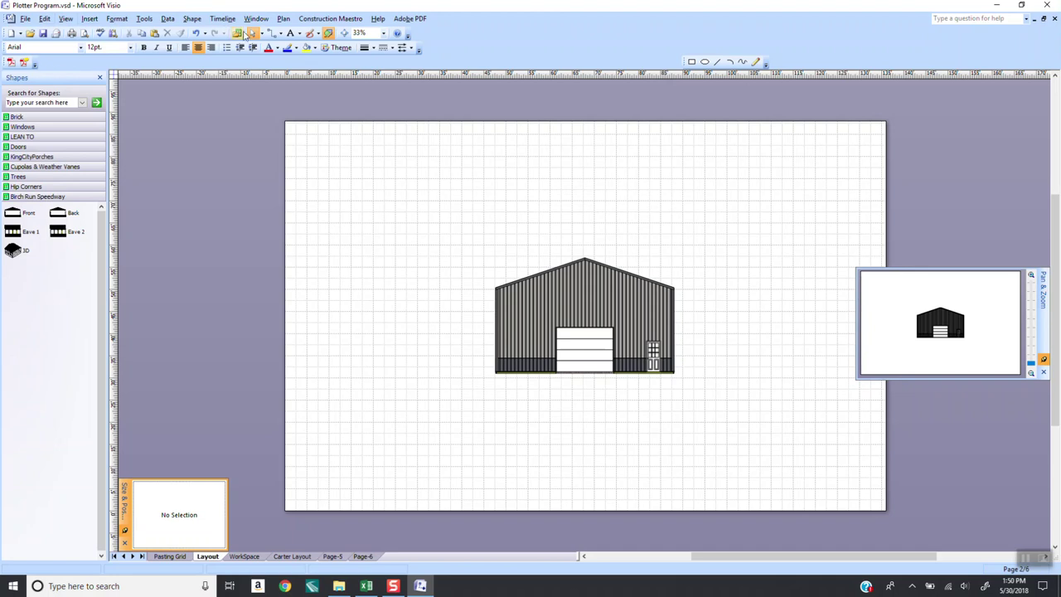
# Step: Move the gable elevation to the upper-left area of the layout page and deselect it
pyautogui.moveTo(602, 324); pyautogui.dragTo(424, 220)
pyautogui.click(479, 308)
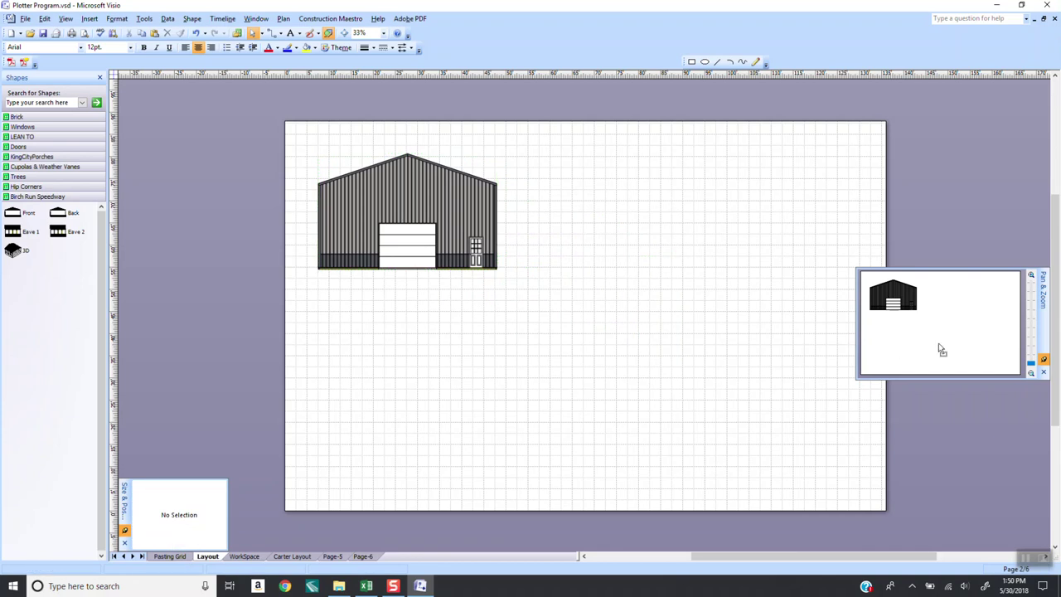
# Step: Open the Wayne Dalton Lites stencil from the Maestro Related stencils folder
pyautogui.click(1031, 365)
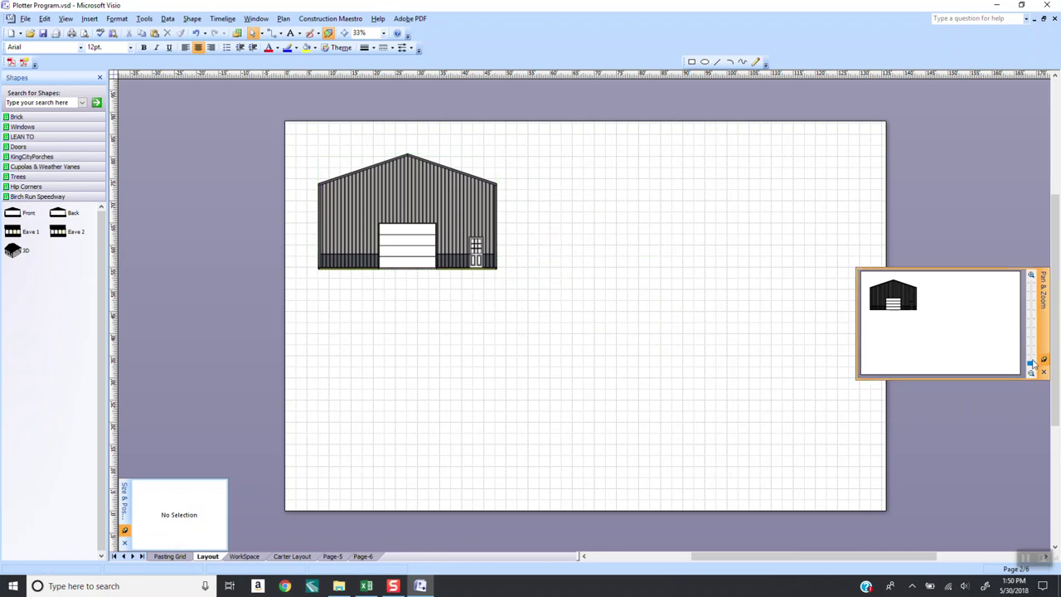
pyautogui.moveTo(1031, 369); pyautogui.dragTo(1030, 322)
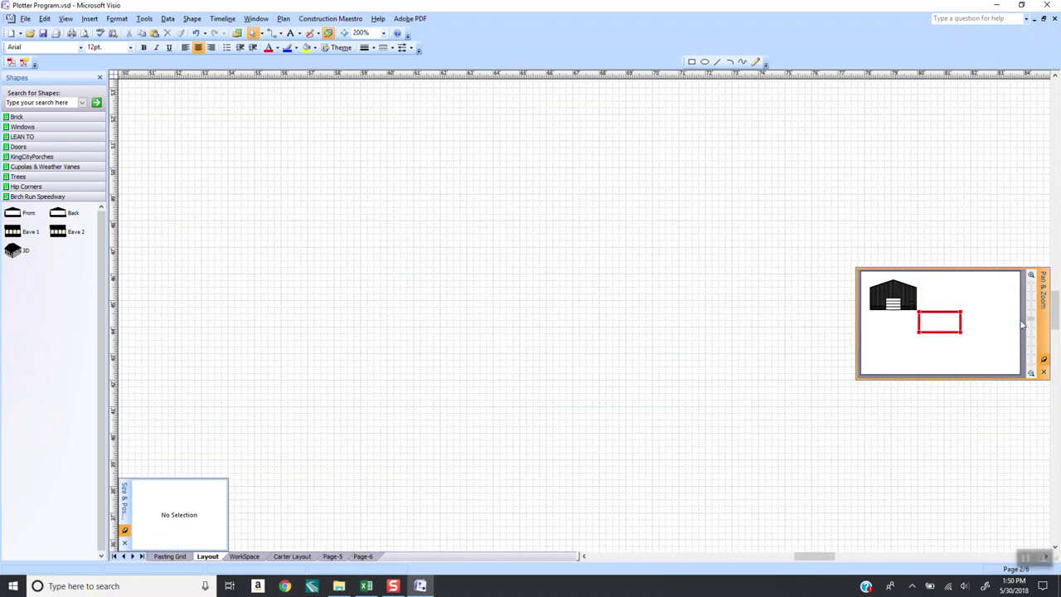
pyautogui.moveTo(941, 322); pyautogui.dragTo(894, 301)
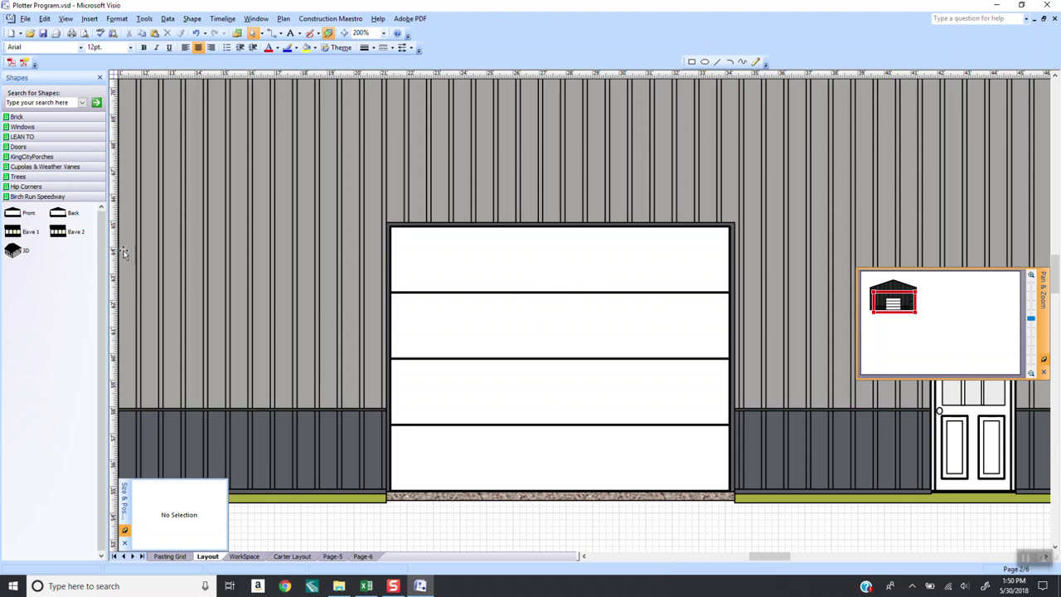
pyautogui.click(25, 19)
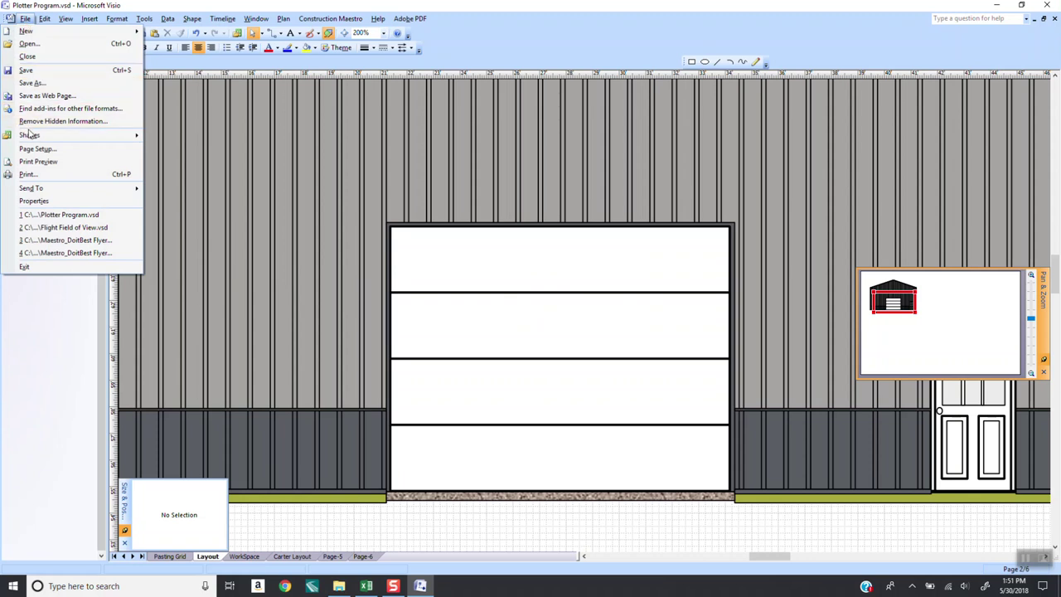
pyautogui.moveTo(29, 133)
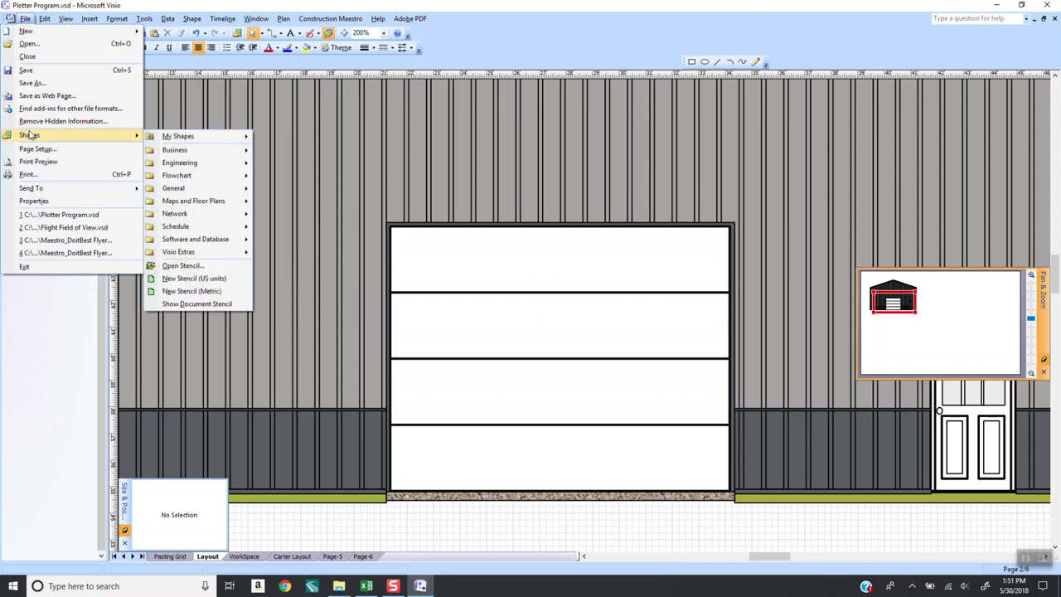
pyautogui.click(184, 266)
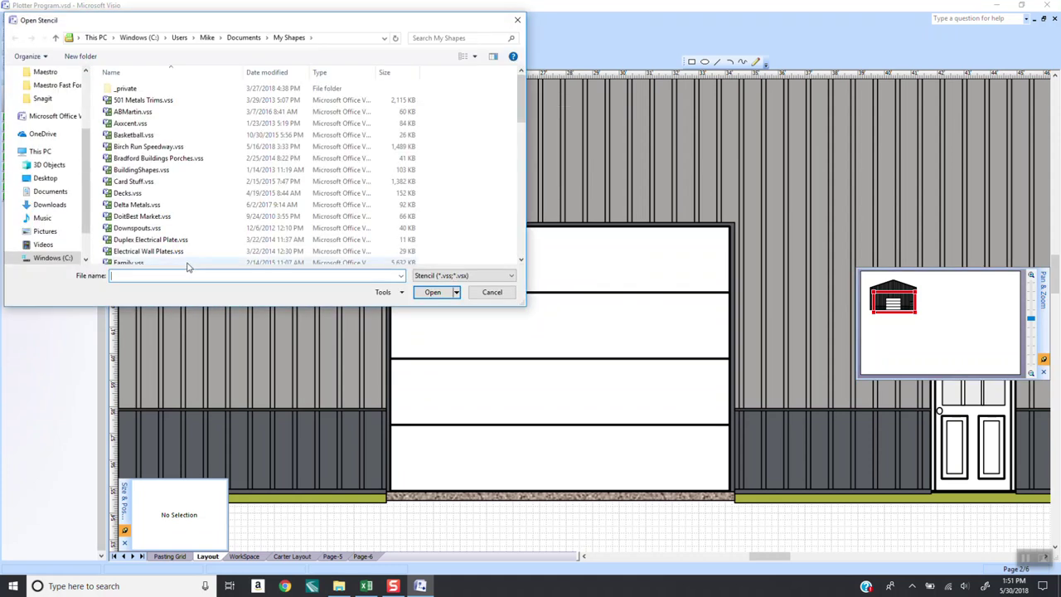
pyautogui.moveTo(523, 116); pyautogui.dragTo(565, 184)
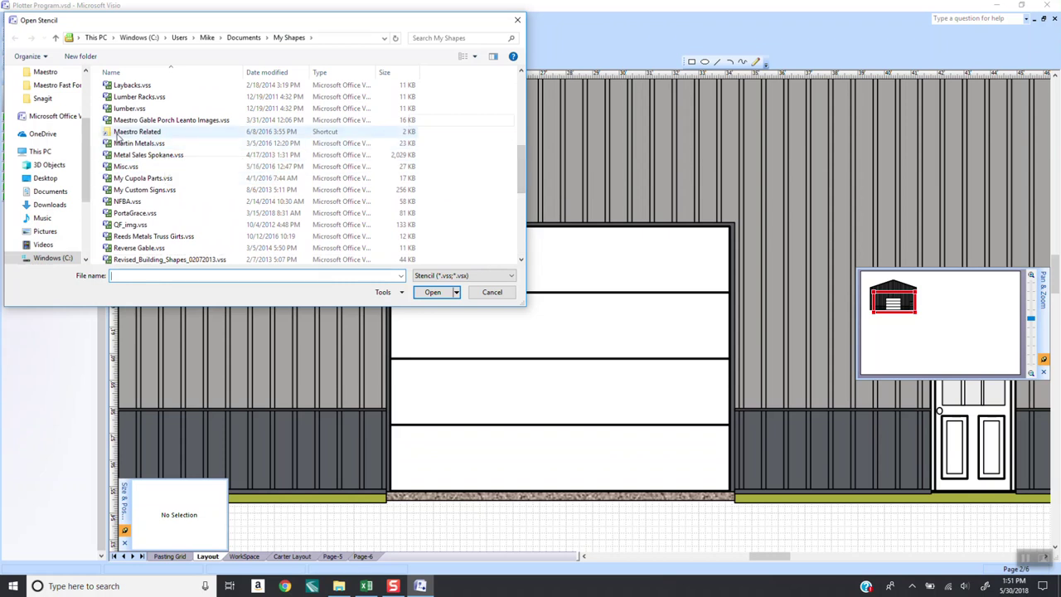
pyautogui.doubleClick(123, 133)
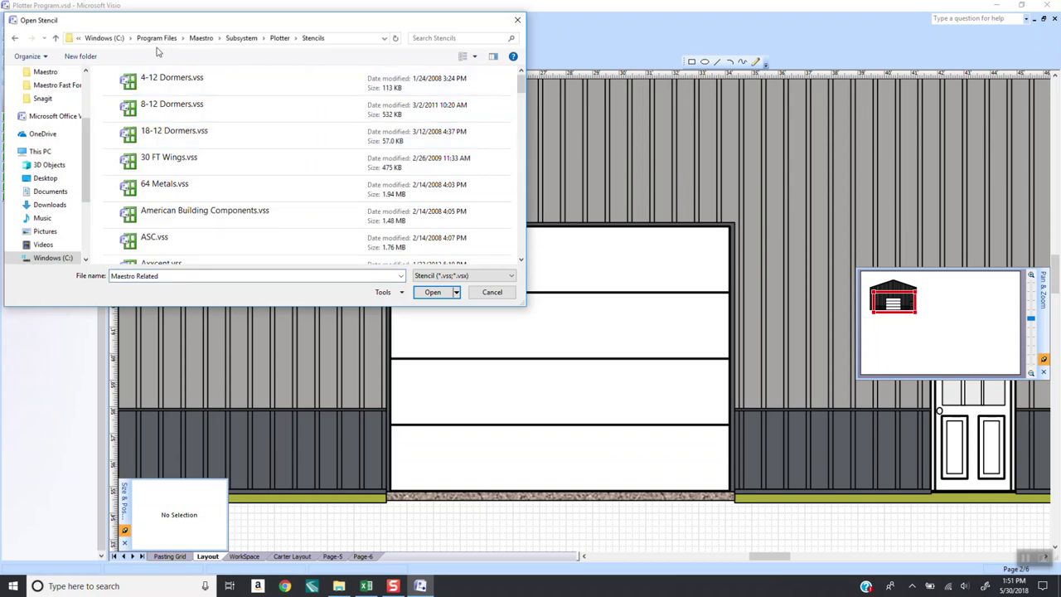
pyautogui.click(338, 37)
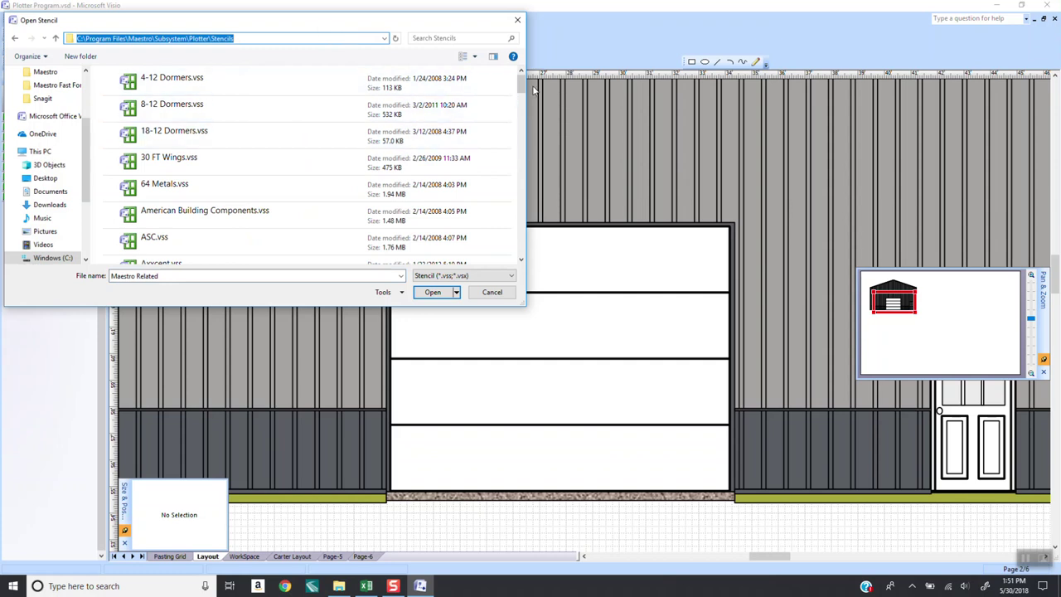
pyautogui.moveTo(522, 93); pyautogui.dragTo(535, 246)
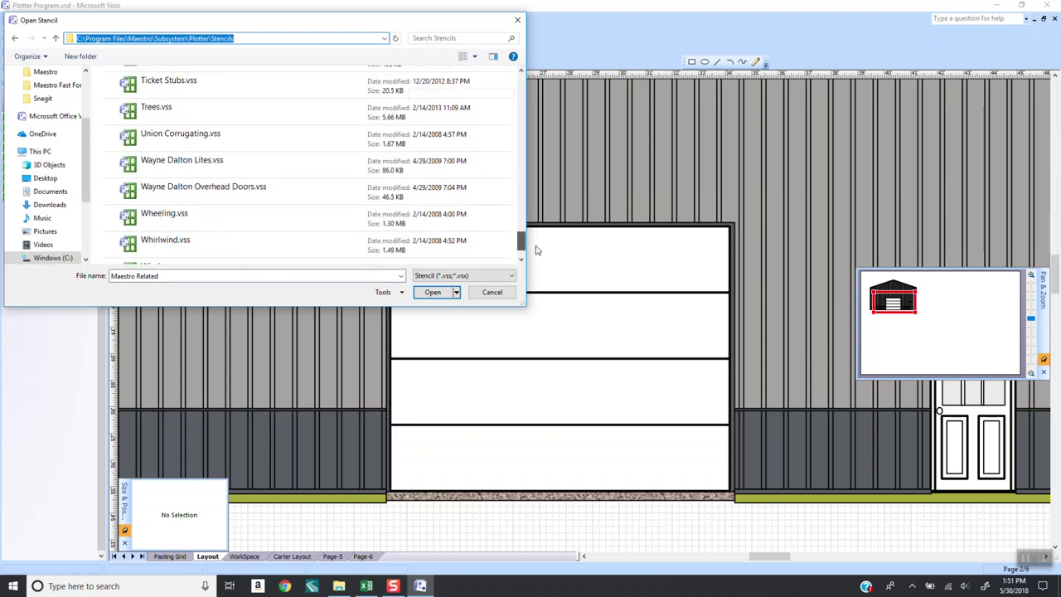
pyautogui.click(187, 165)
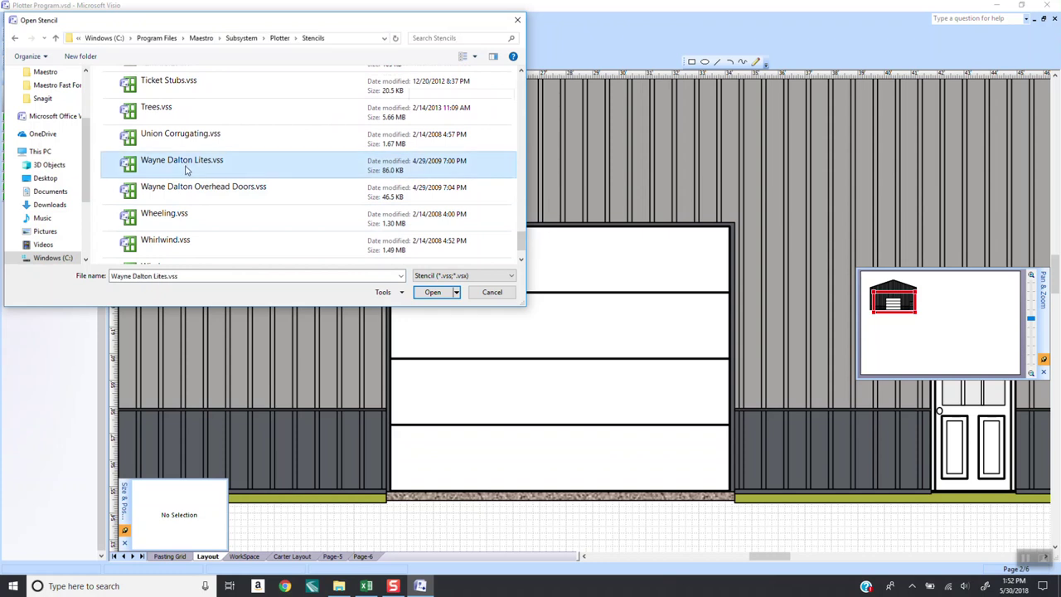
pyautogui.click(440, 296)
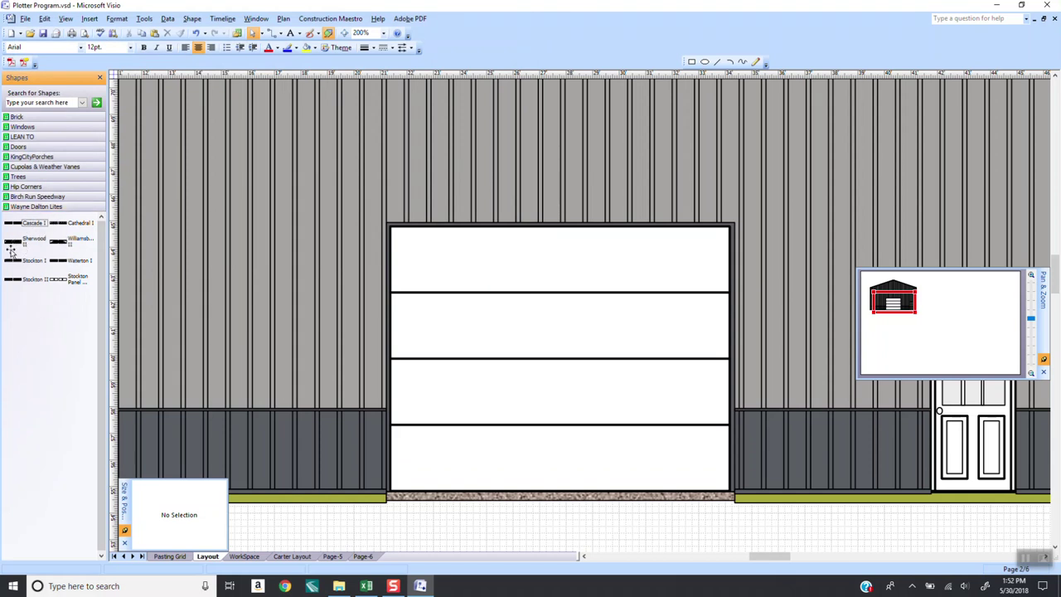
# Step: Place the Sherwood II lites on the overhead door's top panel, stretched to 12 ft wide and made slightly taller to fit
pyautogui.moveTo(33, 241); pyautogui.dragTo(539, 265)
pyautogui.moveTo(531, 262); pyautogui.dragTo(513, 262)
pyautogui.moveTo(624, 269); pyautogui.dragTo(719, 265)
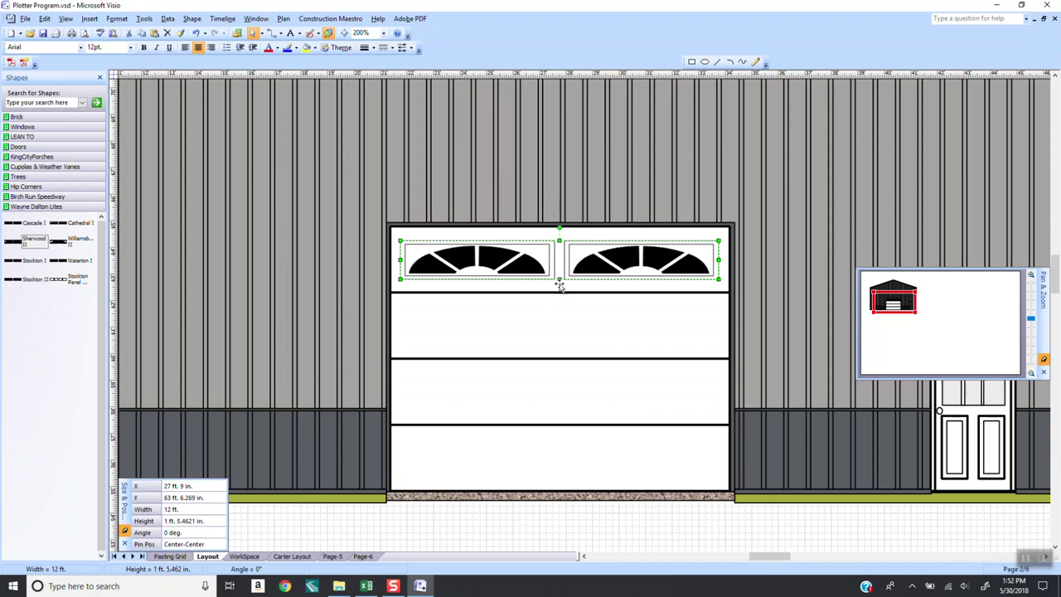
pyautogui.moveTo(560, 279); pyautogui.dragTo(560, 287)
pyautogui.click(562, 340)
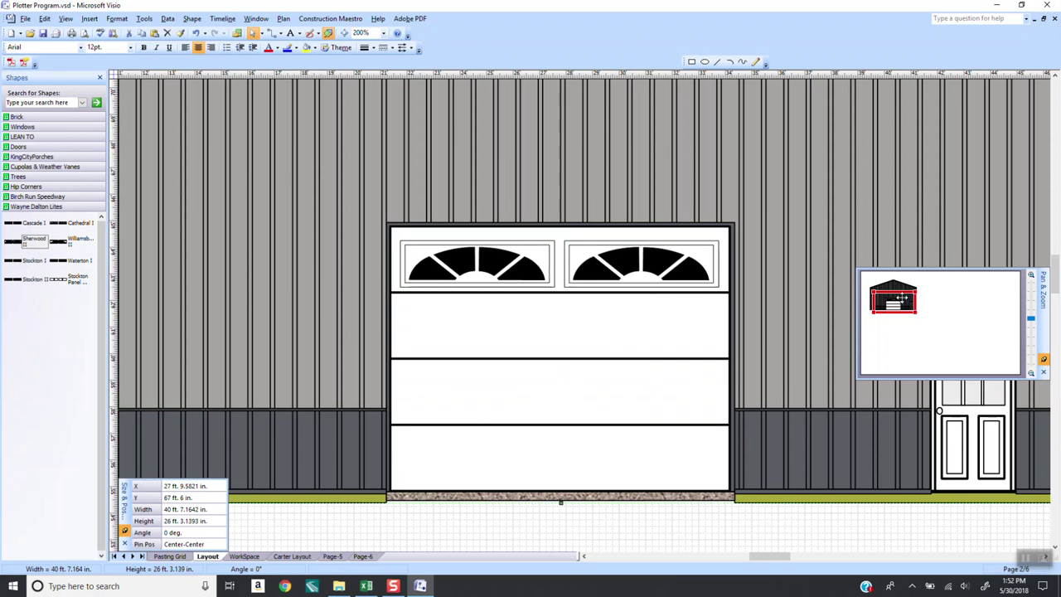
# Step: Open the Gable Porches stencil for adding a porch over the service door
pyautogui.moveTo(900, 302); pyautogui.dragTo(917, 305)
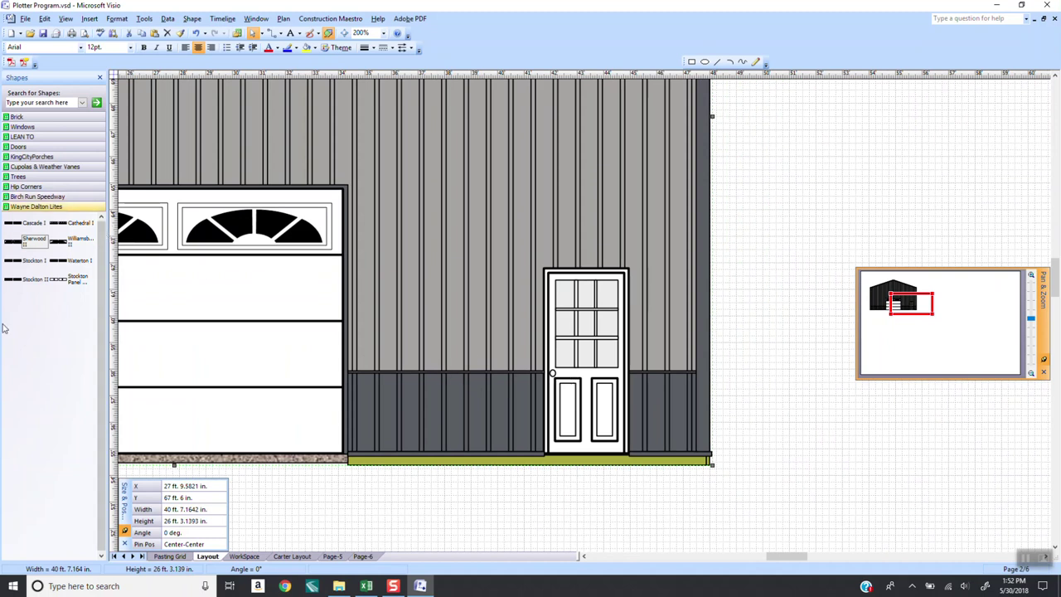
pyautogui.click(33, 157)
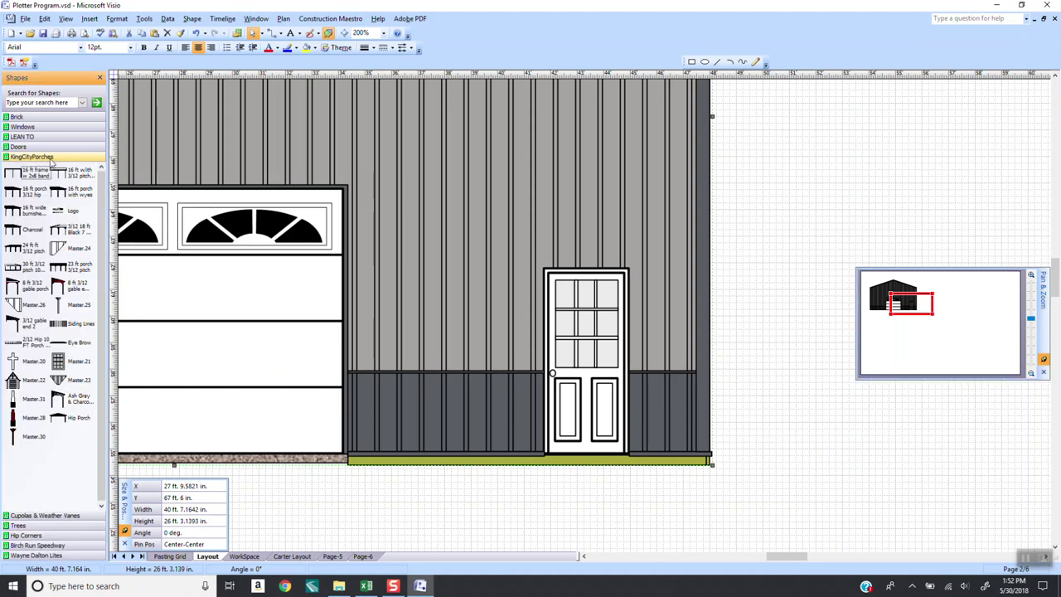
pyautogui.click(25, 19)
pyautogui.moveTo(46, 135)
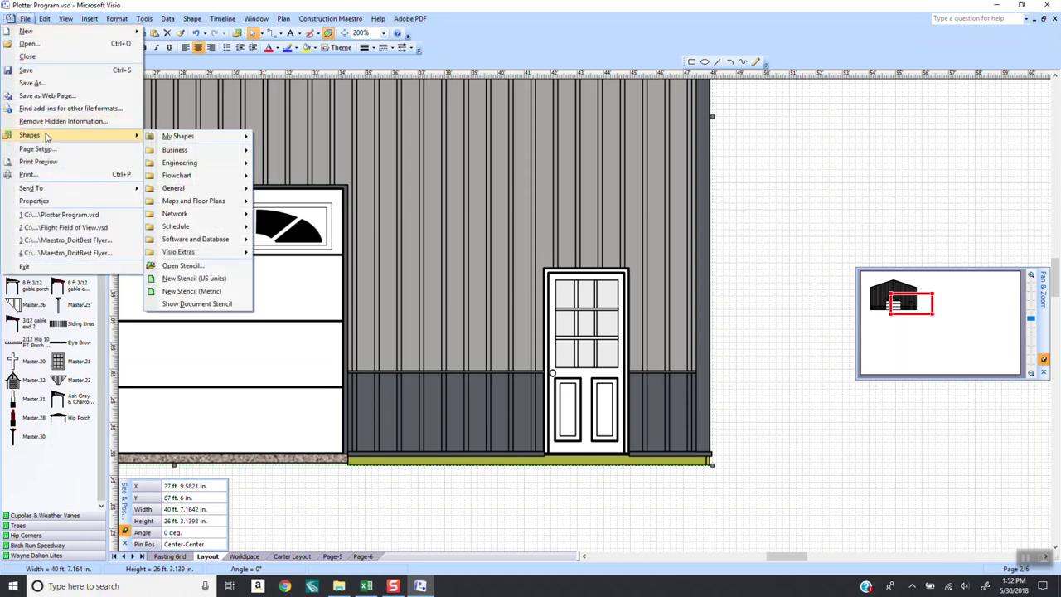
pyautogui.click(179, 266)
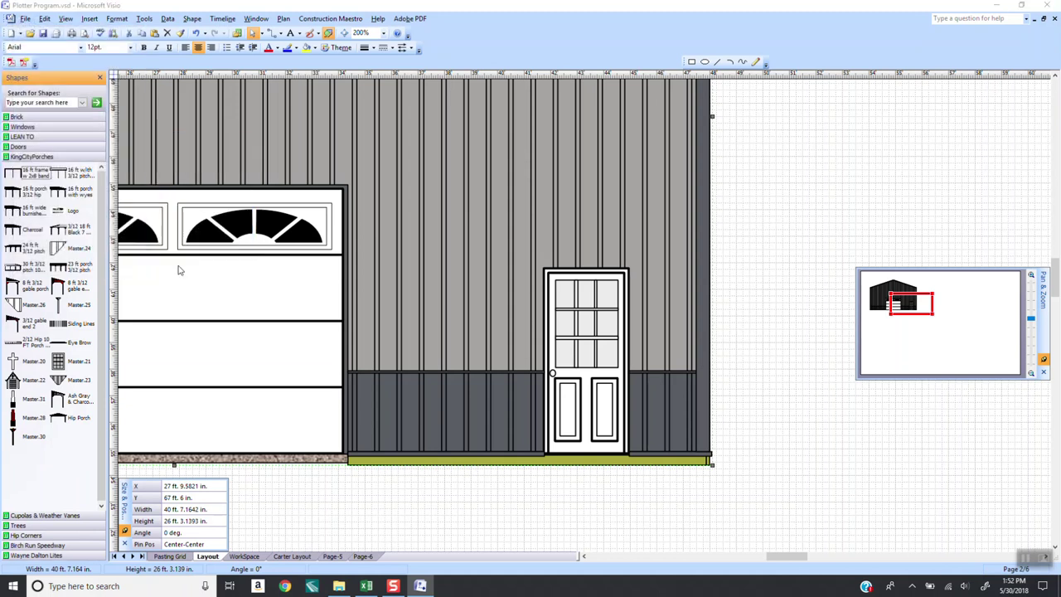
pyautogui.moveTo(520, 90); pyautogui.dragTo(521, 158)
pyautogui.click(162, 212)
pyautogui.doubleClick(162, 212)
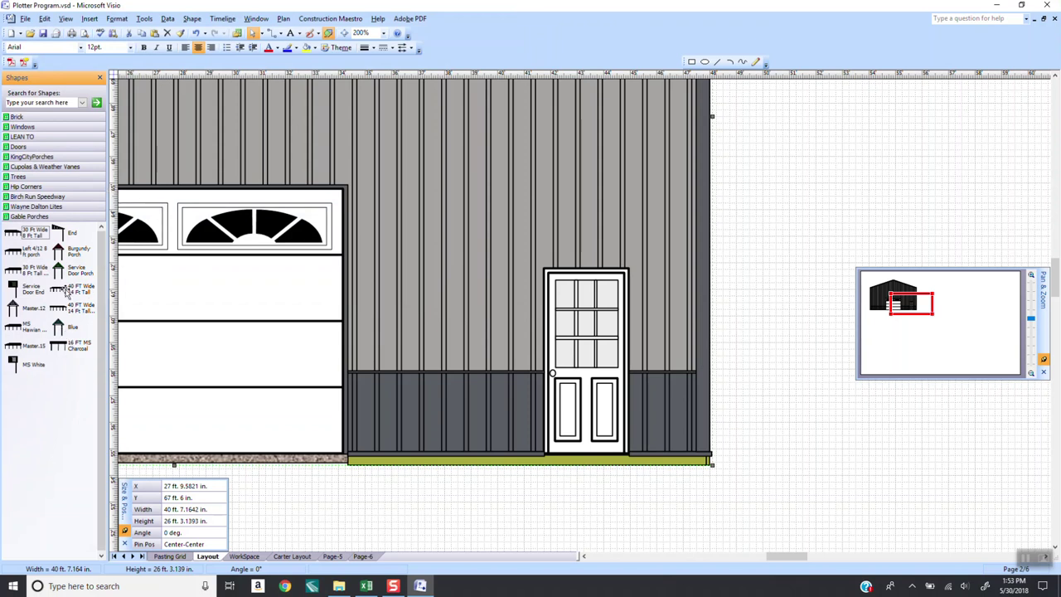
# Step: Place the Burgundy Porch shape from the Gable Porches stencil on the blank Page-6
pyautogui.click(15, 290)
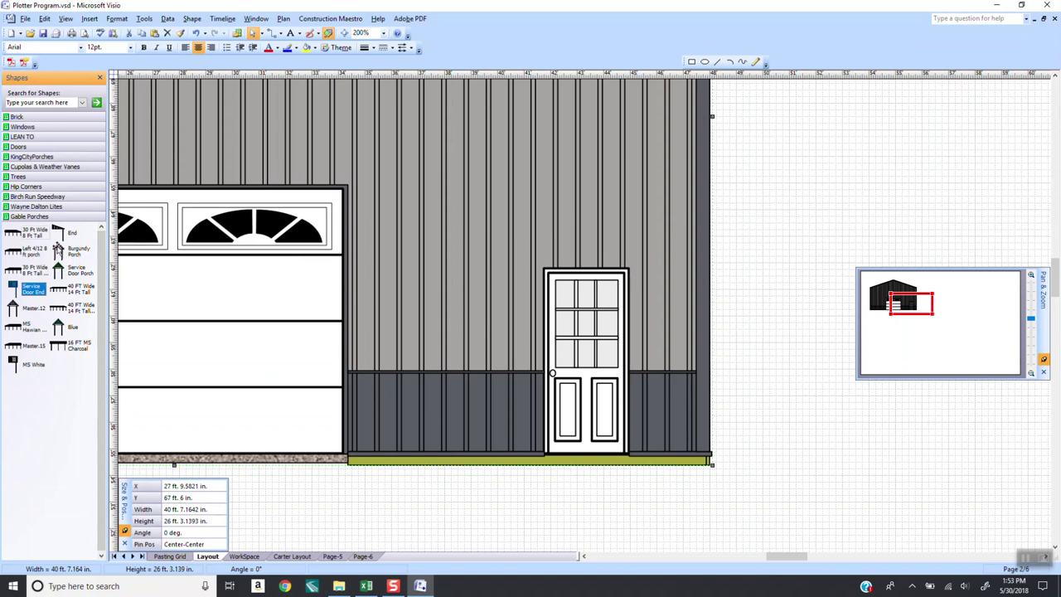
pyautogui.click(58, 250)
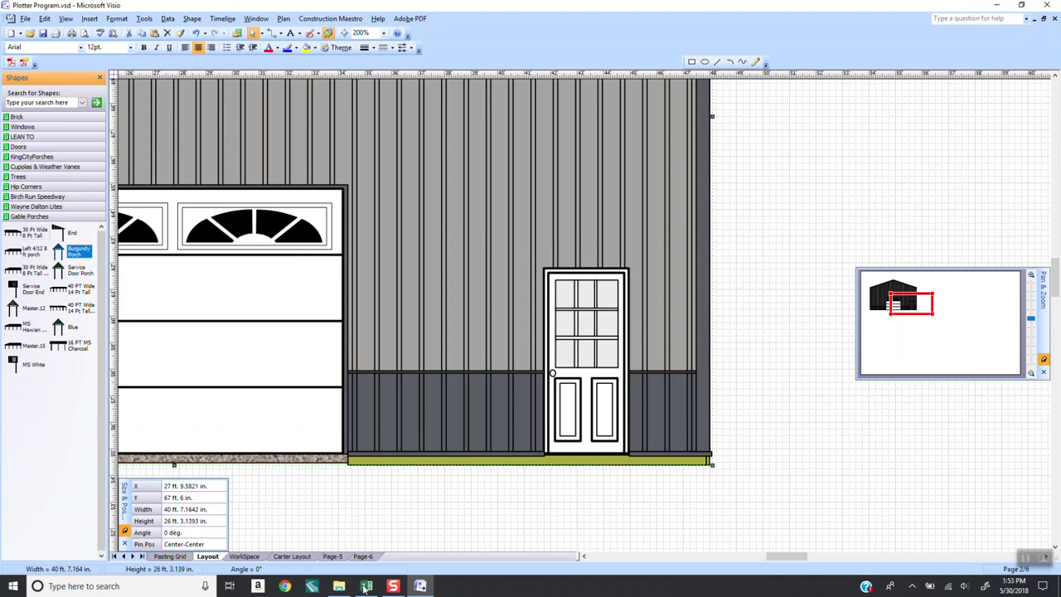
pyautogui.click(332, 558)
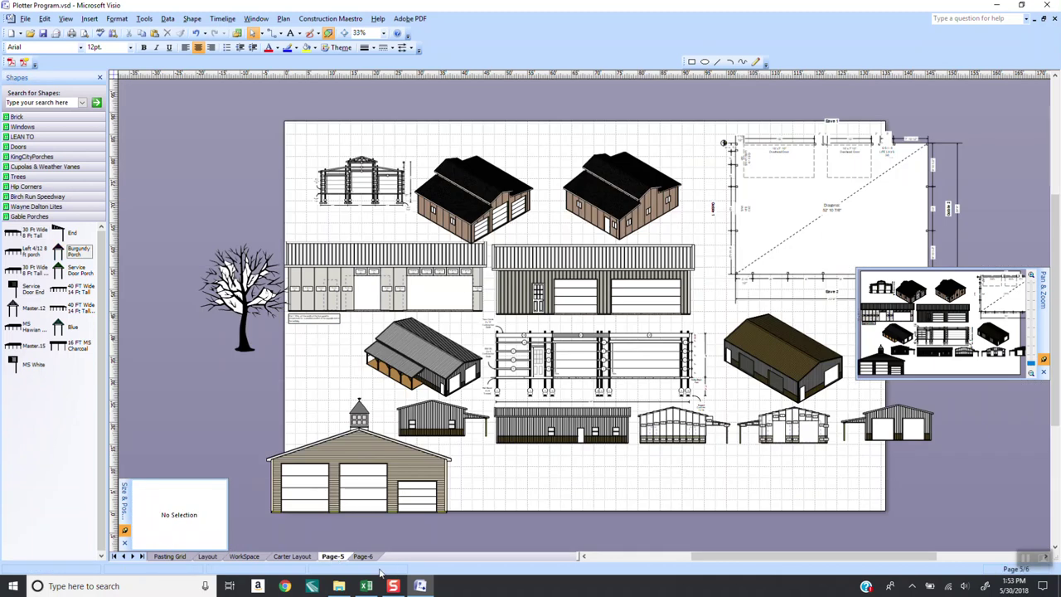
pyautogui.click(365, 557)
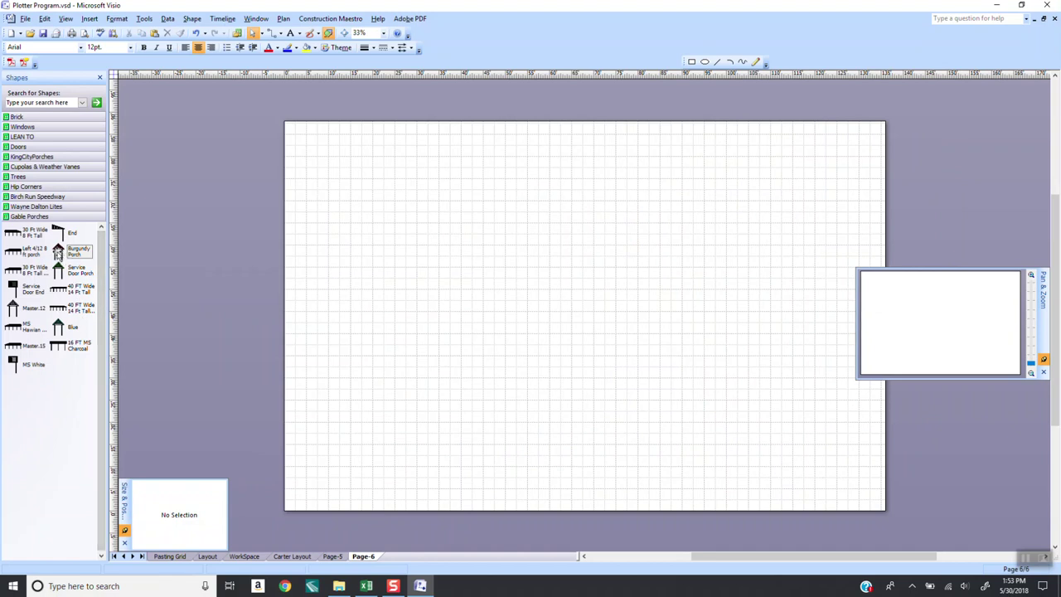
pyautogui.moveTo(58, 253); pyautogui.dragTo(456, 299)
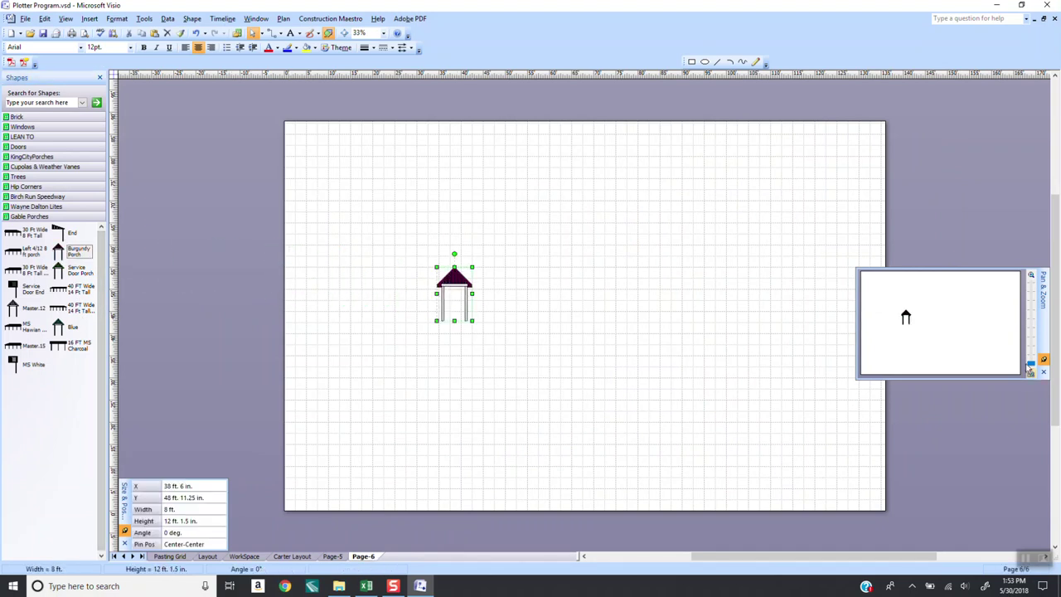
pyautogui.moveTo(1031, 365); pyautogui.dragTo(1025, 330)
pyautogui.moveTo(928, 313); pyautogui.dragTo(900, 309)
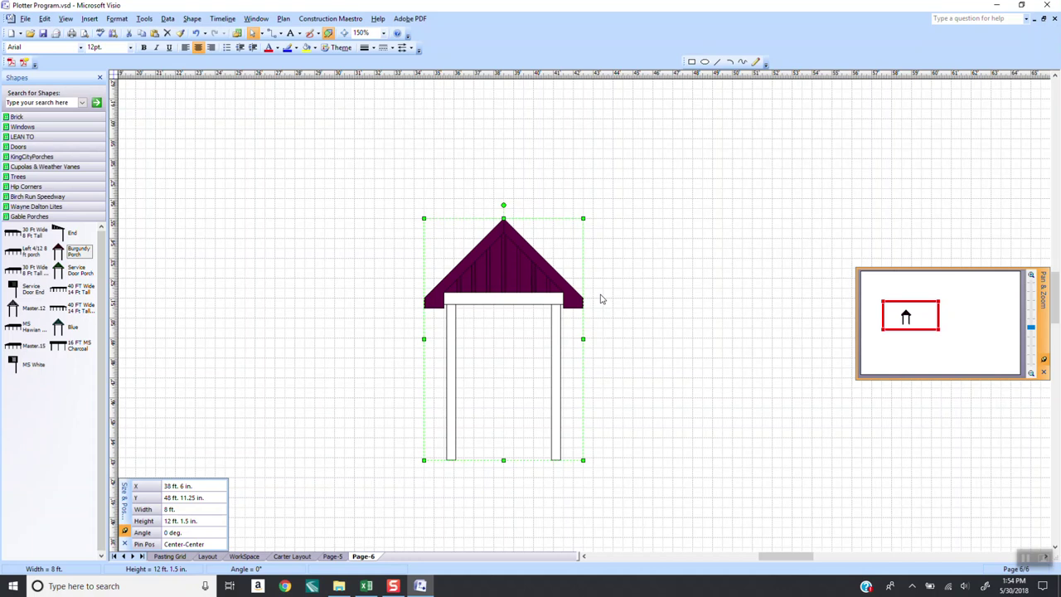
# Step: Ungroup the burgundy porch into separate parts, severing its link to the master, and deselect them
pyautogui.click(314, 20)
pyautogui.moveTo(277, 58)
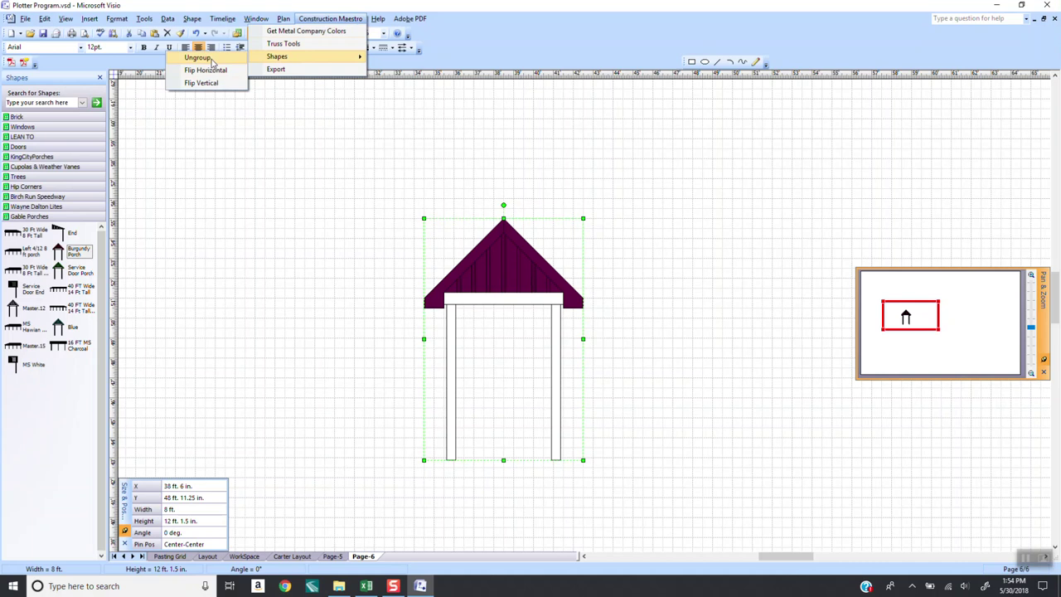
pyautogui.click(735, 183)
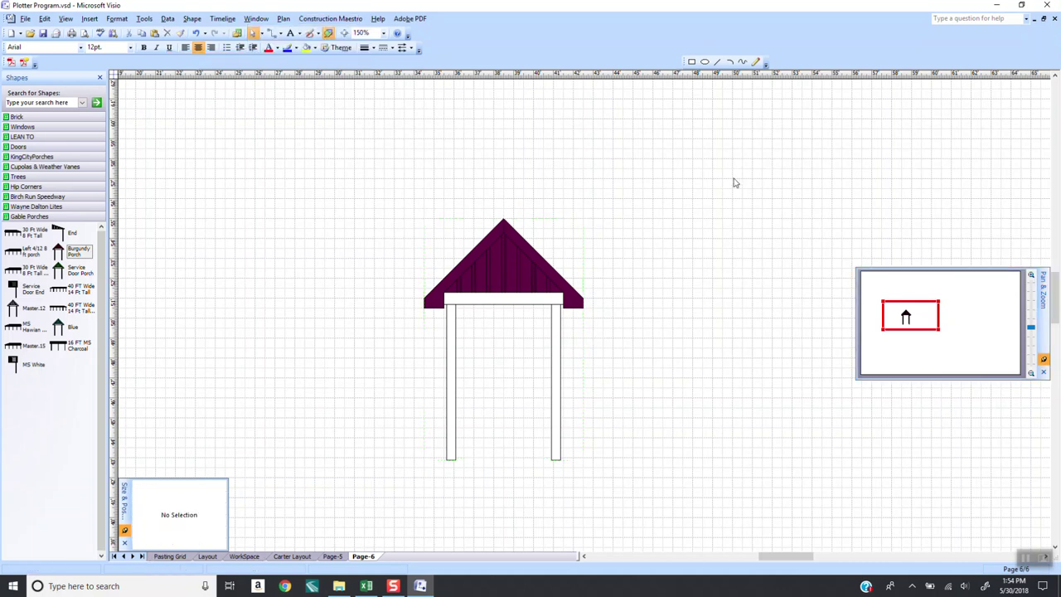
pyautogui.click(495, 277)
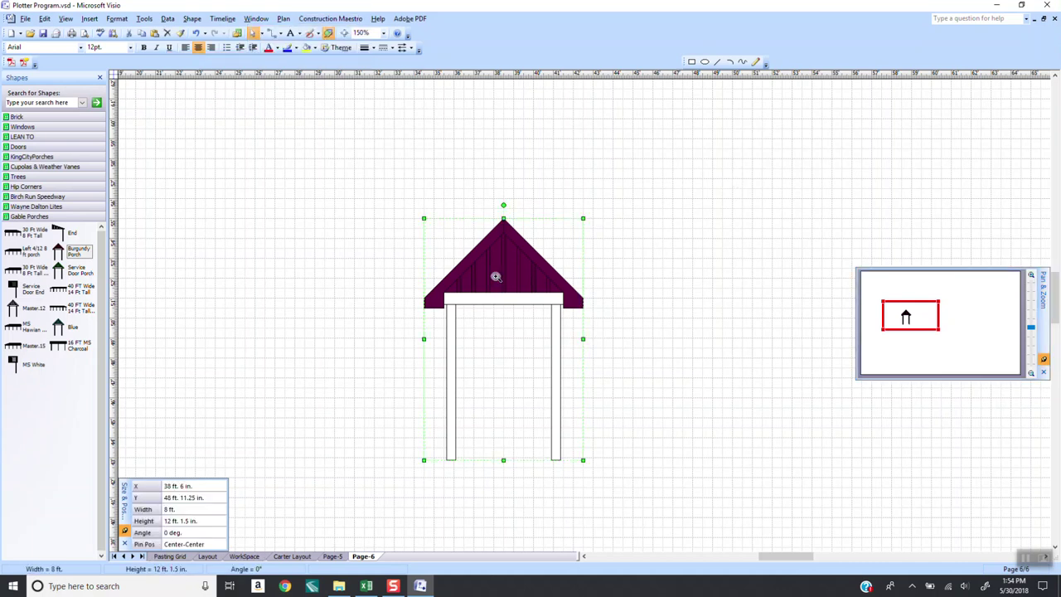
pyautogui.hotkey('ctrl', 'shift', 'u')
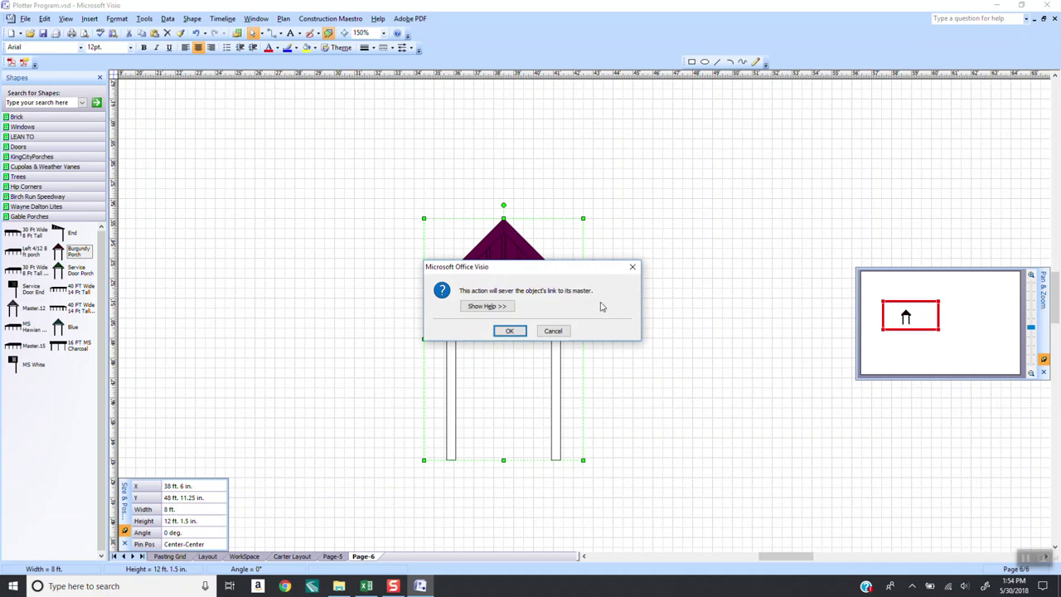
pyautogui.click(510, 331)
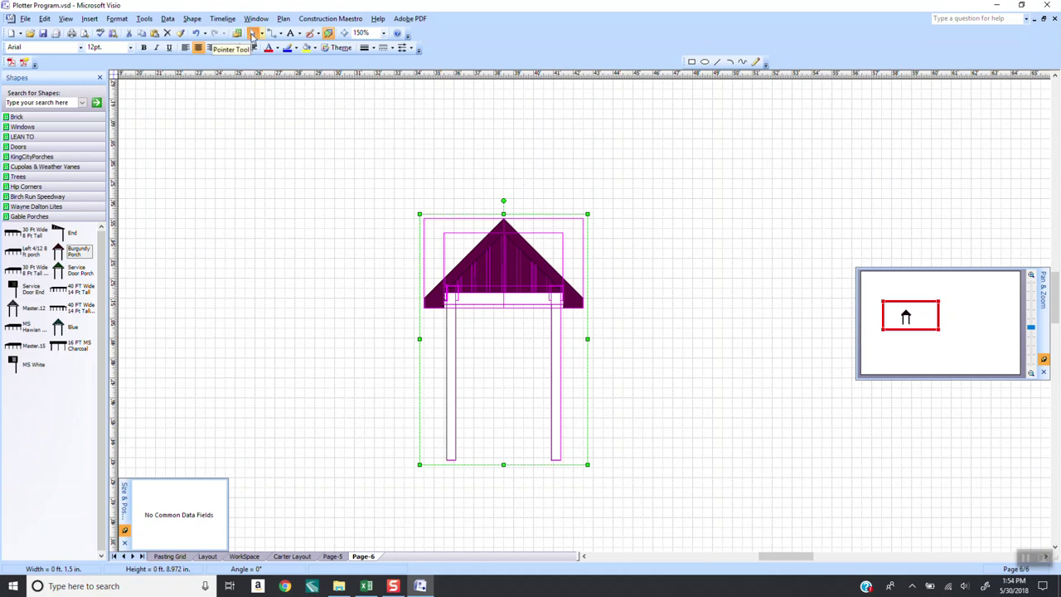
pyautogui.click(694, 243)
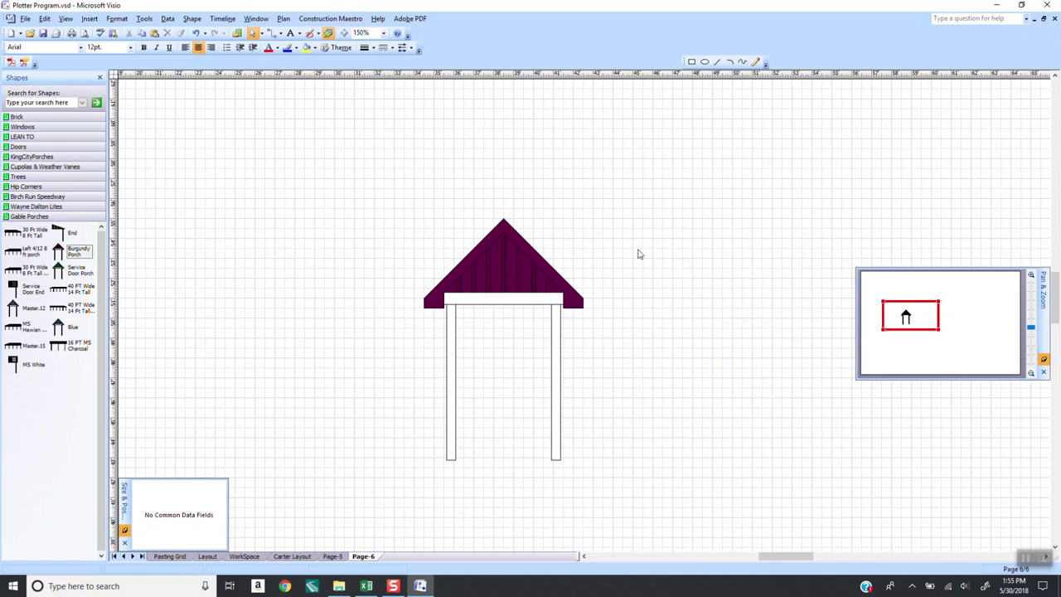
# Step: Recolor both sloped roof trim pieces of the porch with the dark gray from the Metal Sales company colors
pyautogui.click(484, 247)
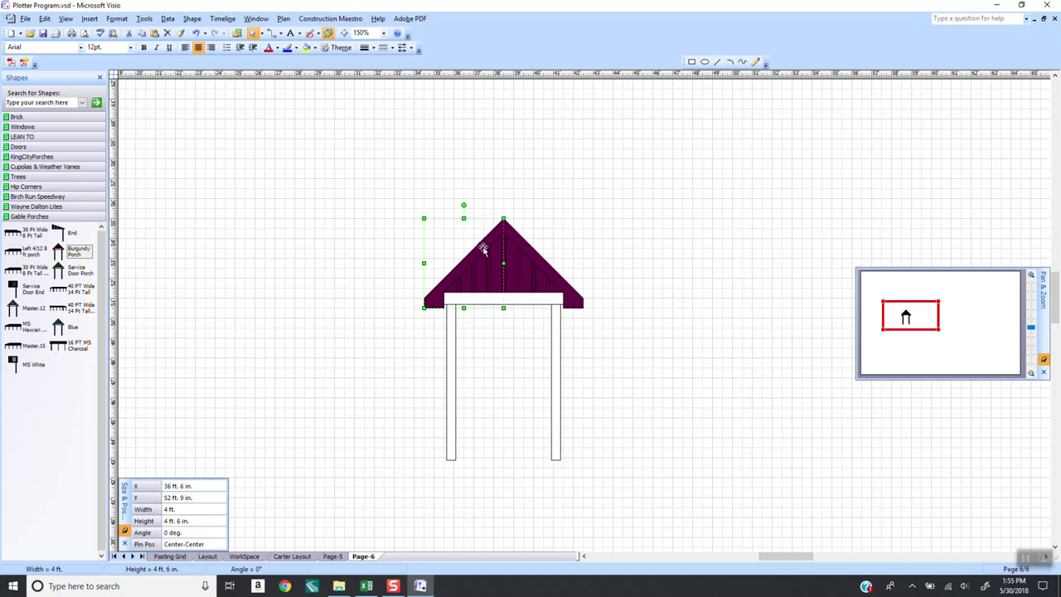
pyautogui.keyDown('shift'); pyautogui.click(537, 255); pyautogui.keyUp('shift')
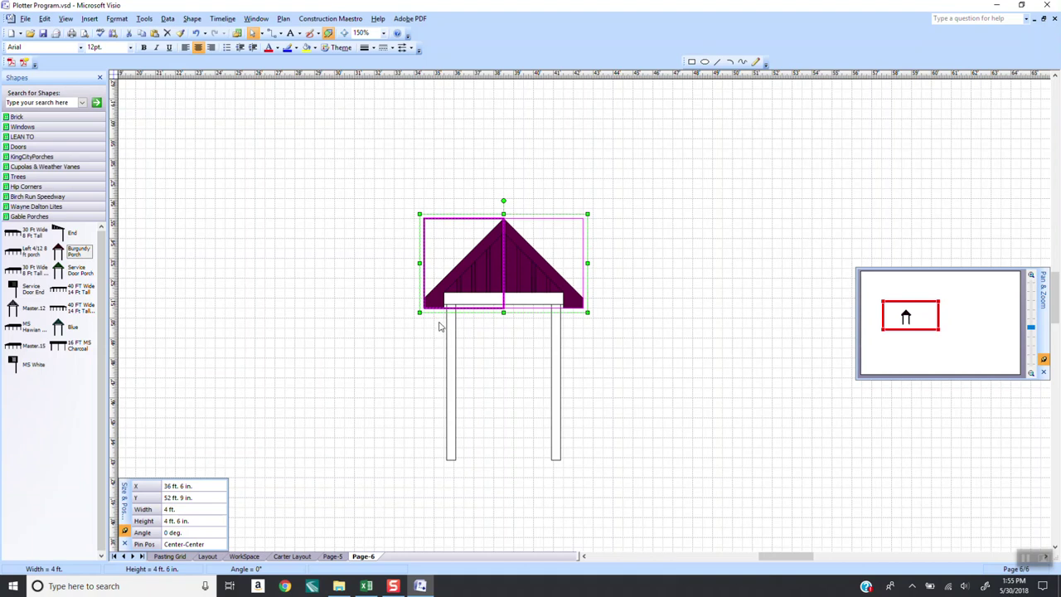
pyautogui.click(345, 21)
pyautogui.click(324, 32)
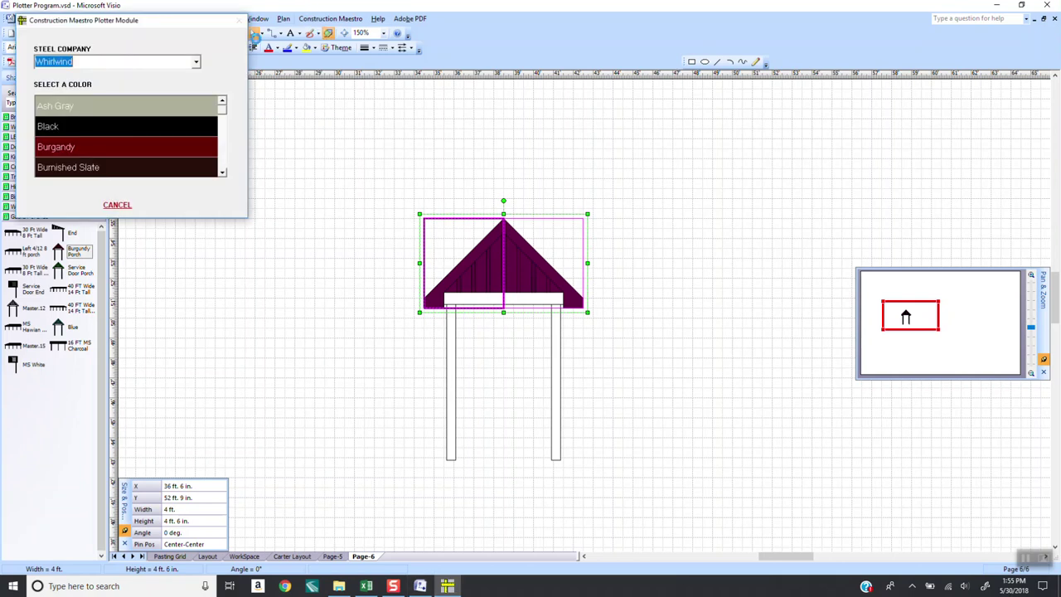
pyautogui.click(196, 63)
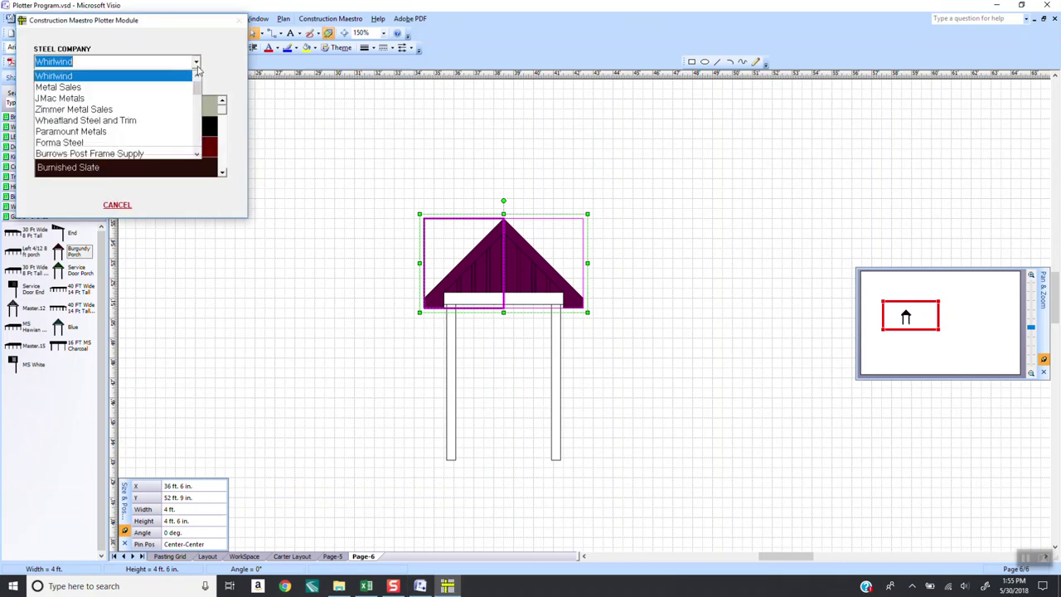
pyautogui.click(197, 70)
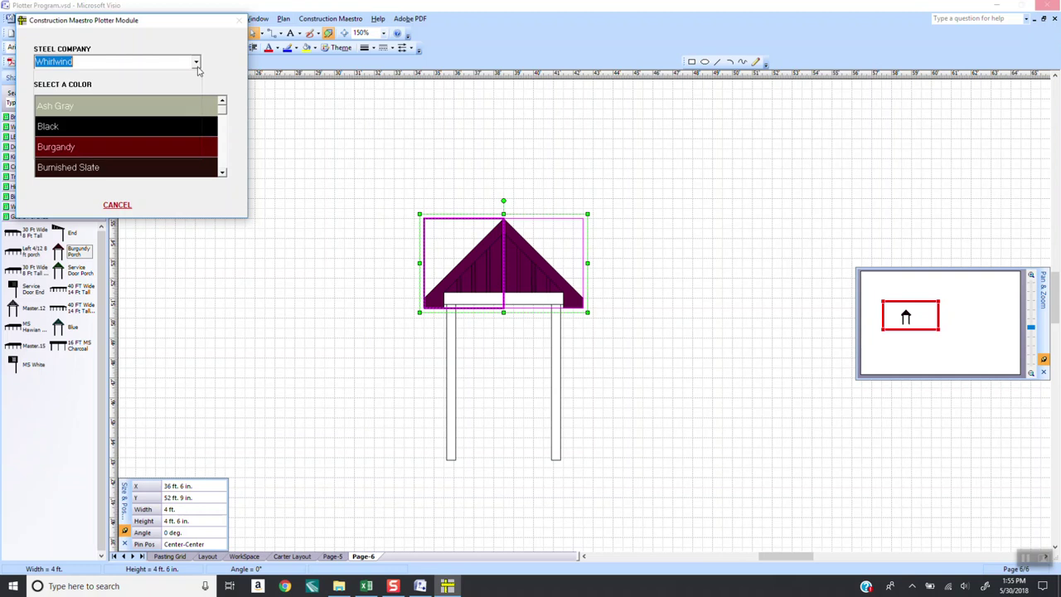
pyautogui.click(198, 65)
pyautogui.click(104, 86)
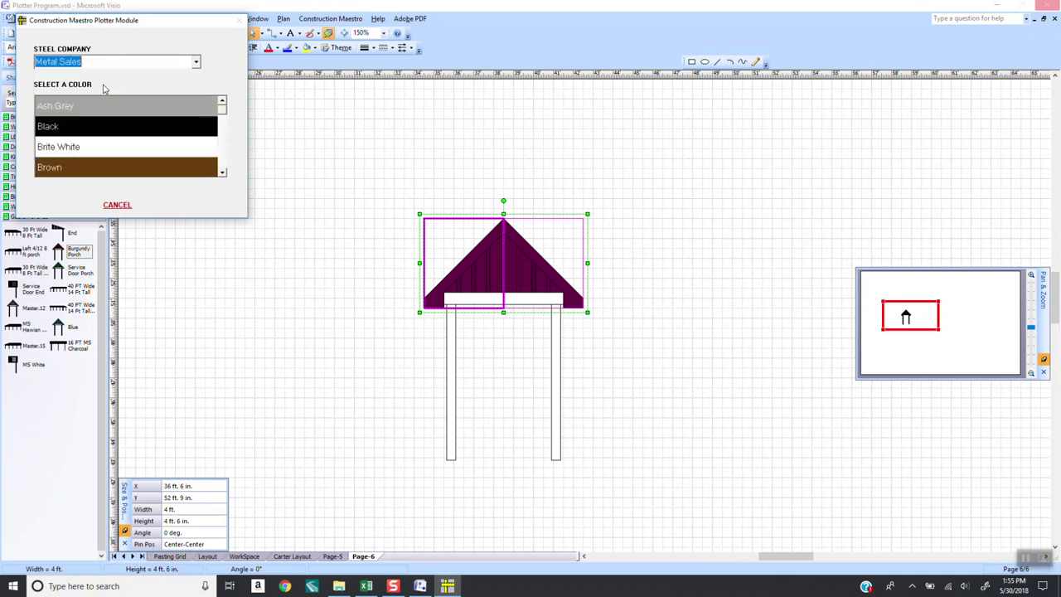
pyautogui.click(222, 173)
pyautogui.click(222, 173)
pyautogui.click(222, 174)
pyautogui.click(222, 173)
pyautogui.click(156, 152)
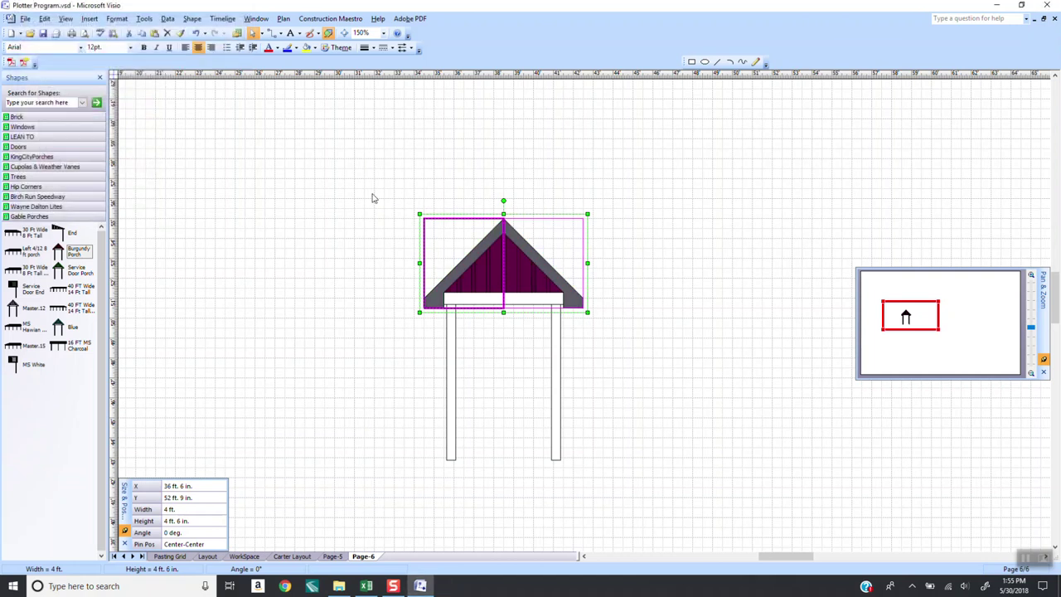
pyautogui.click(739, 261)
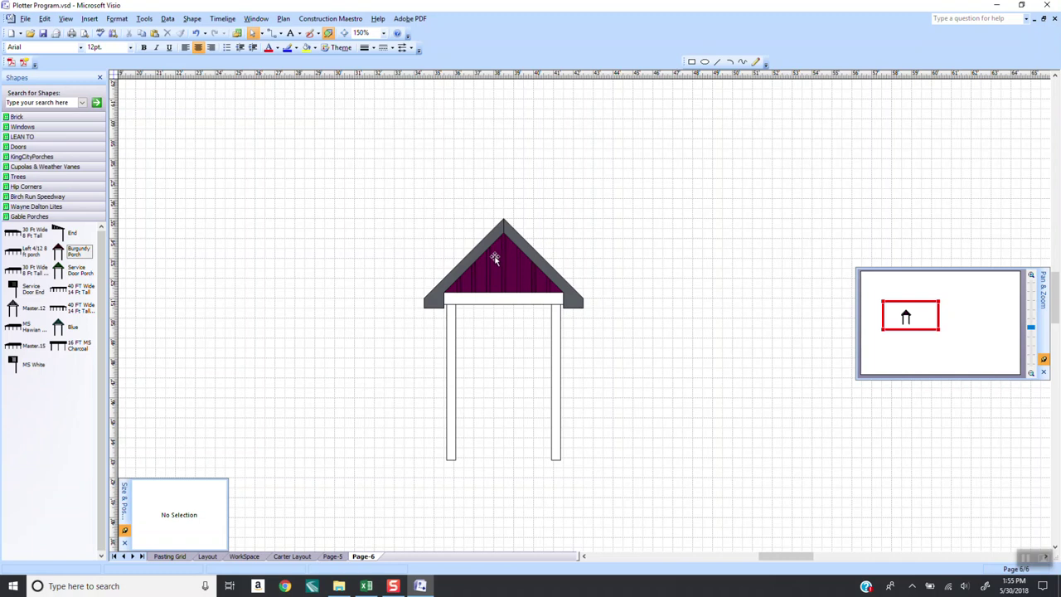
# Step: Recolor the porch's triangular gable siding with Ash Grey from the Metal Sales company colors
pyautogui.click(498, 255)
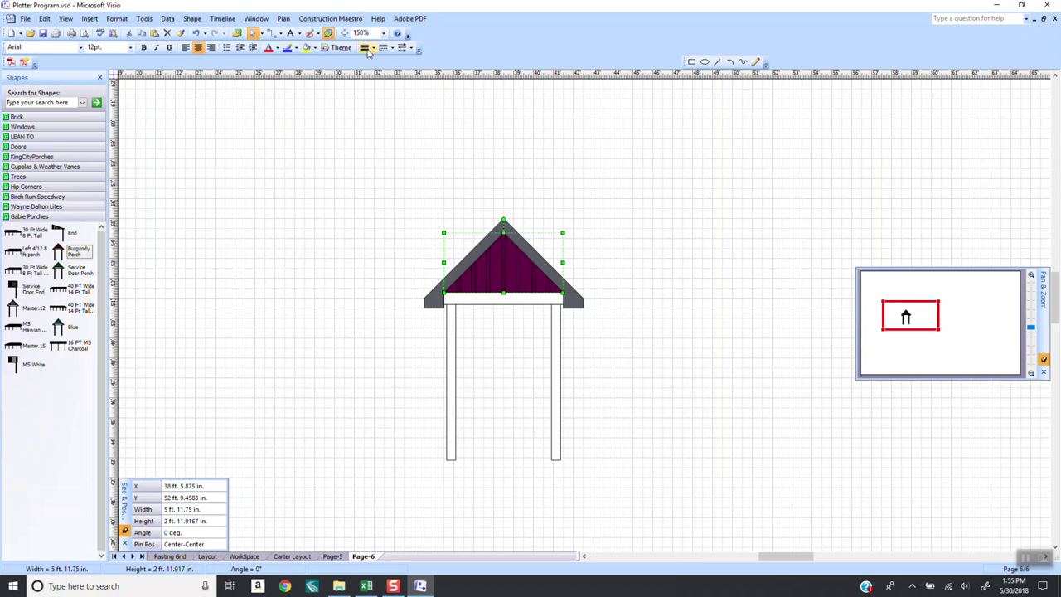
pyautogui.click(323, 19)
pyautogui.click(307, 31)
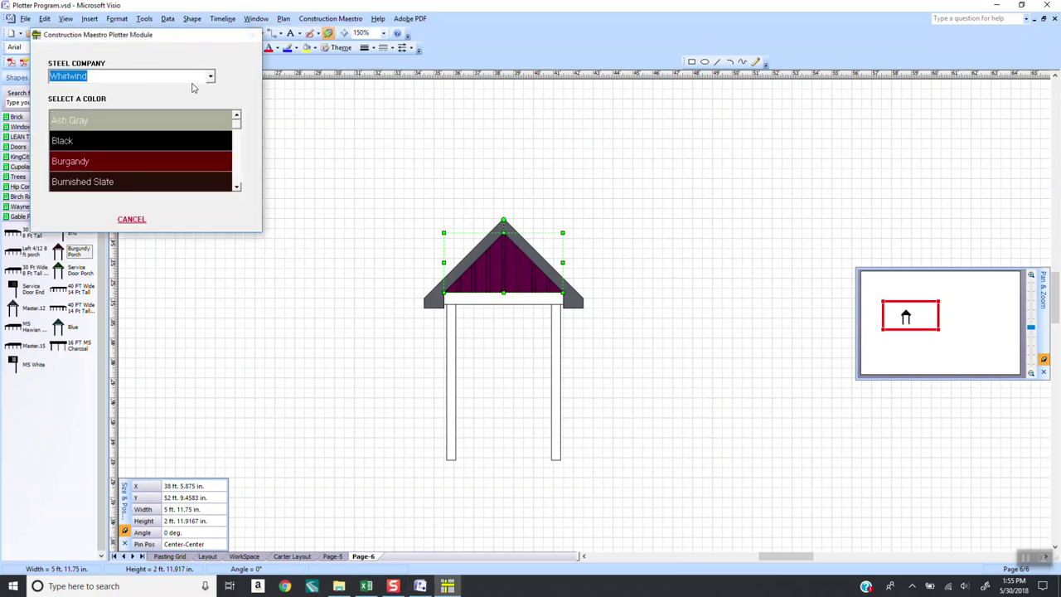
pyautogui.click(211, 77)
pyautogui.click(96, 102)
pyautogui.click(170, 116)
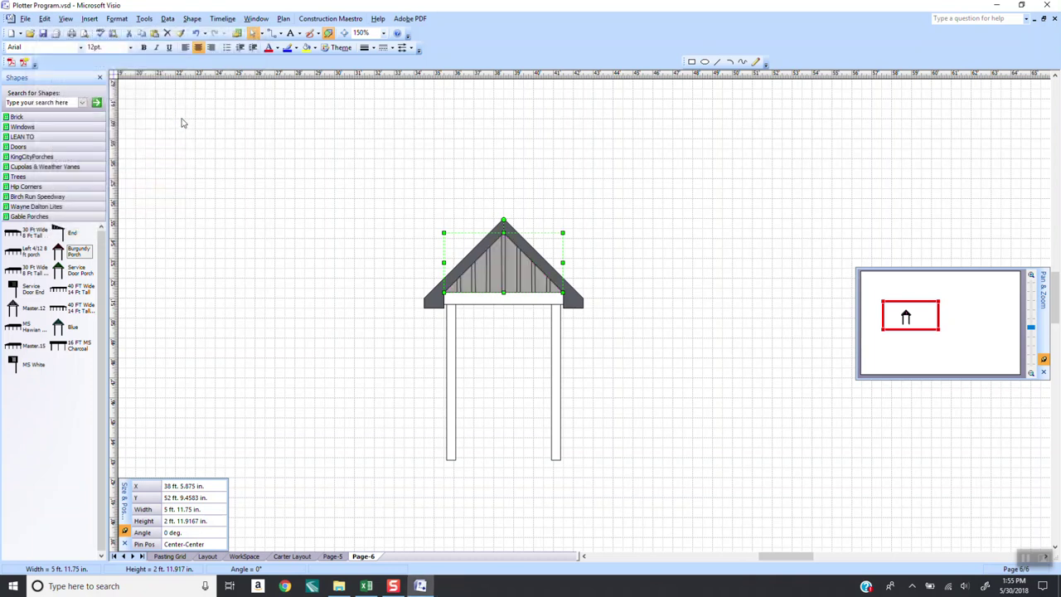
pyautogui.click(741, 259)
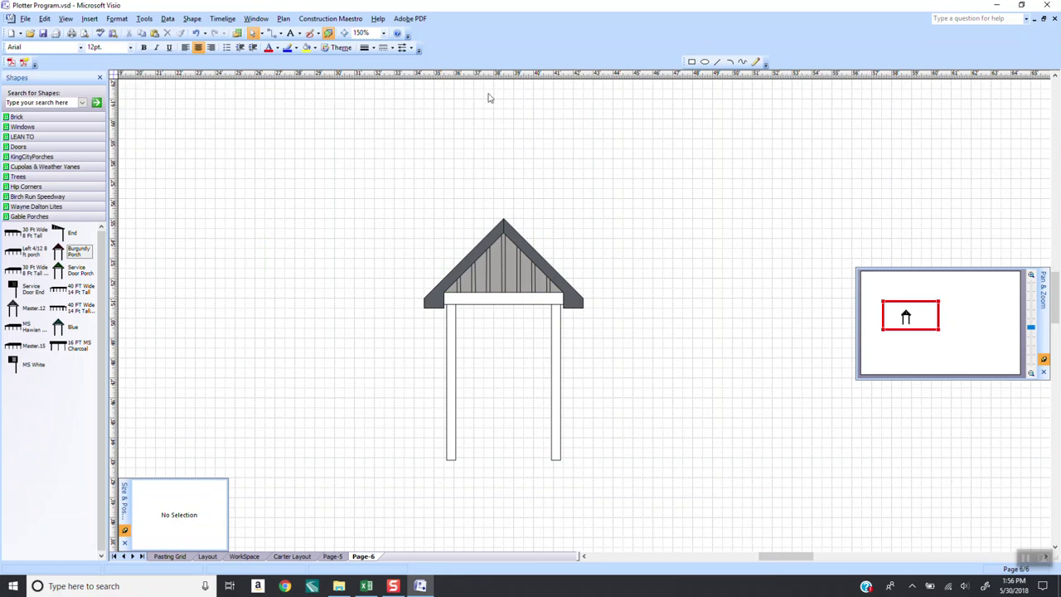
# Step: Recolor the porch's horizontal beam and both posts with Charcoal from the Metal Sales company colors
pyautogui.click(481, 301)
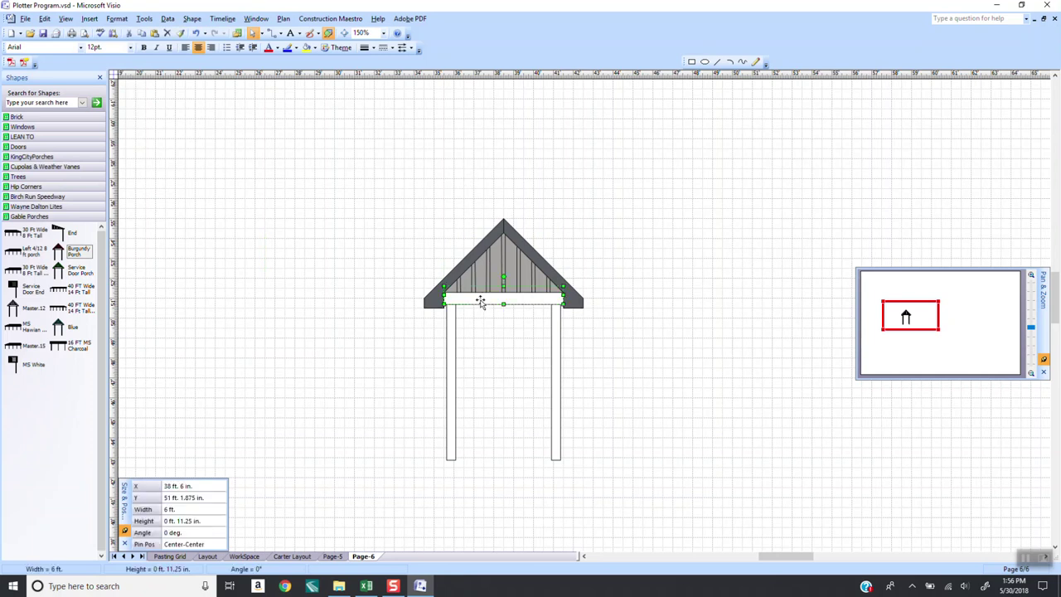
pyautogui.keyDown('shift'); pyautogui.click(453, 363); pyautogui.keyUp('shift')
pyautogui.keyDown('shift'); pyautogui.click(556, 372); pyautogui.keyUp('shift')
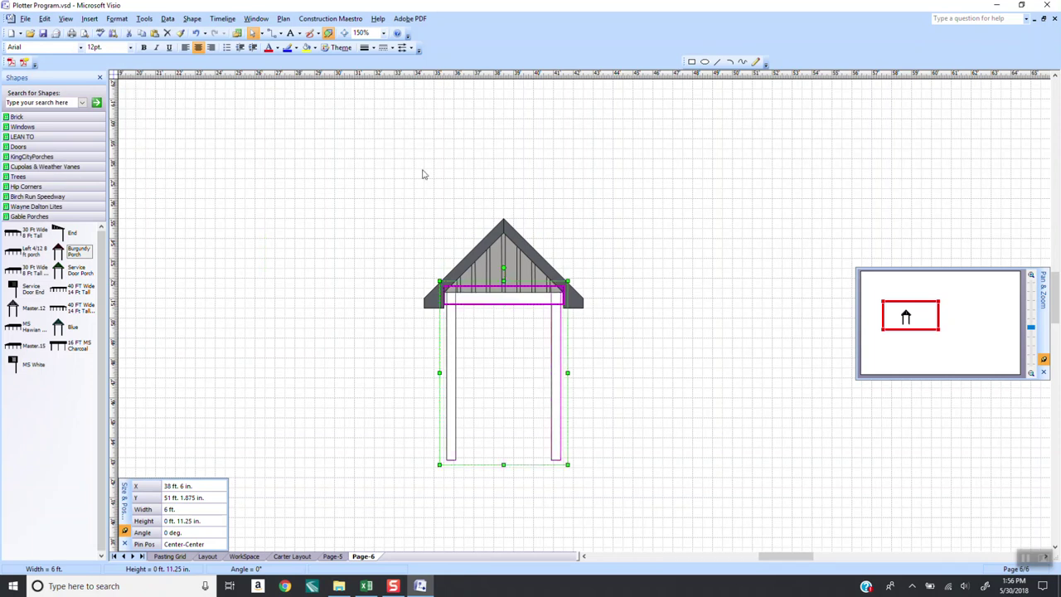
pyautogui.click(330, 18)
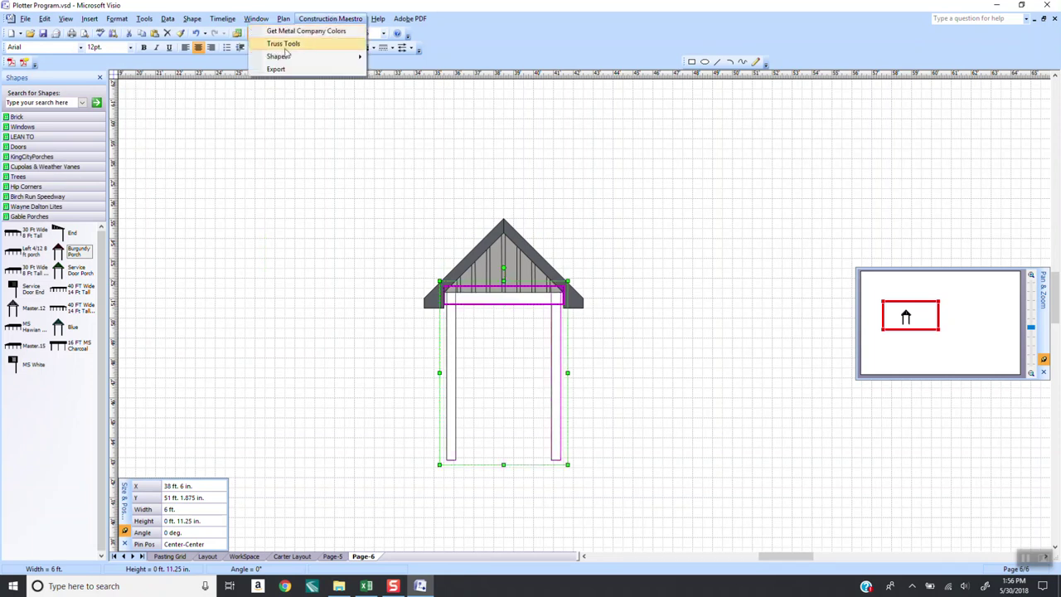
pyautogui.click(313, 31)
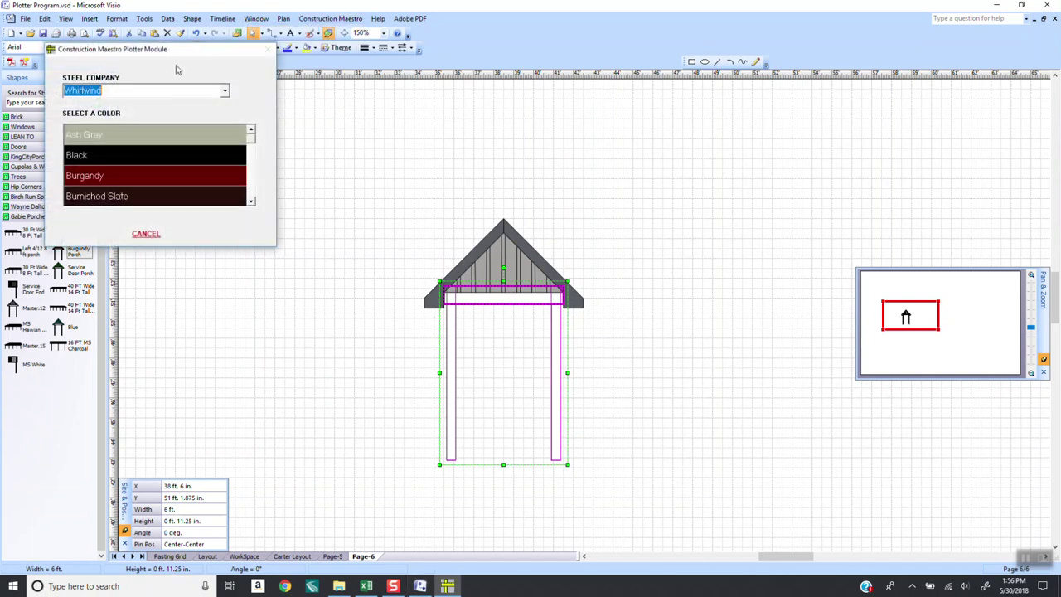
pyautogui.click(225, 91)
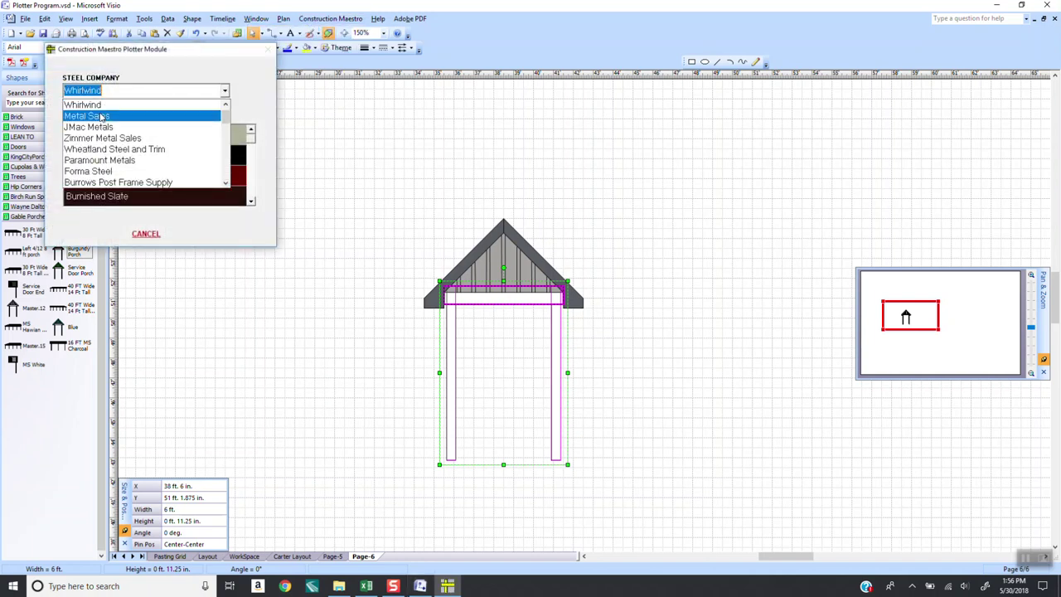
pyautogui.click(103, 117)
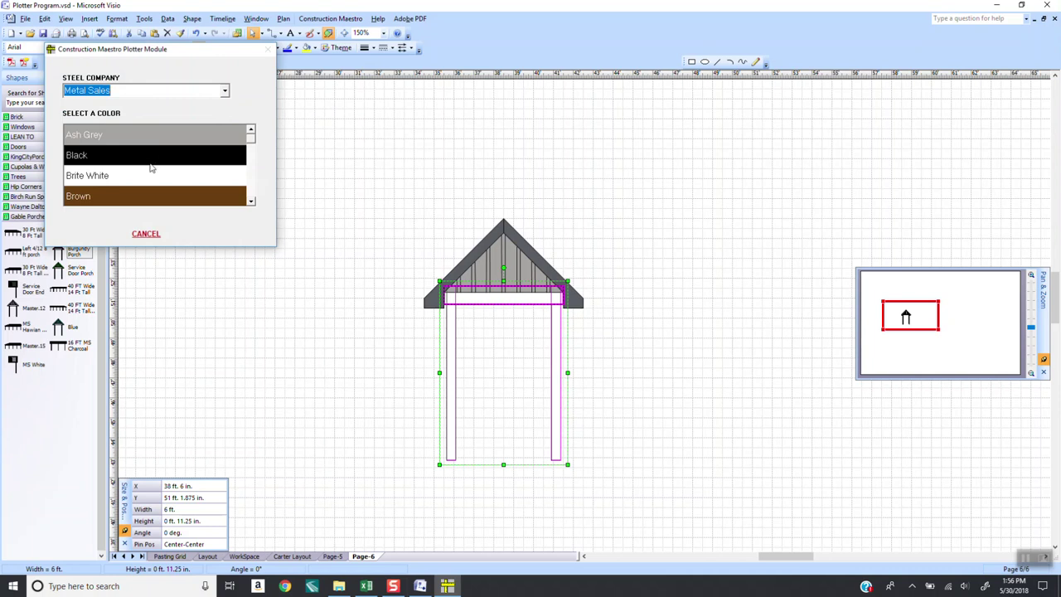
pyautogui.click(249, 162)
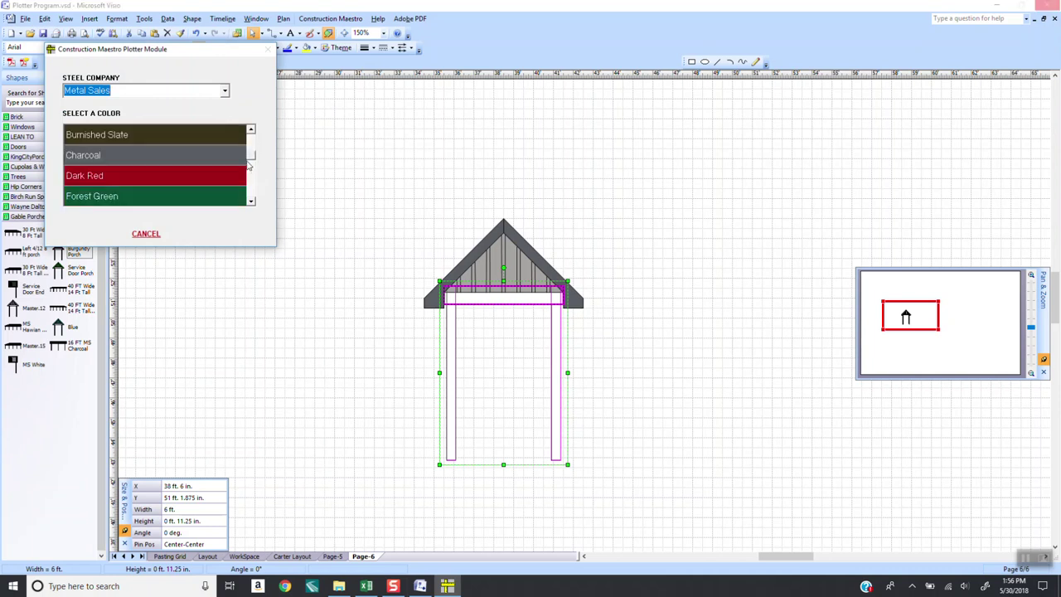
pyautogui.click(192, 156)
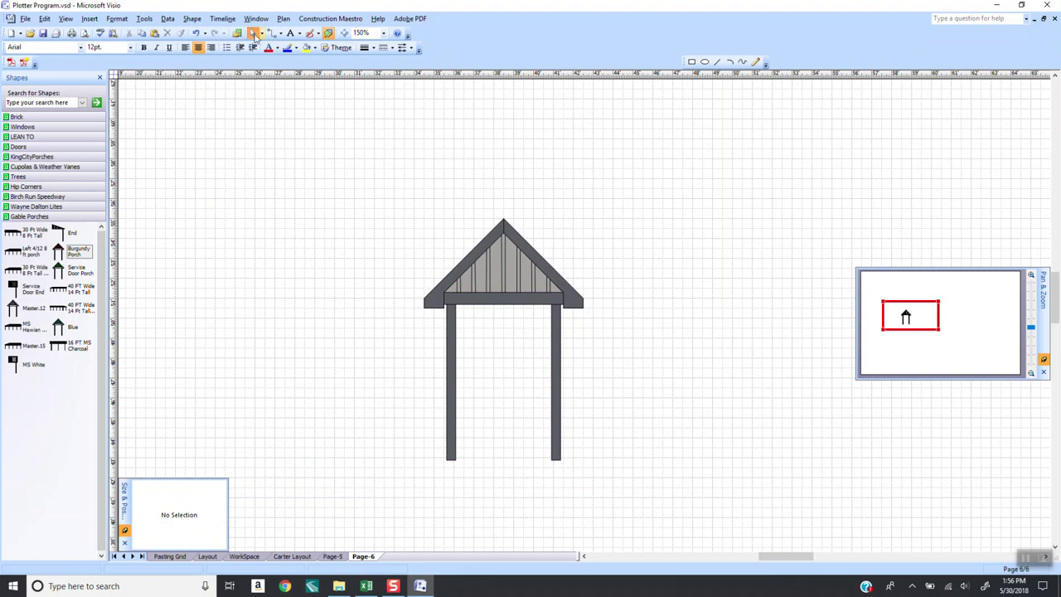
# Step: Add the complete recolored porch to the Gable Porches stencil as a new shape, allowing the read-only stencil to be edited
pyautogui.click(255, 34)
pyautogui.moveTo(349, 161); pyautogui.dragTo(677, 525)
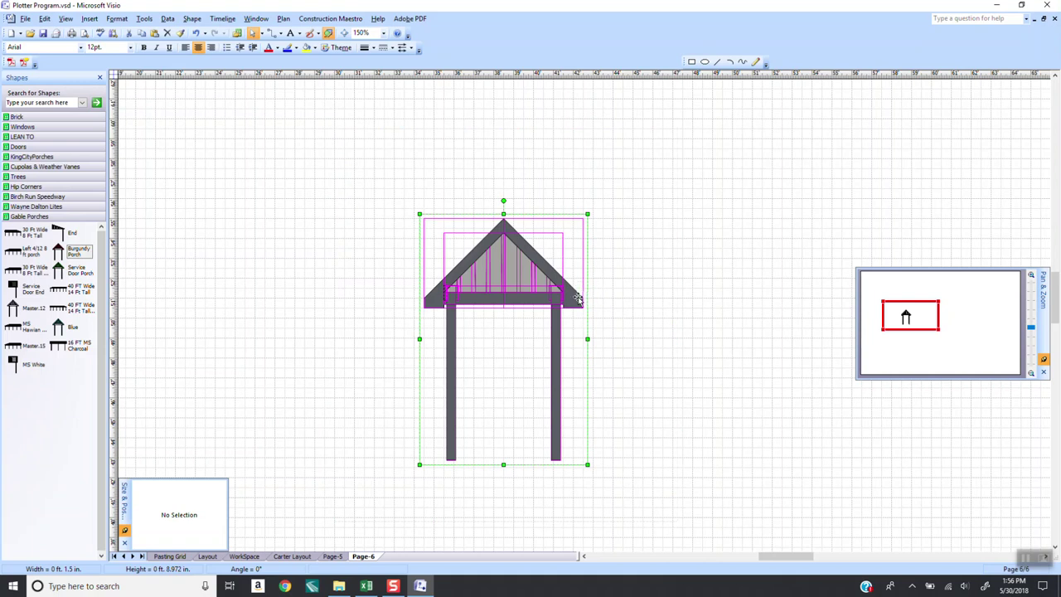
pyautogui.moveTo(578, 300); pyautogui.dragTo(64, 407)
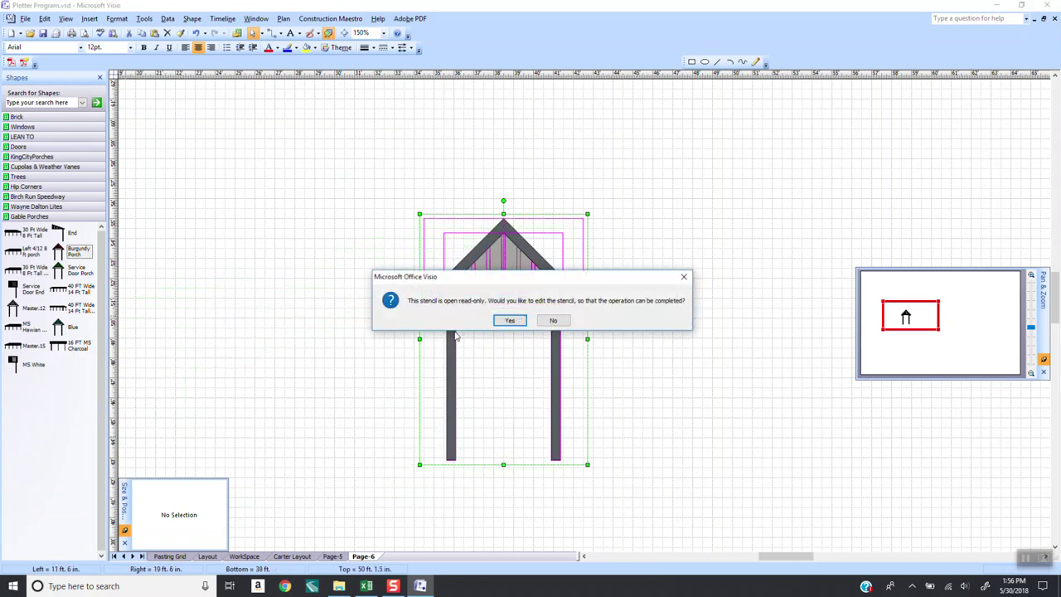
pyautogui.click(509, 321)
# Step: Rename the new stencil shape as Metal Sales Charcoal and Ash Gray and save the Gable Porches stencil
pyautogui.click(83, 368)
pyautogui.write('Metal Sales Char')
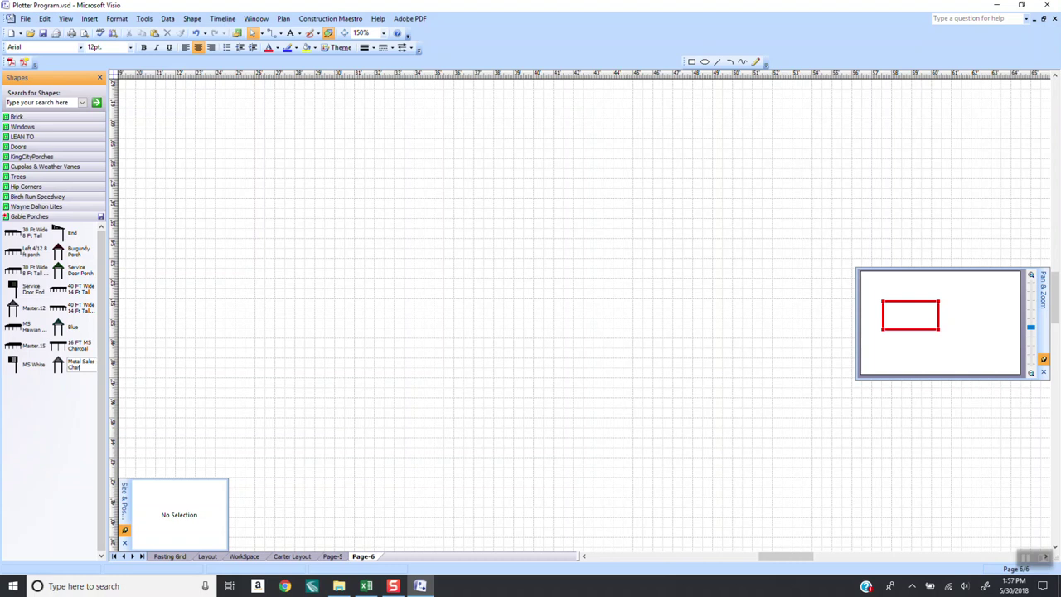
pyautogui.write('coal and Ash Gray')
pyautogui.click(87, 406)
pyautogui.rightClick(6, 218)
pyautogui.click(22, 240)
# Step: Try out the new porch shape by placing two copies on Page-6, and delete both copies
pyautogui.click(53, 370)
pyautogui.moveTo(53, 370); pyautogui.dragTo(438, 357)
pyautogui.moveTo(62, 370); pyautogui.dragTo(680, 365)
pyautogui.click(435, 308)
pyautogui.press('Delete')
pyautogui.click(678, 295)
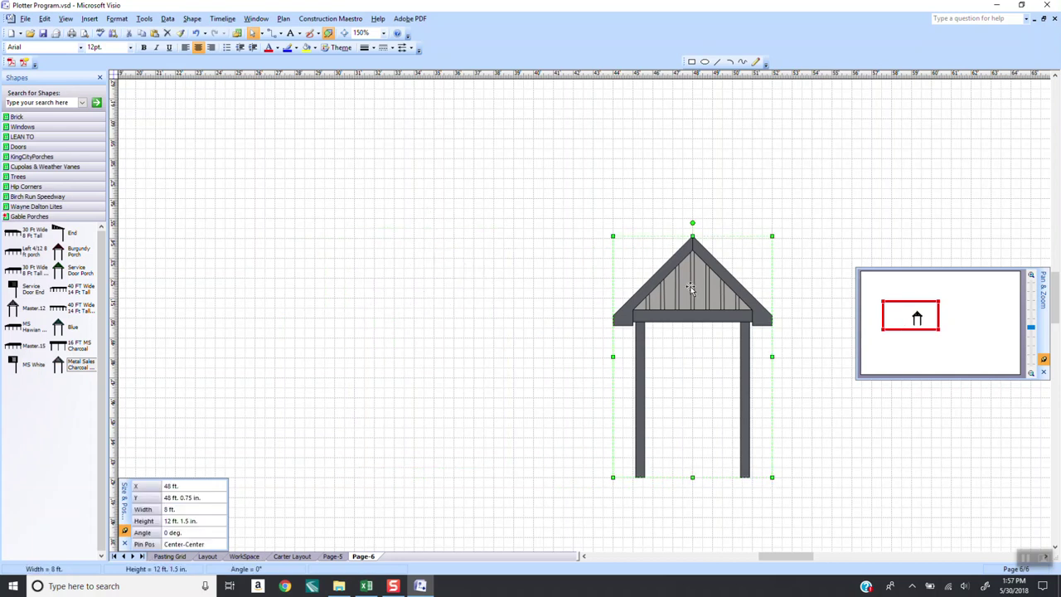
pyautogui.press('Delete')
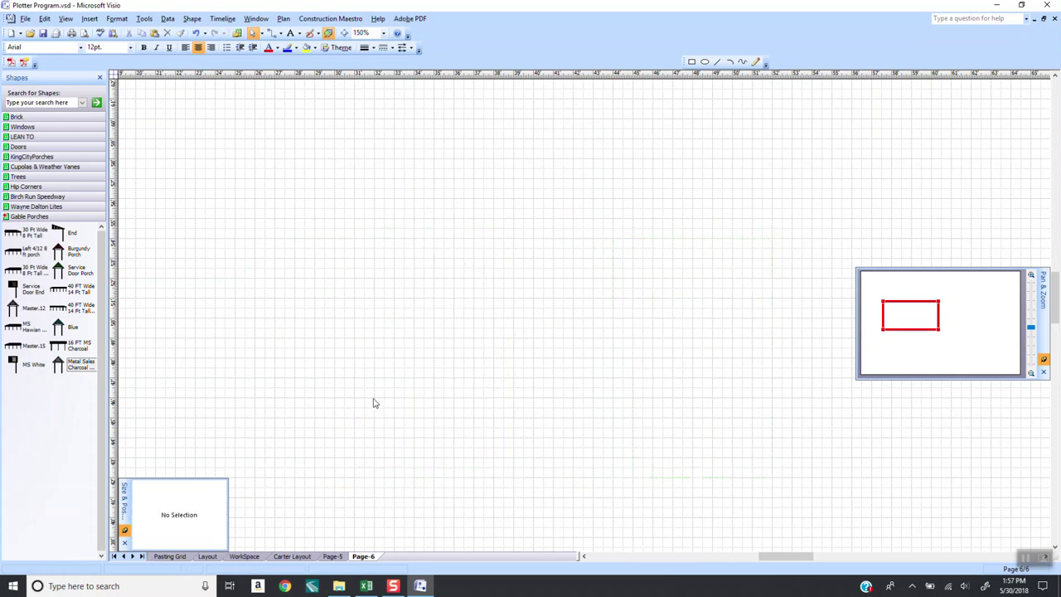
# Step: Place the Metal Sales Charcoal porch shape around the service door of the gable elevation on the Layout page
pyautogui.click(208, 557)
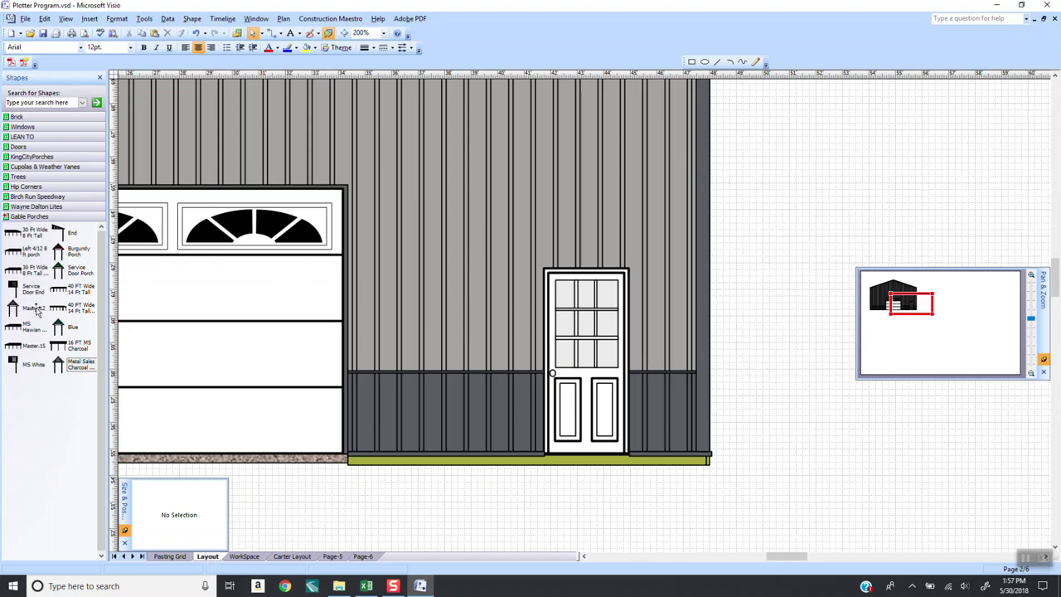
pyautogui.moveTo(70, 365); pyautogui.dragTo(584, 308)
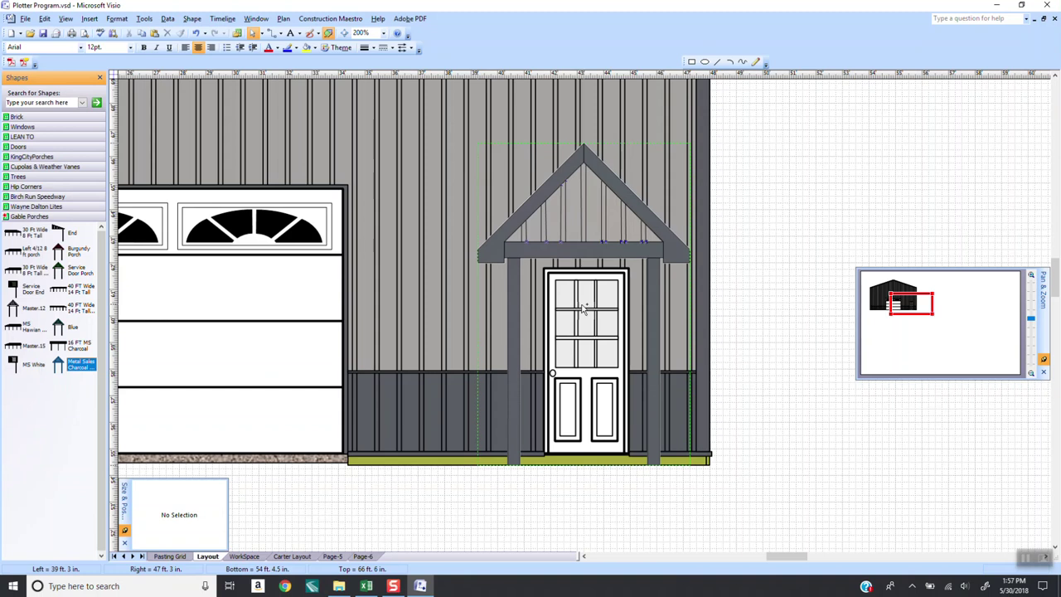
pyautogui.moveTo(584, 307); pyautogui.dragTo(581, 308)
# Step: Nudge the porch horizontally to X 43 ft. 4.5 in. so it is centered over the service door, and deselect it
pyautogui.press('Right')
pyautogui.press('Right')
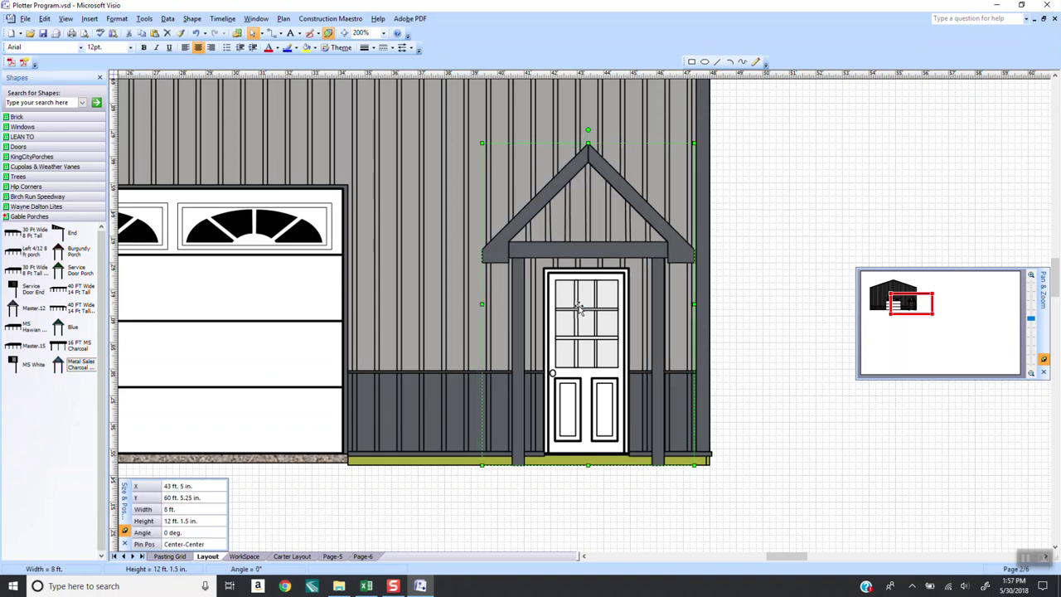
pyautogui.press('Left')
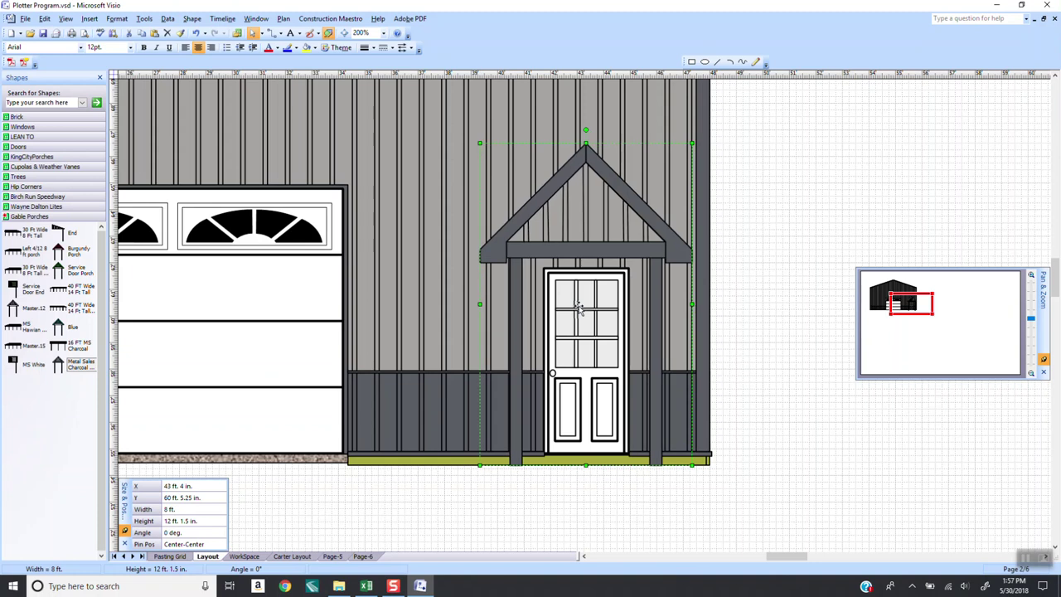
pyautogui.hotkey('shift', 'Right')
pyautogui.hotkey('shift', 'Right')
pyautogui.hotkey('shift', 'Right')
pyautogui.hotkey('shift', 'Right')
pyautogui.hotkey('shift', 'Left')
pyautogui.hotkey('shift', 'Left')
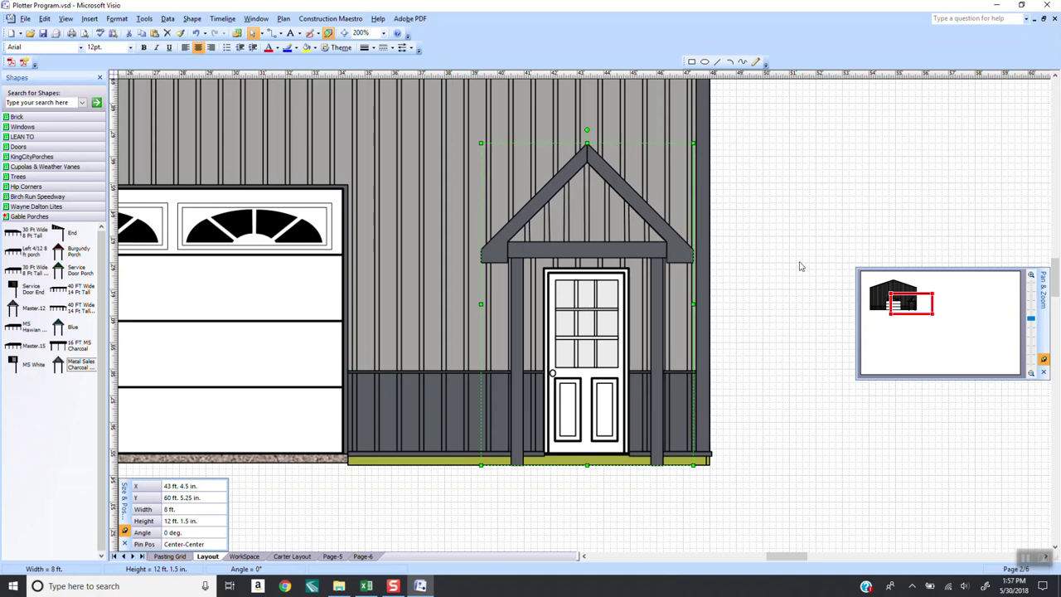
pyautogui.click(817, 180)
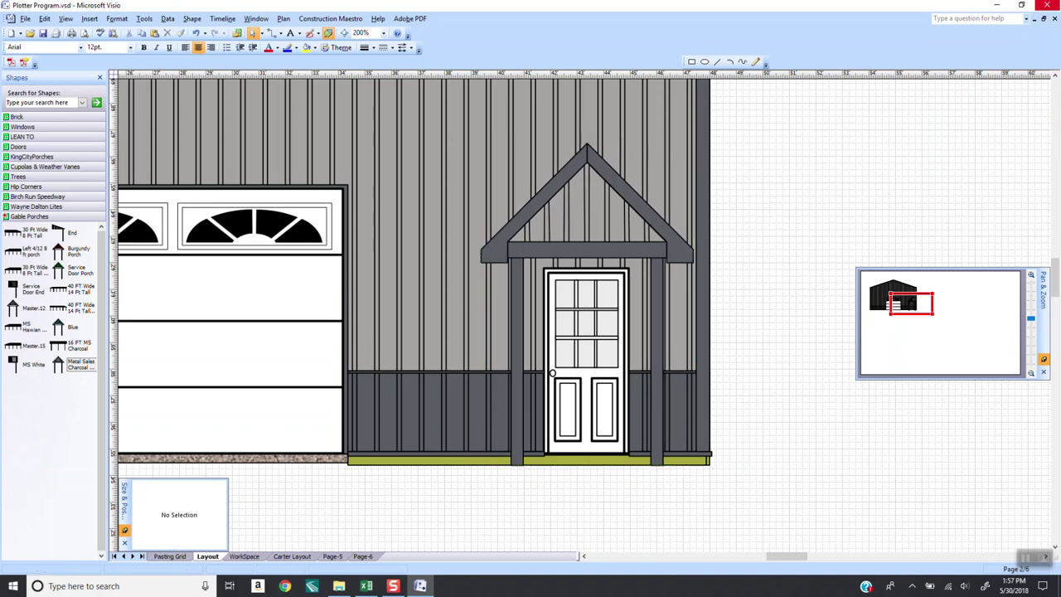
# Step: Switch to the Construction Maestro workbook in Excel and display the South Side-Eave Side 2 elevation
pyautogui.click(1031, 322)
pyautogui.moveTo(1031, 321)
pyautogui.mouseDown()
pyautogui.moveTo(1022, 352)
pyautogui.moveTo(1025, 340)
pyautogui.mouseUp()
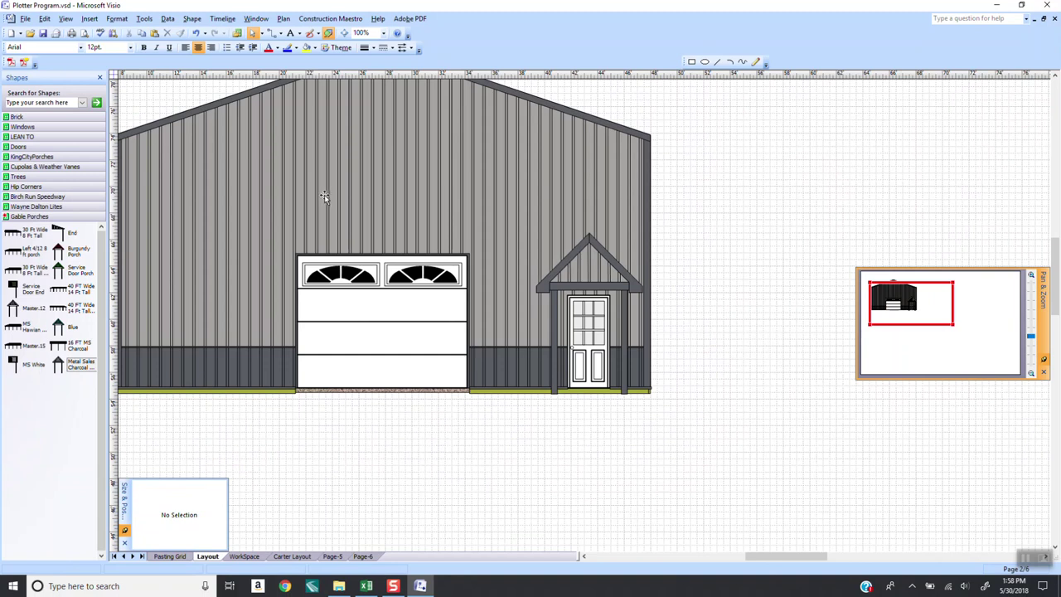
pyautogui.moveTo(1032, 337); pyautogui.dragTo(1032, 363)
pyautogui.click(365, 587)
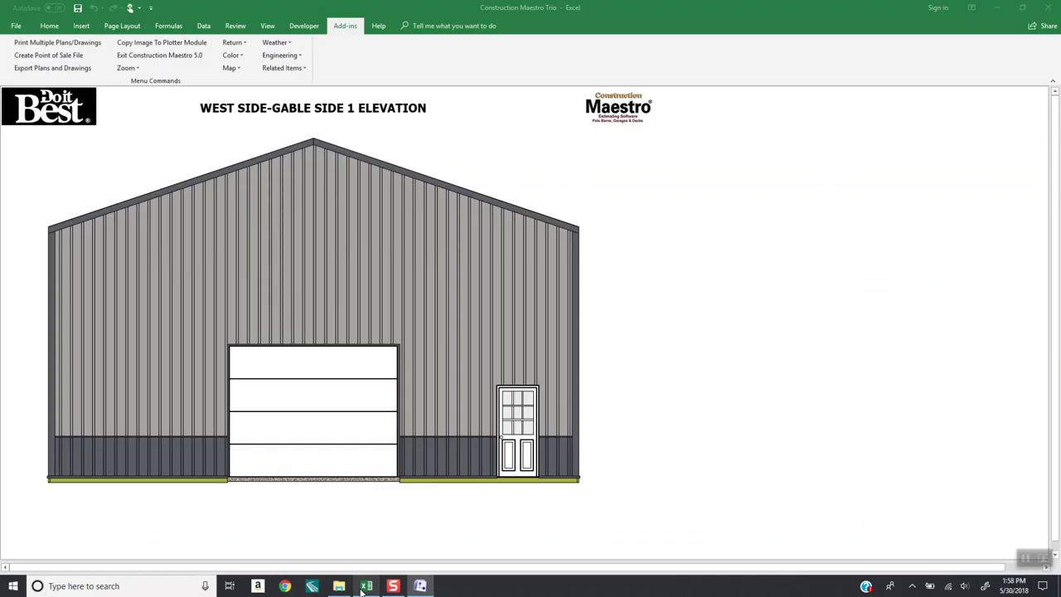
pyautogui.click(280, 68)
pyautogui.click(326, 108)
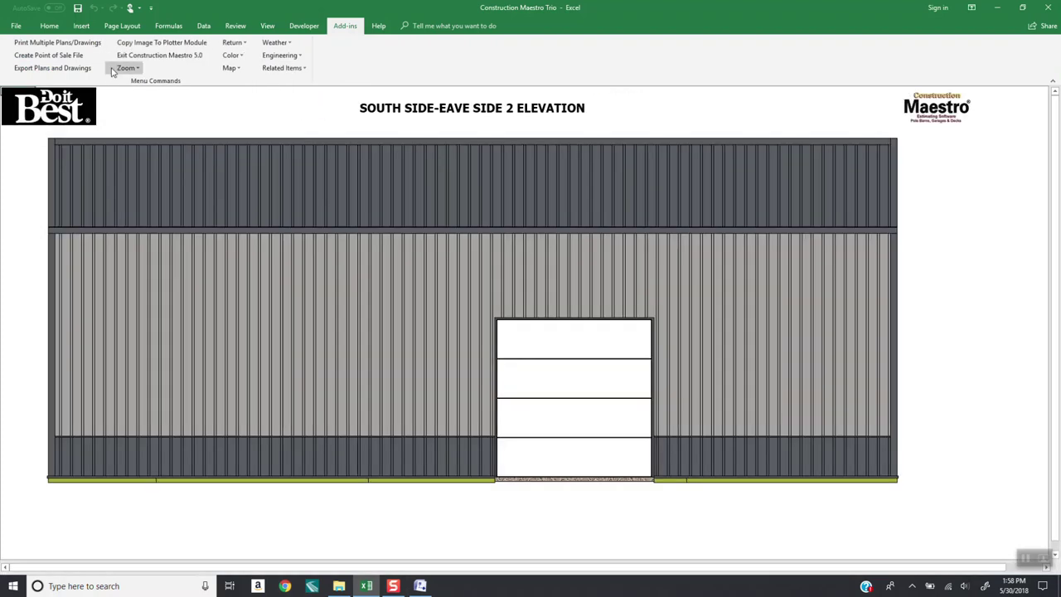
# Step: Copy the eave side elevation to the plotter module, choosing a drawing scale and confirming the scale settings
pyautogui.click(163, 44)
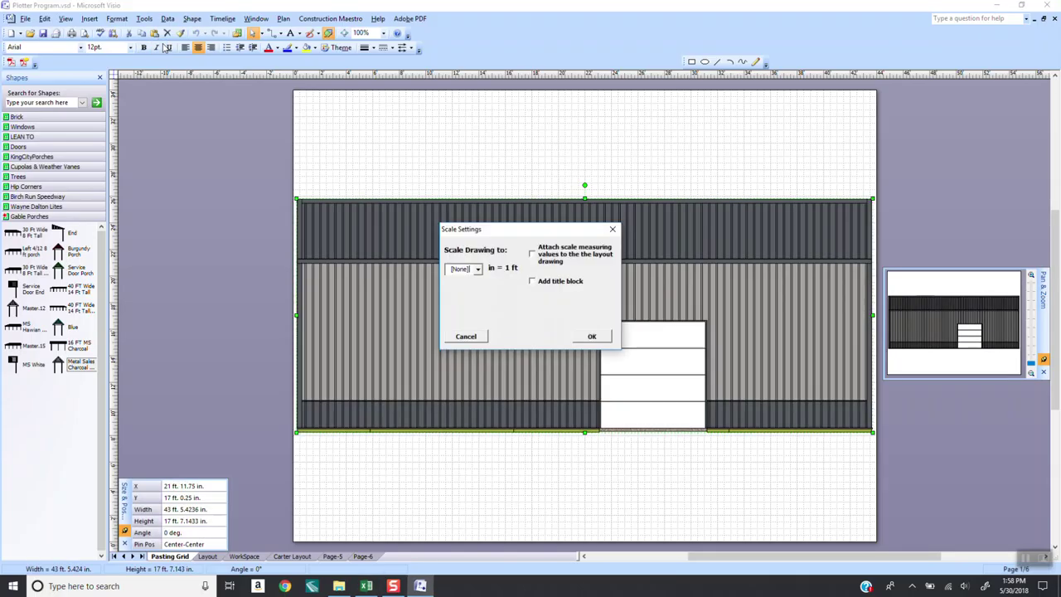
pyautogui.click(479, 270)
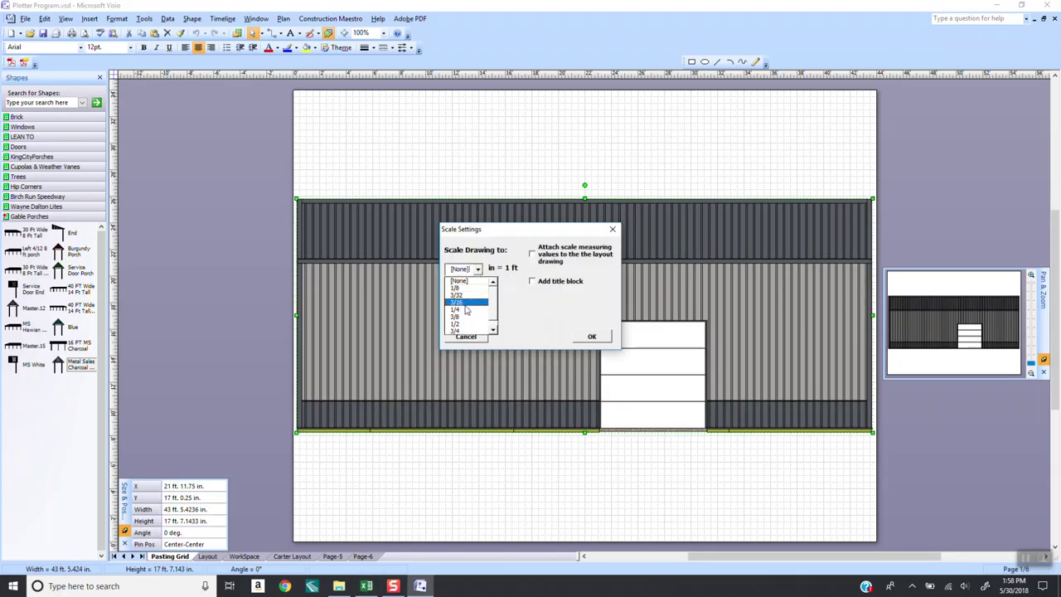
pyautogui.click(492, 315)
pyautogui.click(588, 335)
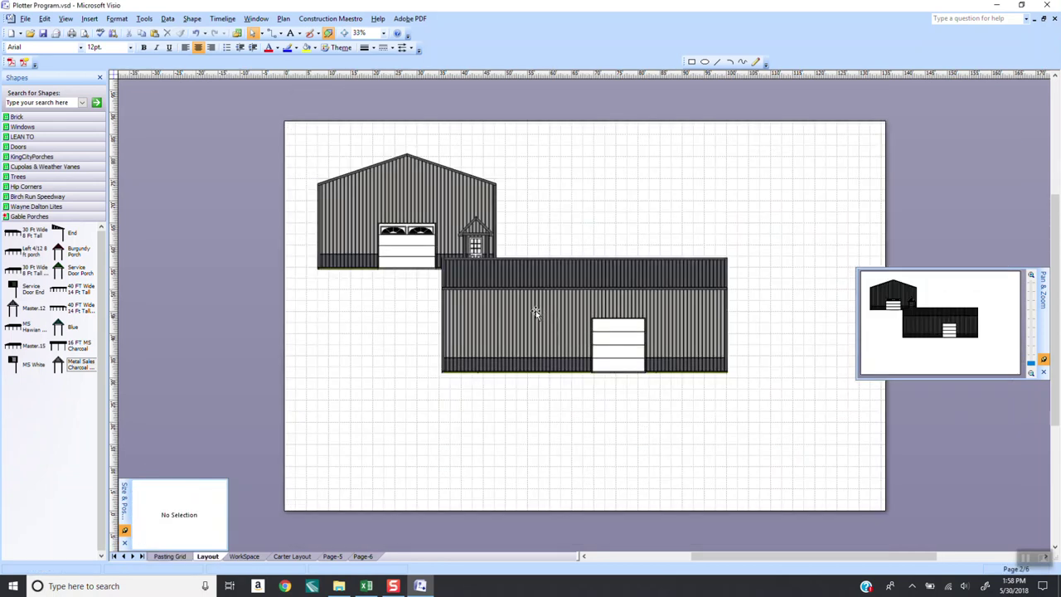
# Step: Move the eave elevation beside the gable elevation and nudge it up to Y 67 ft
pyautogui.moveTo(537, 308); pyautogui.dragTo(665, 210)
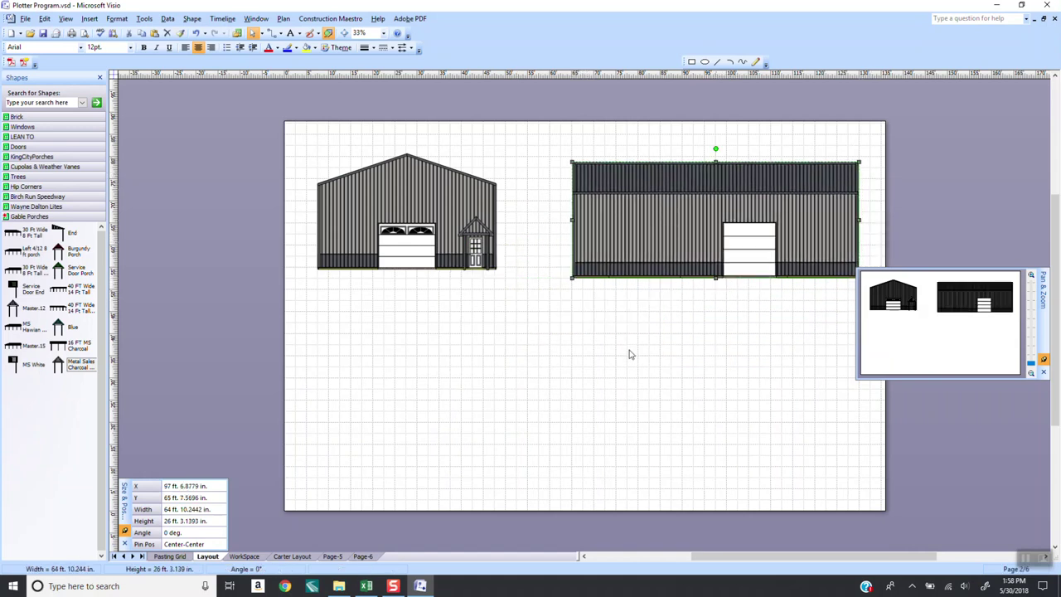
pyautogui.press('Up')
pyautogui.press('Up')
pyautogui.press('Up')
pyautogui.press('Up')
pyautogui.press('Up')
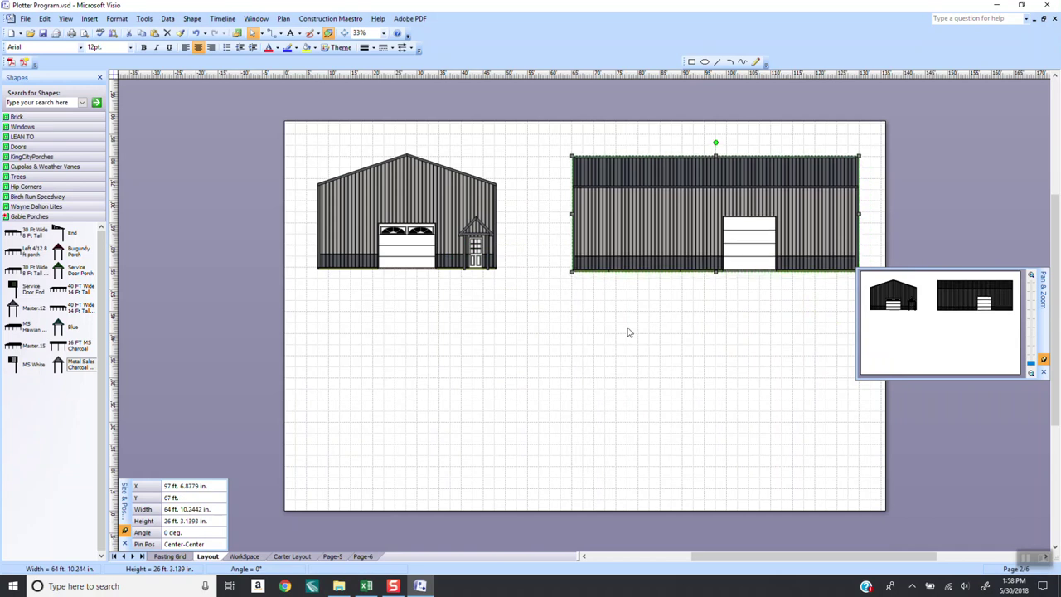
pyautogui.click(664, 332)
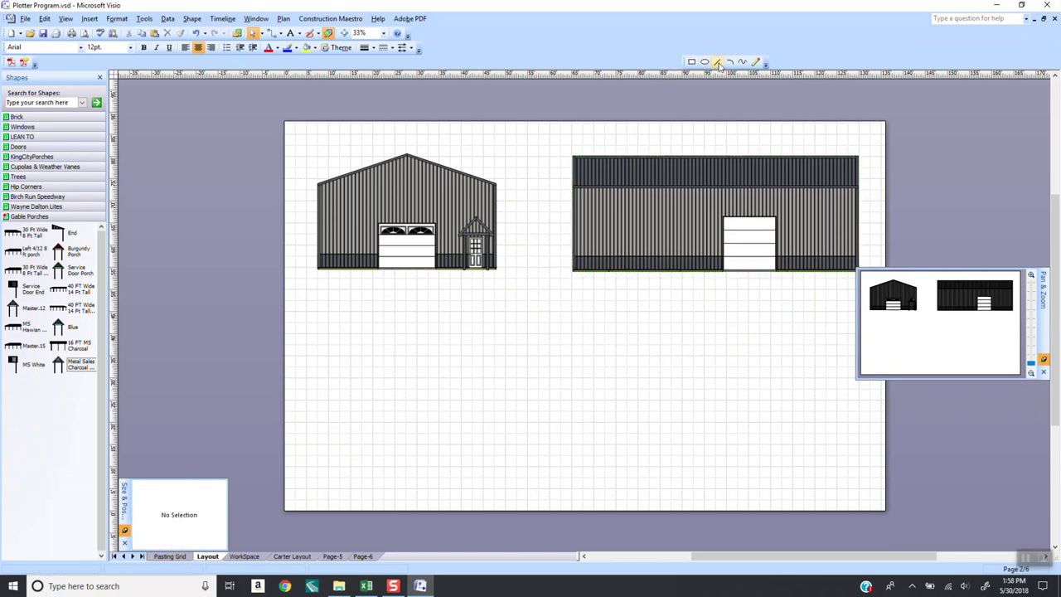
# Step: Draw a reference rectangle about 124 ft. by 16 ft. 9 in. along the gable elevation's base line, extending beneath the eave elevation
pyautogui.click(692, 62)
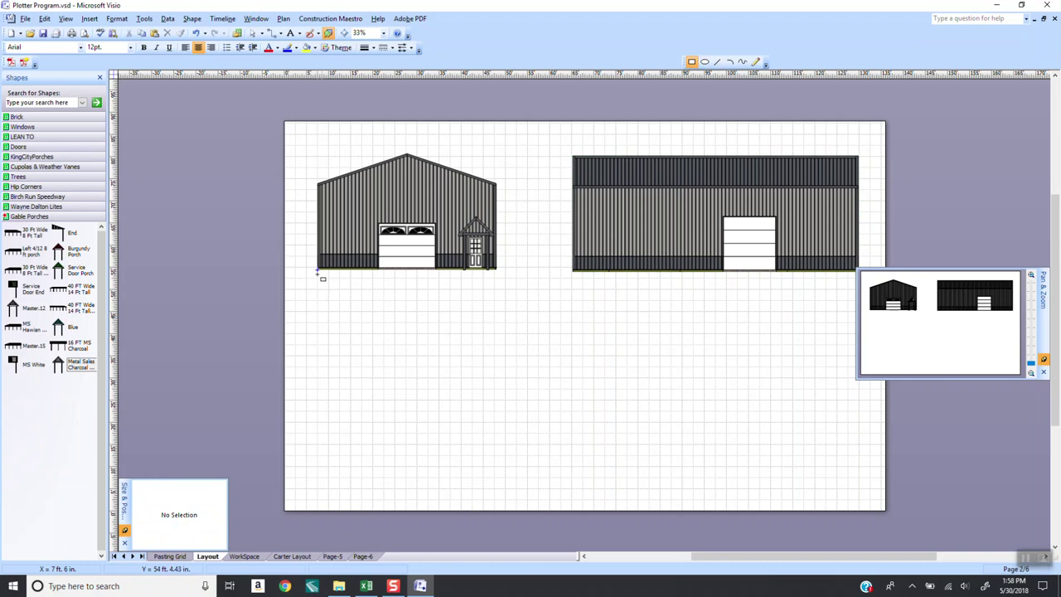
pyautogui.moveTo(317, 270)
pyautogui.mouseDown()
pyautogui.moveTo(687, 337)
pyautogui.moveTo(856, 345)
pyautogui.mouseUp()
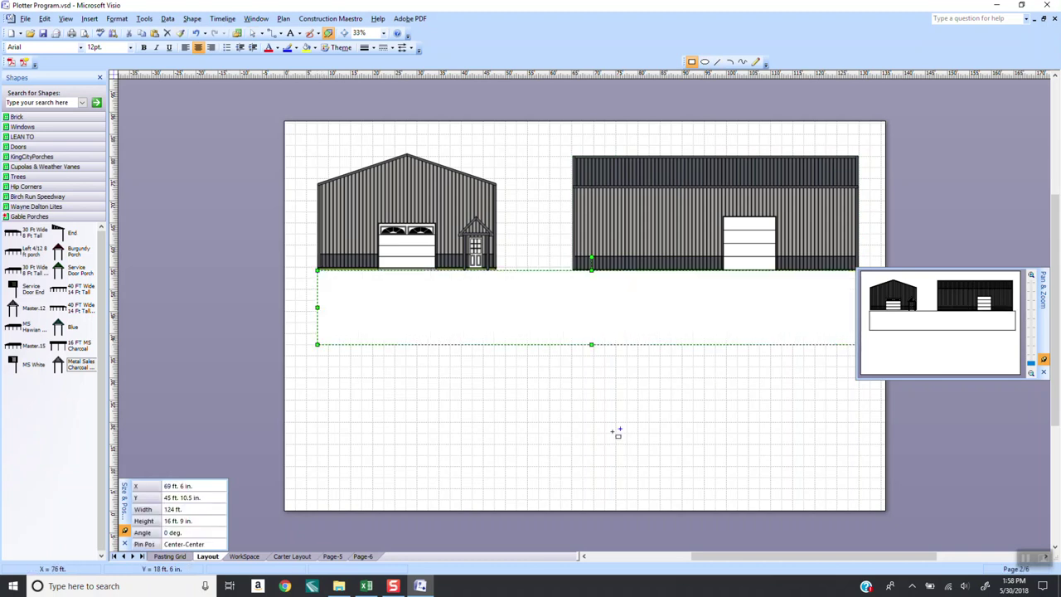
pyautogui.click(564, 391)
# Step: Nudge the eave elevation up to Y 67 ft. 4.43 in. to meet the reference rectangle's upper edge, and delete the rectangle
pyautogui.click(647, 217)
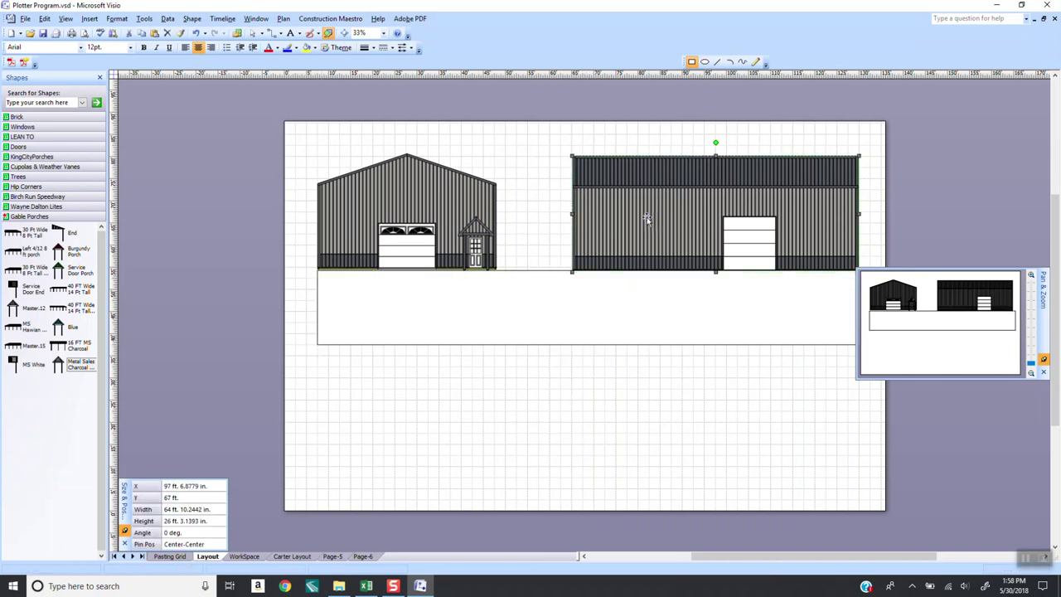
pyautogui.press('Up')
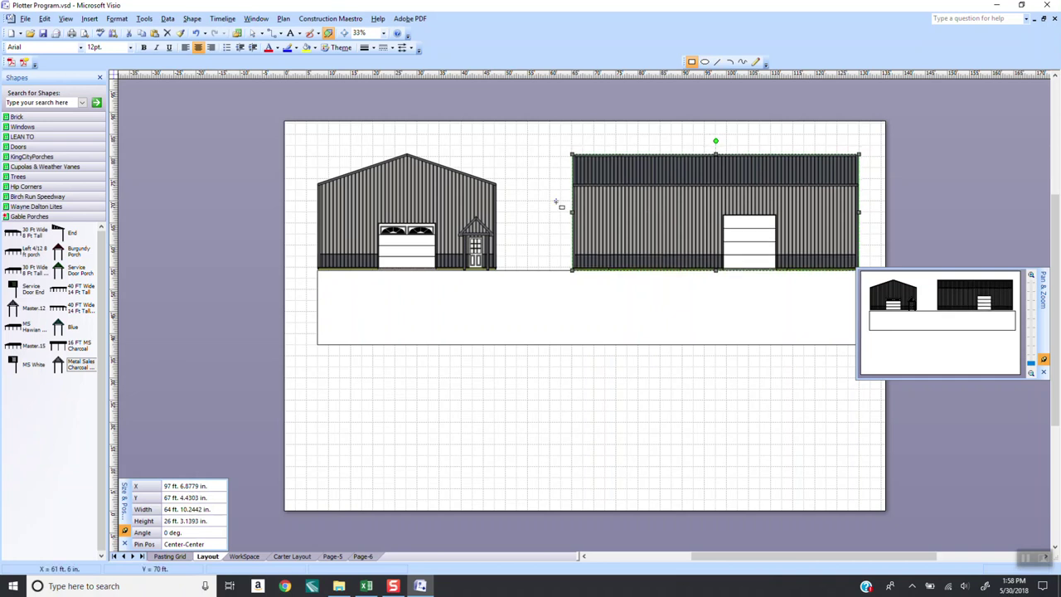
pyautogui.click(252, 33)
pyautogui.click(492, 303)
pyautogui.press('Delete')
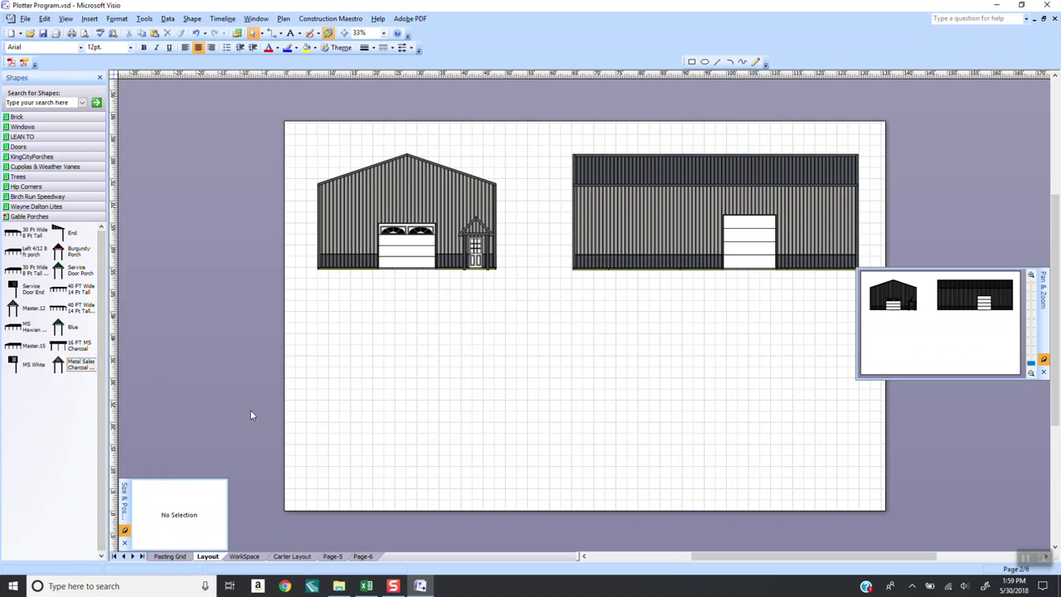
# Step: Place the Service Door End shape from the Gable Porches stencil on the blank Page-6
pyautogui.click(363, 559)
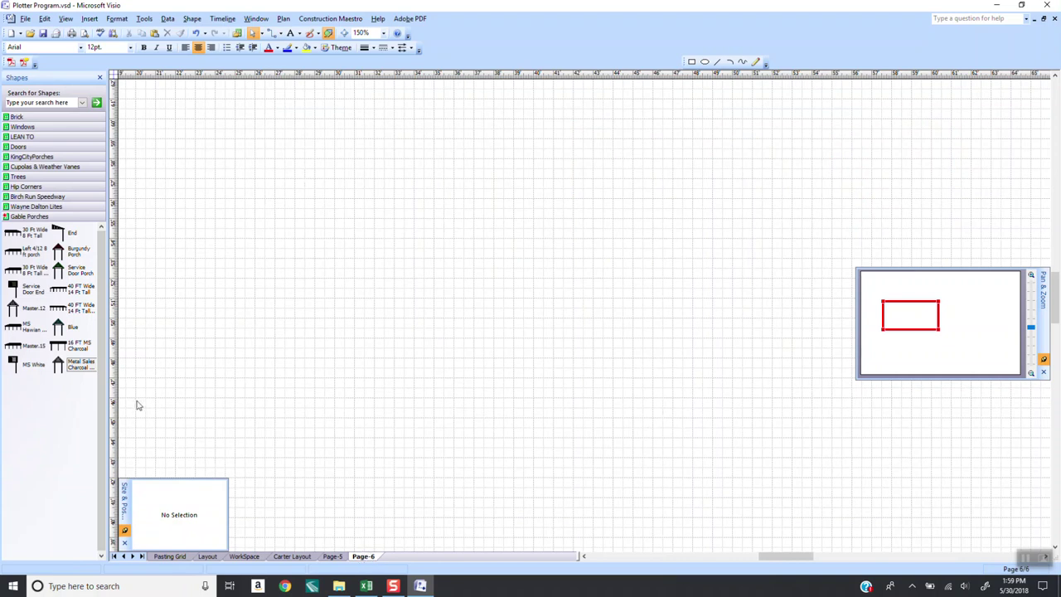
pyautogui.moveTo(15, 287); pyautogui.dragTo(477, 311)
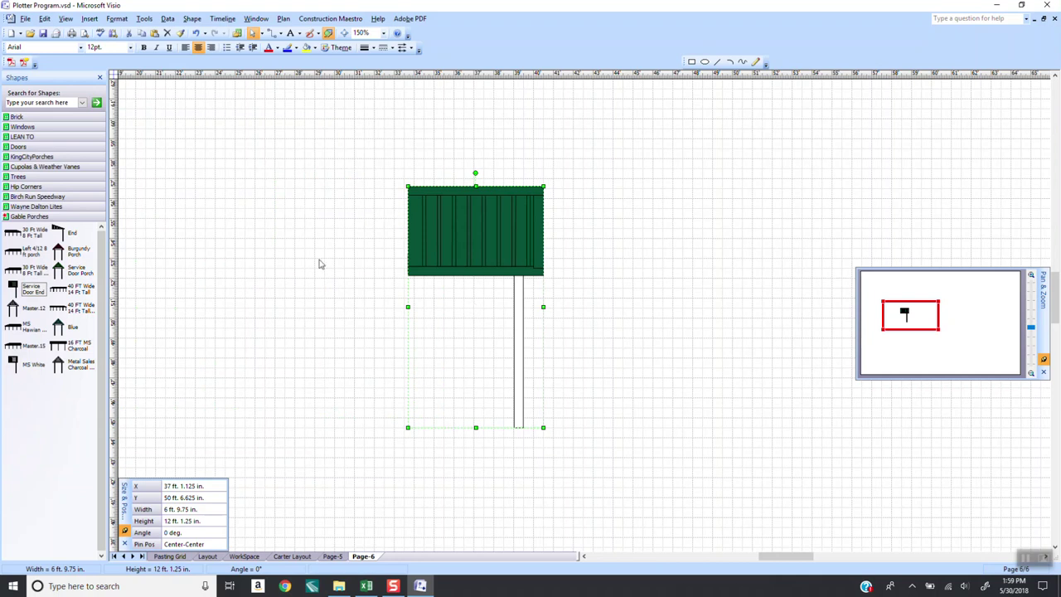
# Step: Try to flip the Service Door End shape horizontally
pyautogui.click(332, 20)
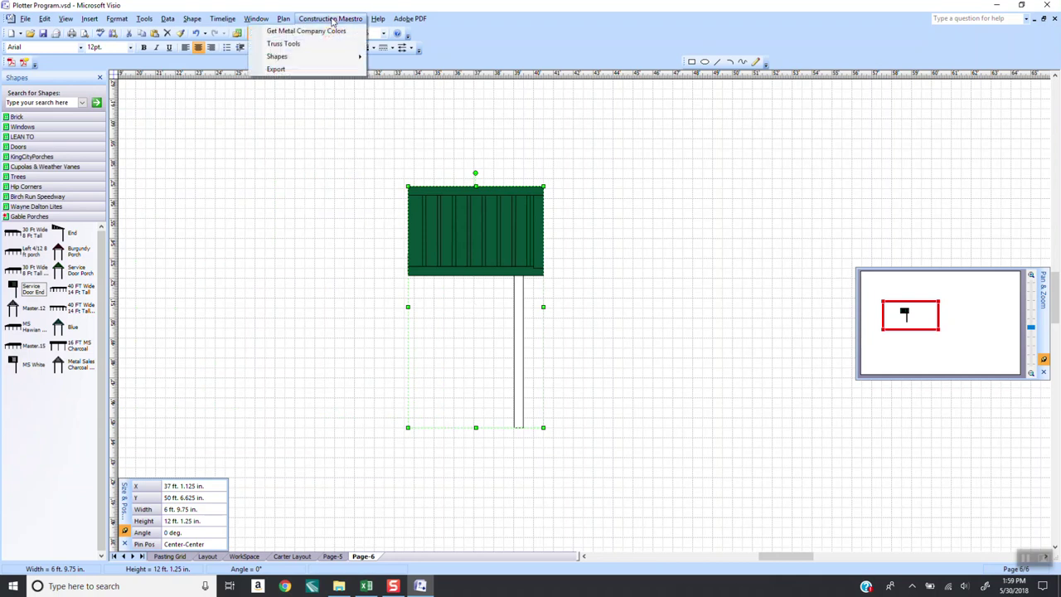
pyautogui.moveTo(296, 58)
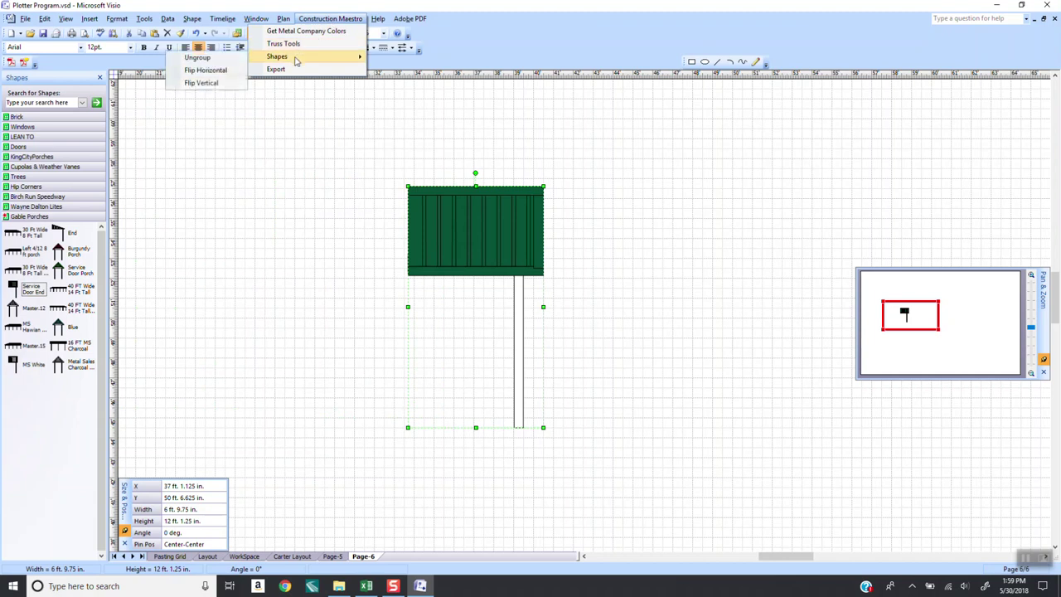
pyautogui.click(229, 74)
pyautogui.click(758, 167)
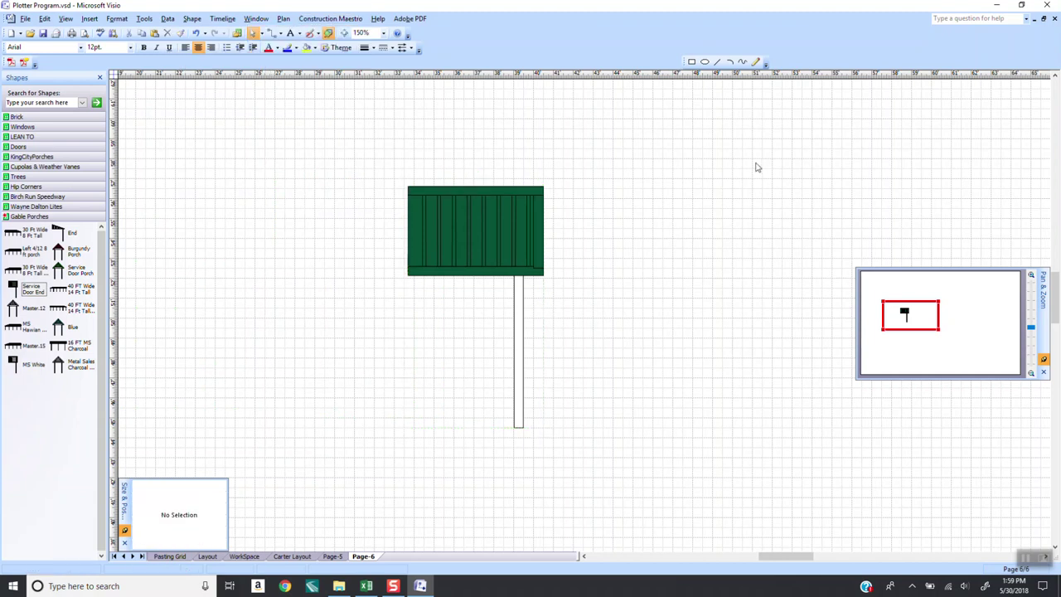
pyautogui.click(444, 245)
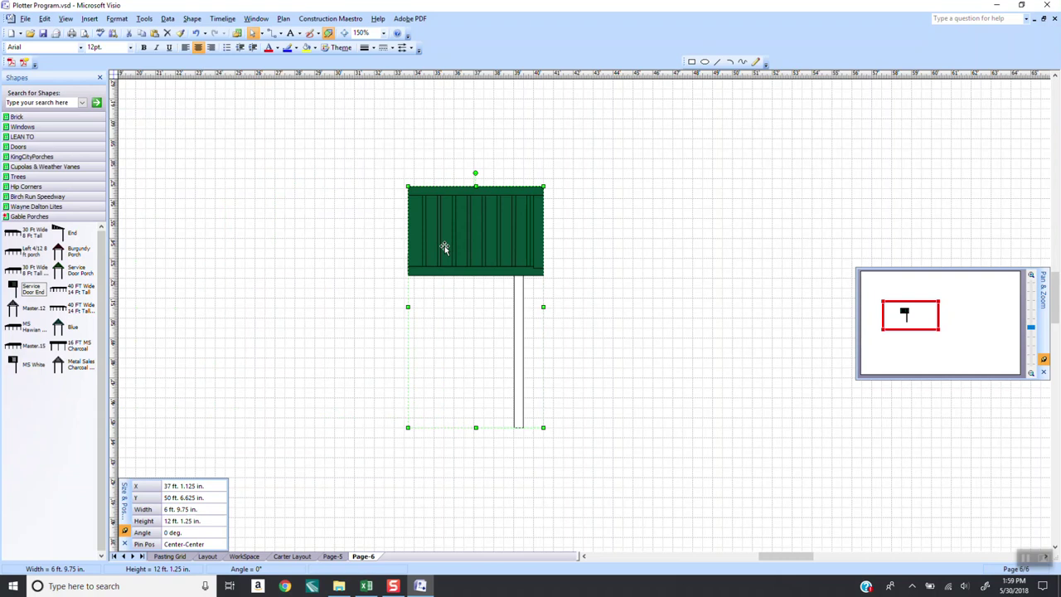
pyautogui.write('12 1.25')
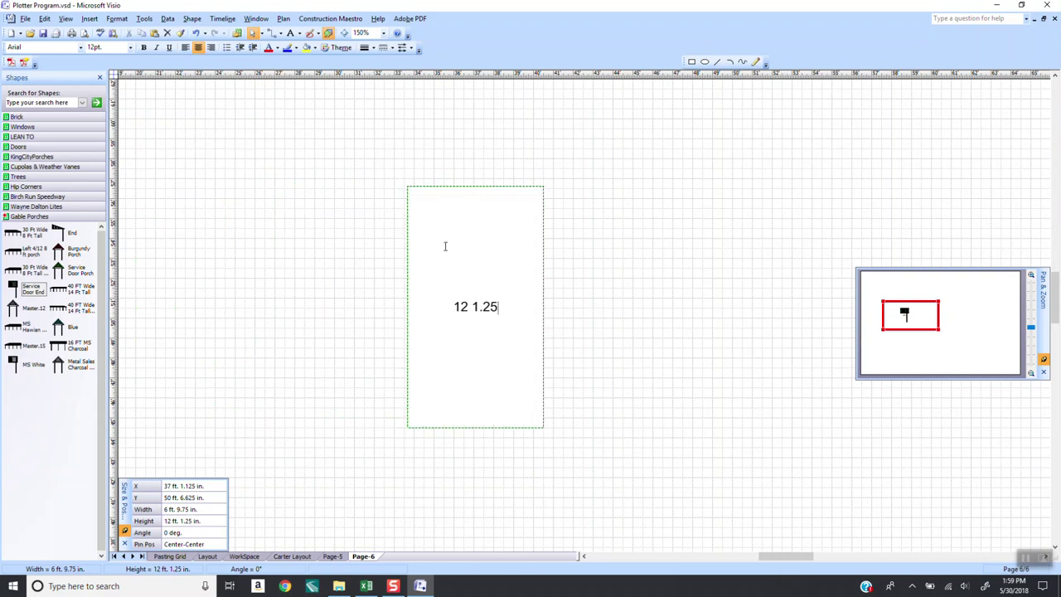
pyautogui.hotkey('ctrl', 'z')
pyautogui.press('Escape')
pyautogui.click(670, 245)
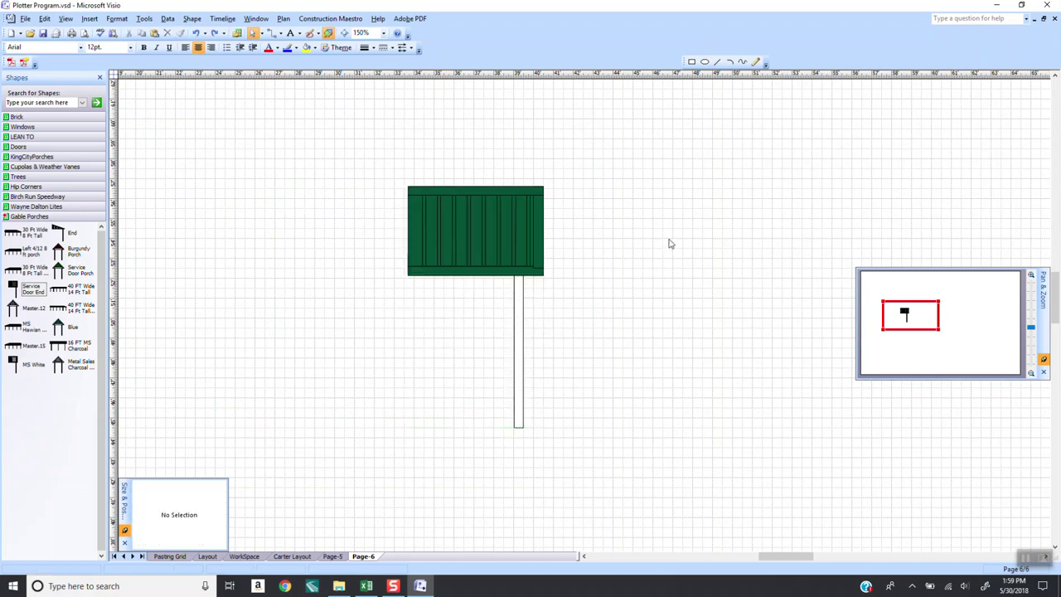
# Step: Flip the Service Door End shape horizontally and ungroup it into separate parts, severing the link to its master
pyautogui.click(461, 235)
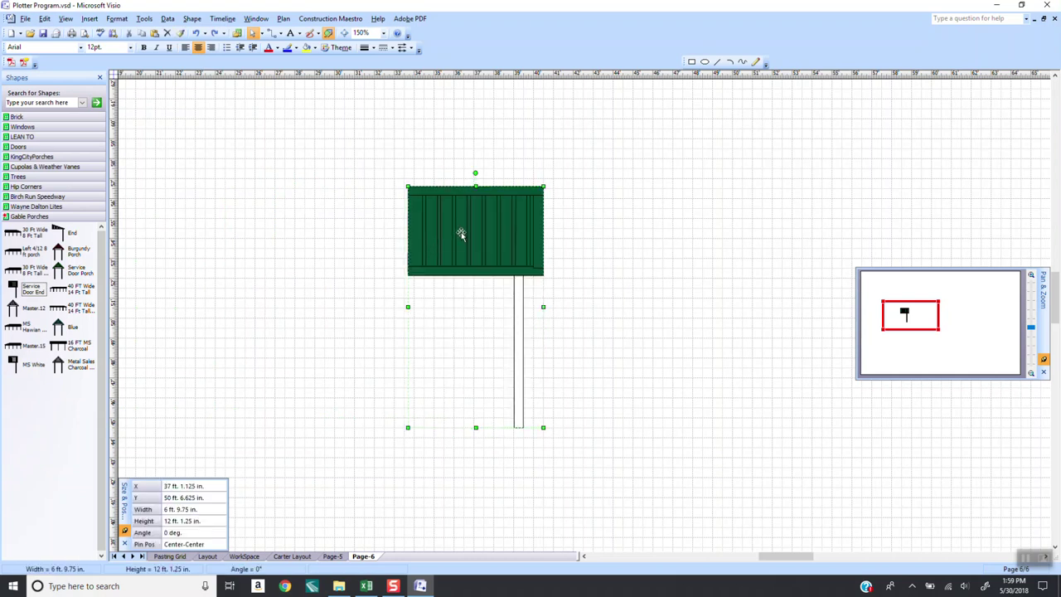
pyautogui.hotkey('ctrl', 'h')
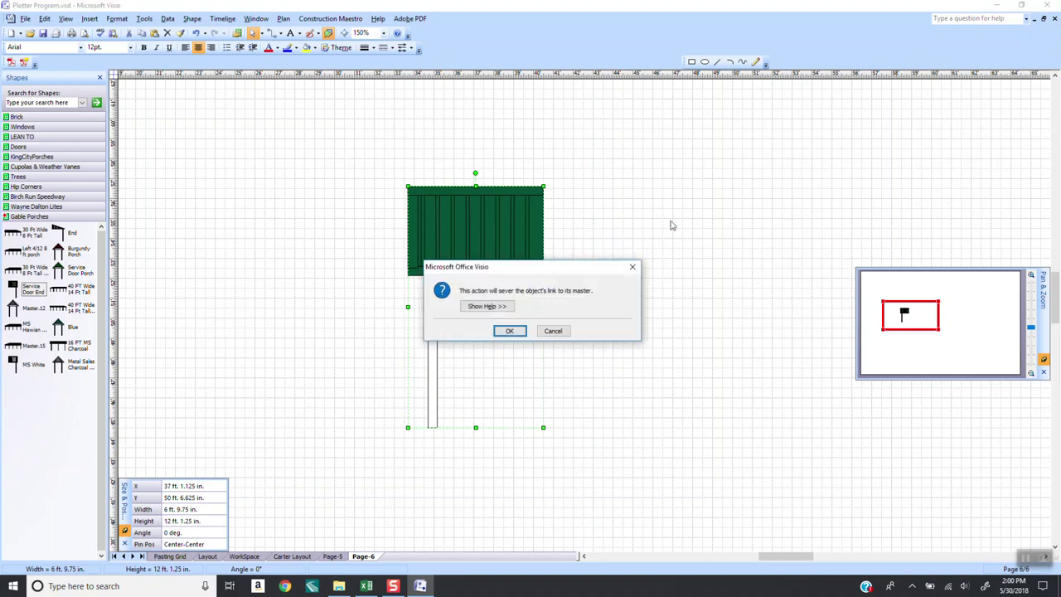
pyautogui.press('Return')
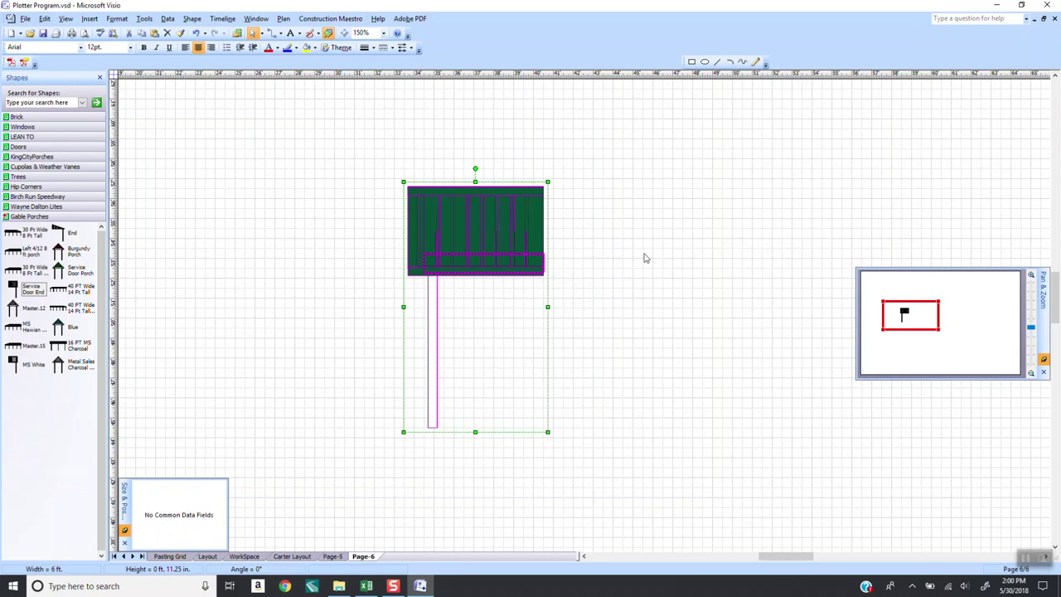
pyautogui.click(639, 243)
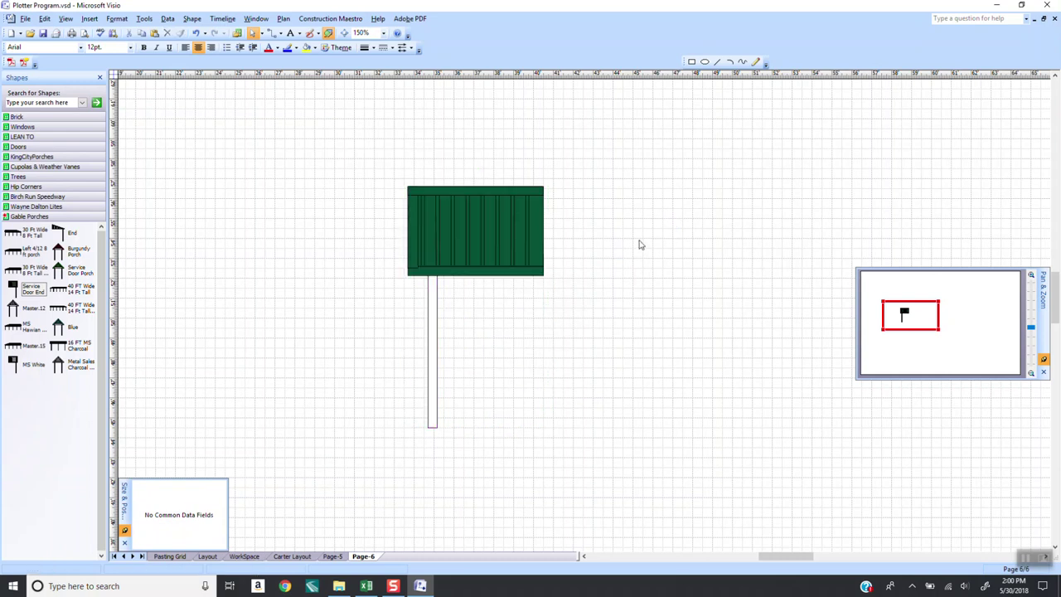
# Step: Recolor the porch roof's upper, side and lower trim pieces together in Metal Sales Charcoal
pyautogui.click(477, 192)
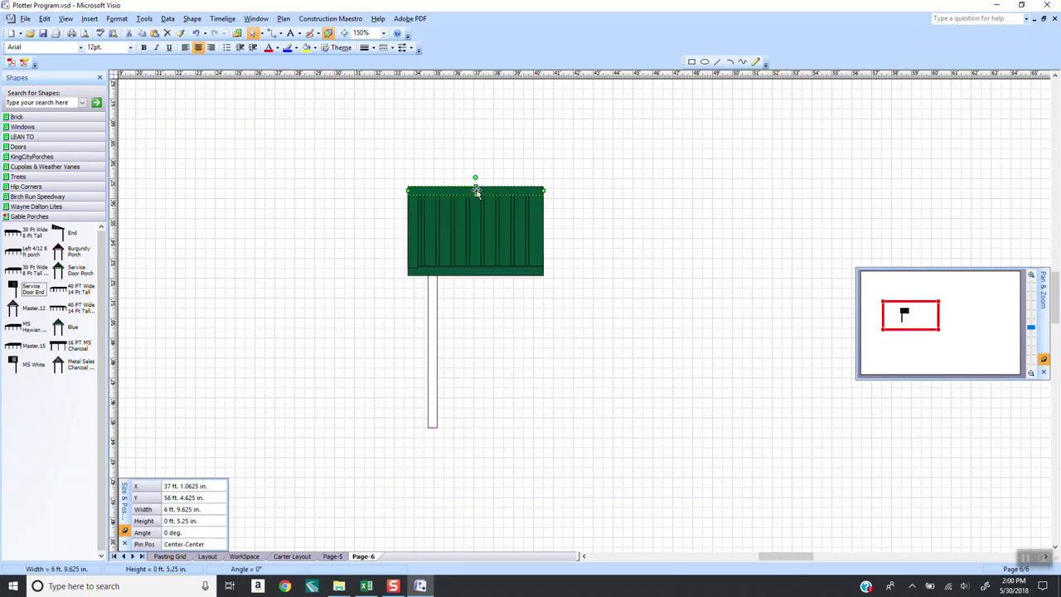
pyautogui.click(414, 223)
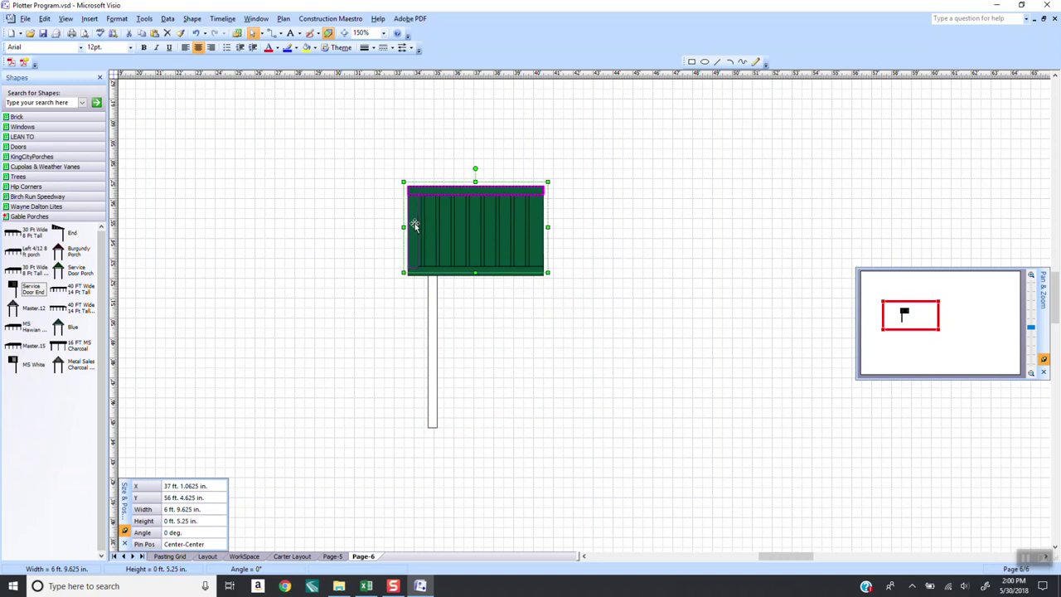
pyautogui.click(469, 272)
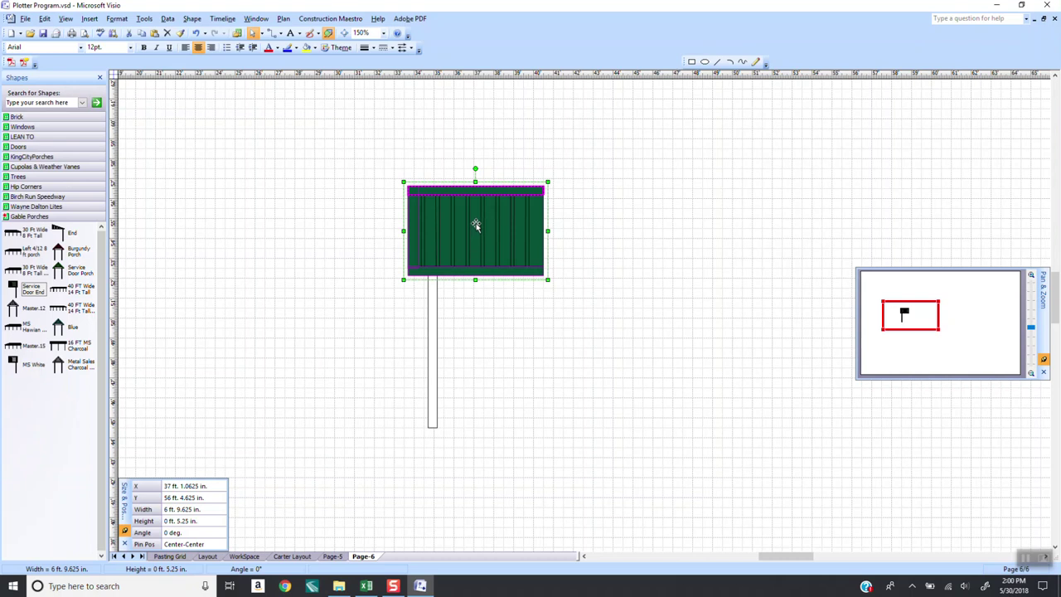
pyautogui.click(336, 18)
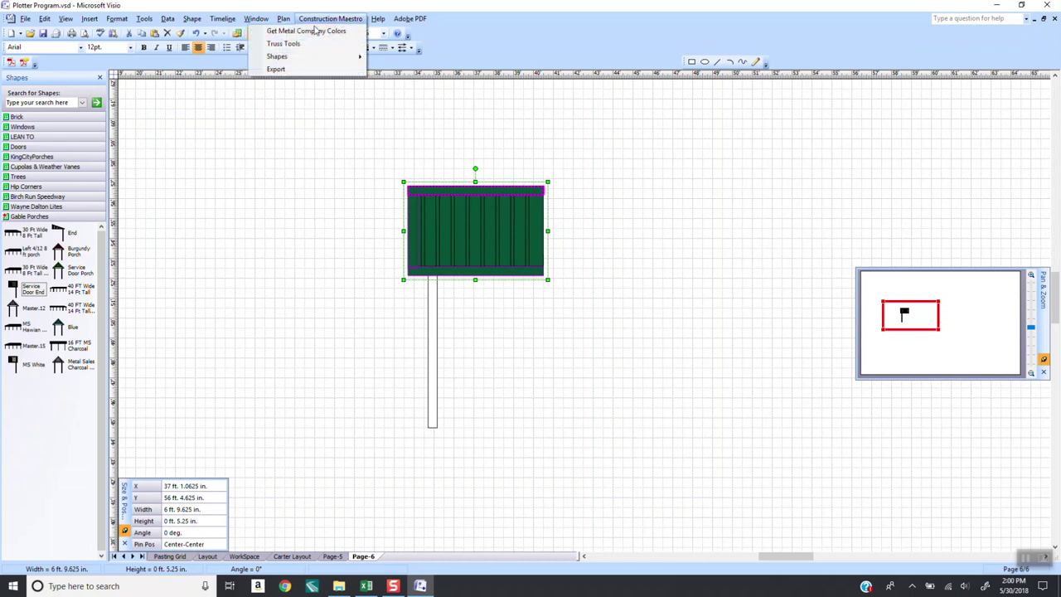
pyautogui.click(297, 33)
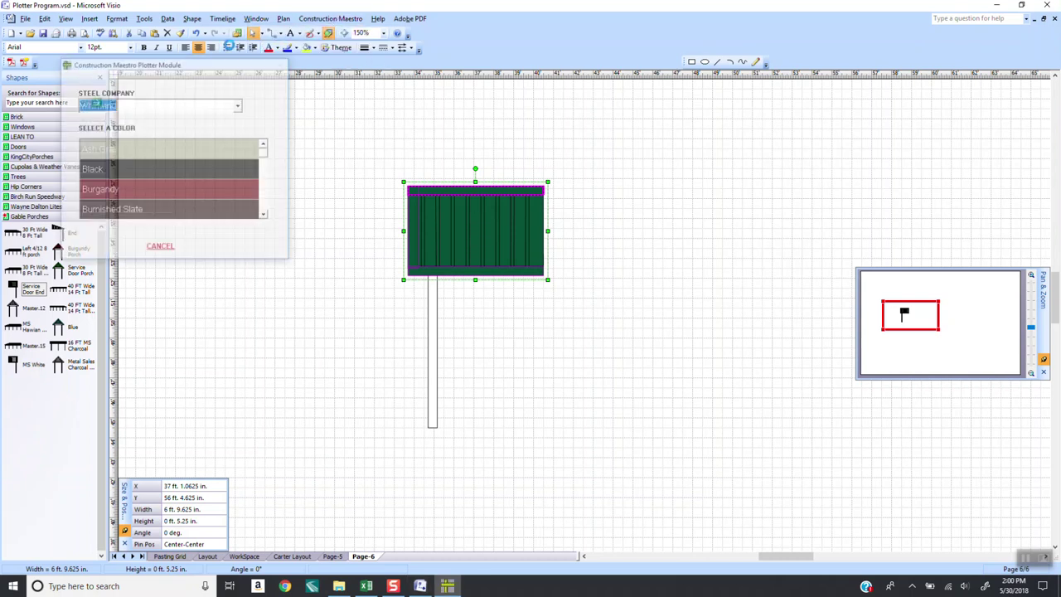
pyautogui.click(237, 108)
pyautogui.click(141, 131)
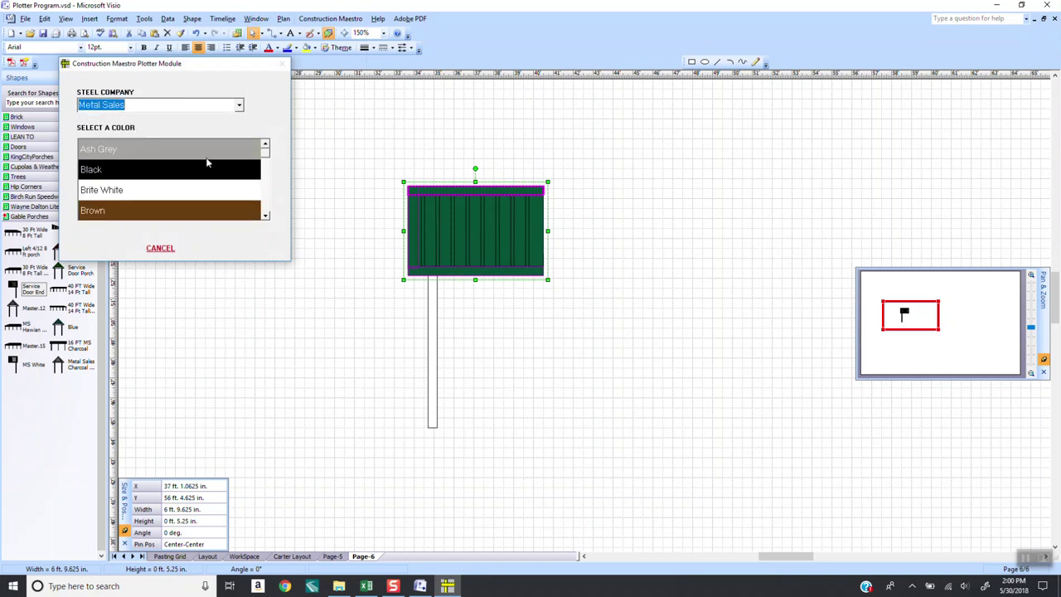
pyautogui.click(265, 216)
pyautogui.click(265, 216)
pyautogui.click(265, 217)
pyautogui.click(265, 216)
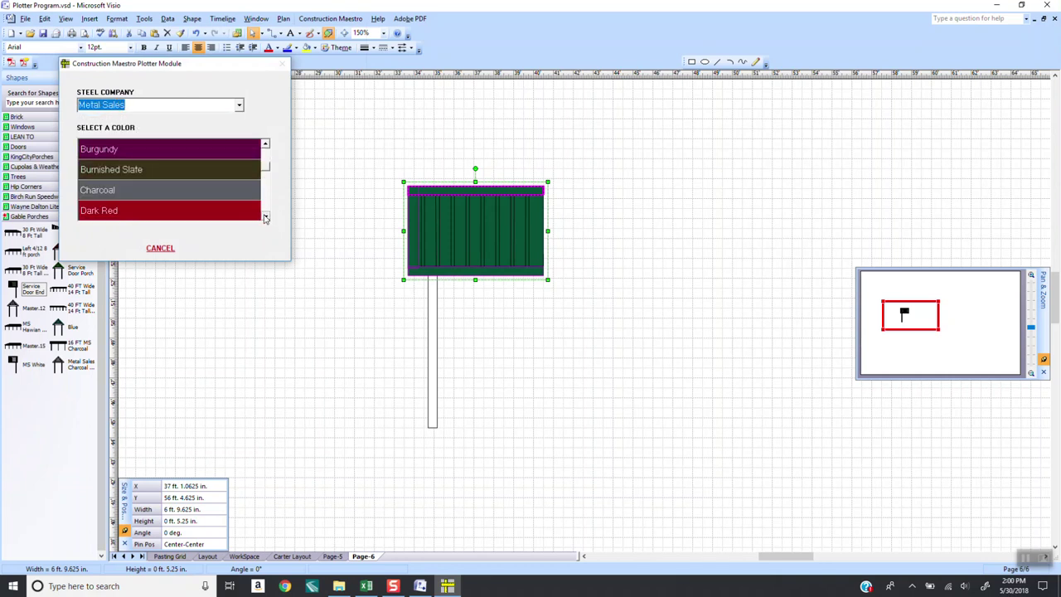
pyautogui.click(179, 192)
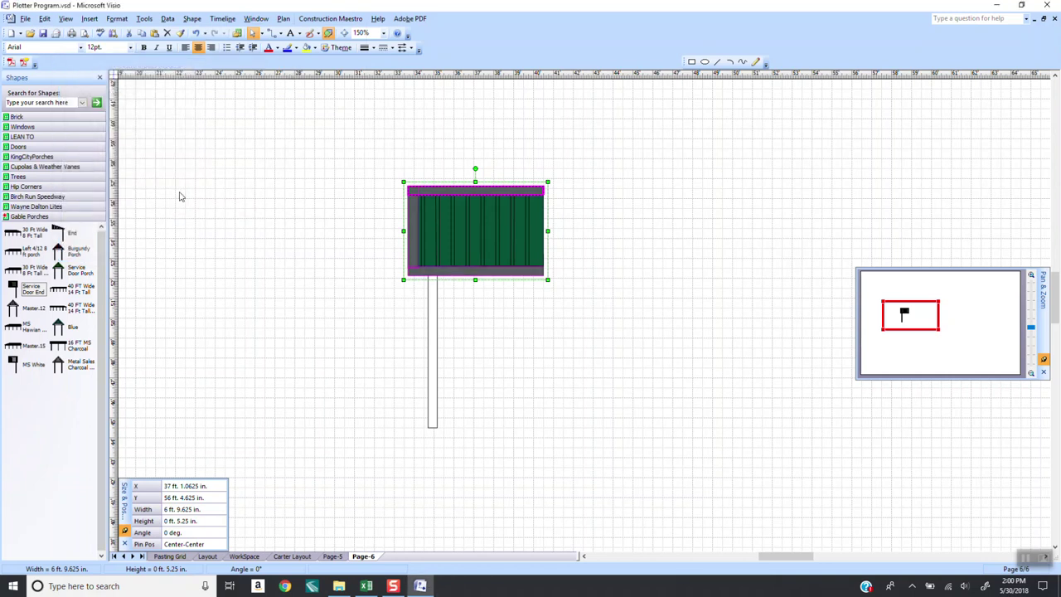
pyautogui.click(545, 326)
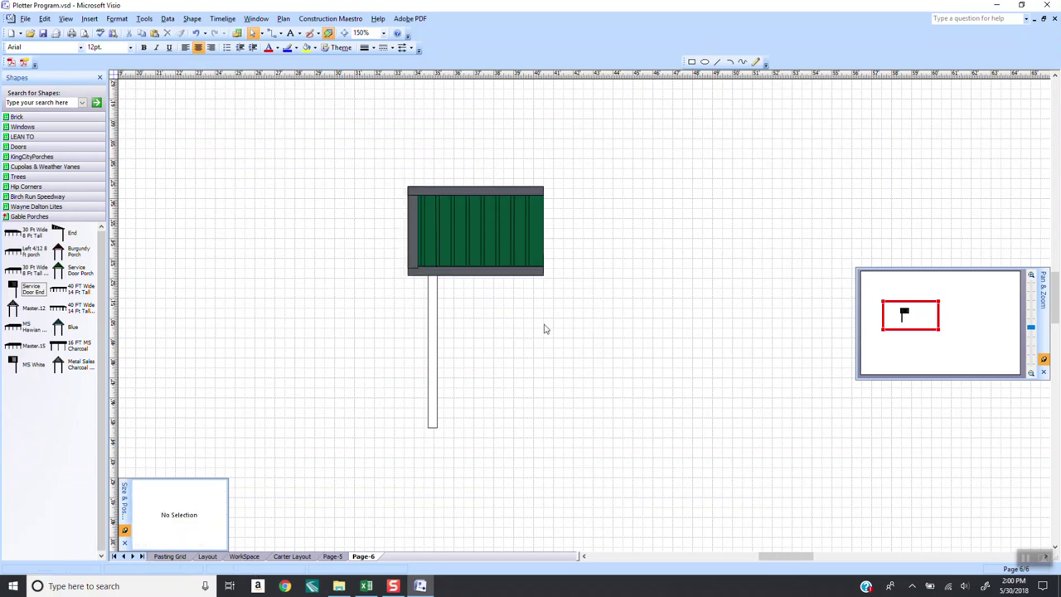
# Step: Recolor the ribbed roof panel of the porch in Metal Sales Charcoal
pyautogui.click(534, 233)
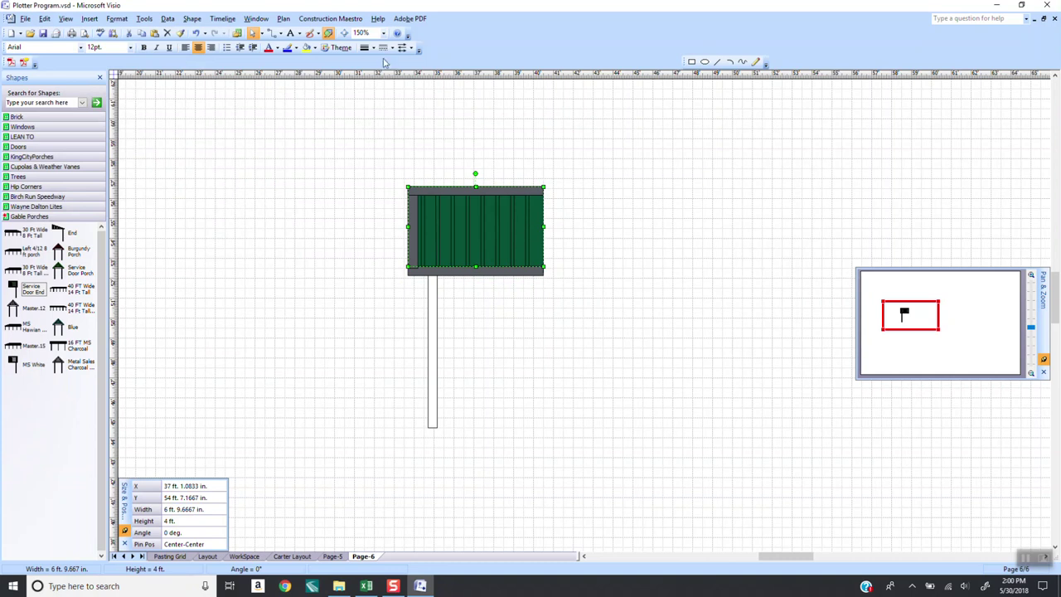
pyautogui.click(330, 19)
pyautogui.click(305, 31)
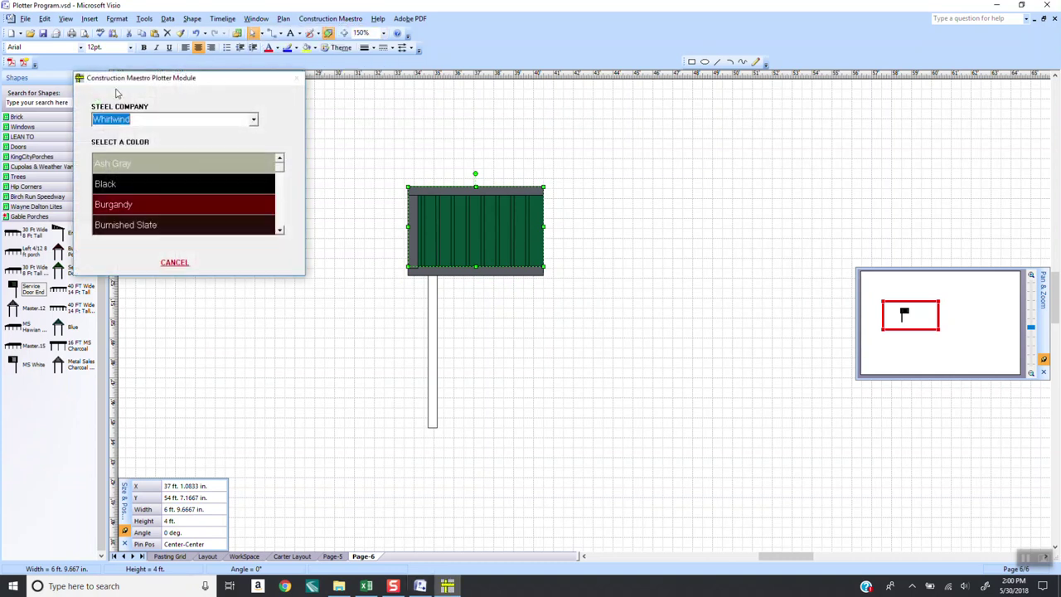
pyautogui.click(253, 121)
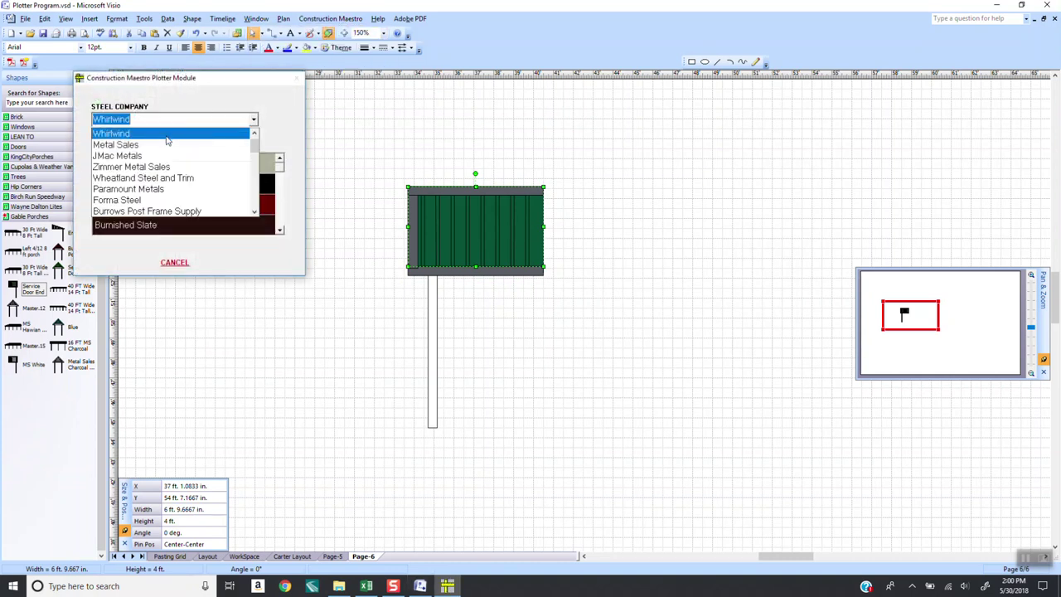
pyautogui.click(161, 143)
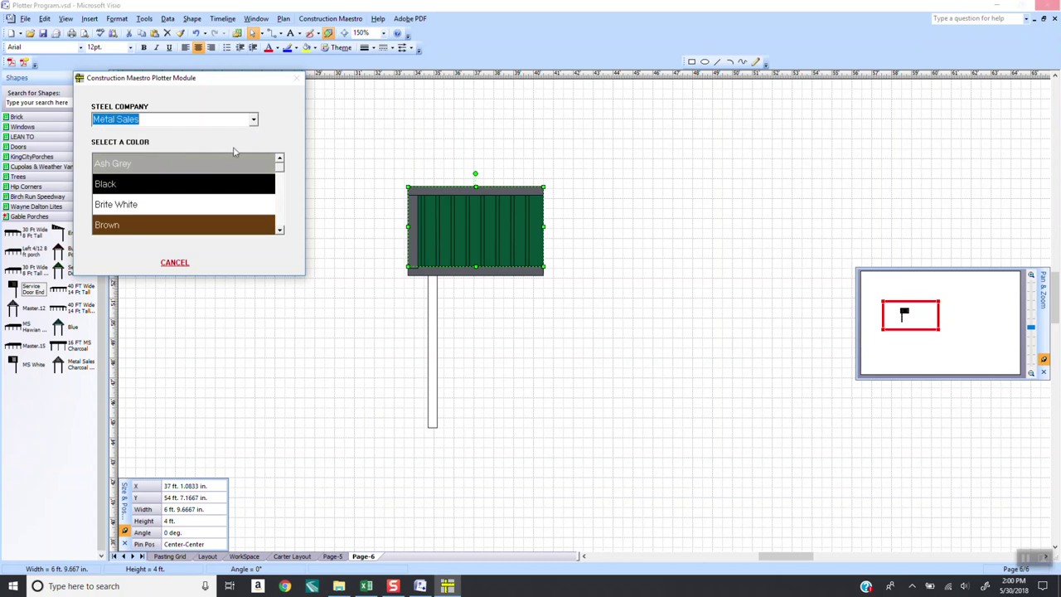
pyautogui.click(280, 231)
pyautogui.click(280, 231)
pyautogui.click(220, 211)
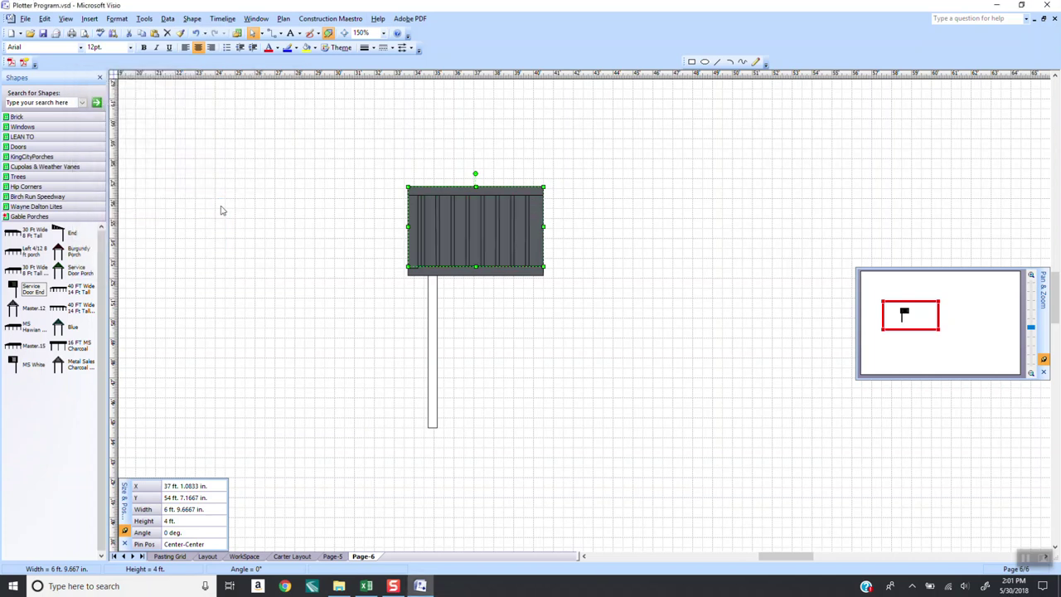
pyautogui.click(531, 333)
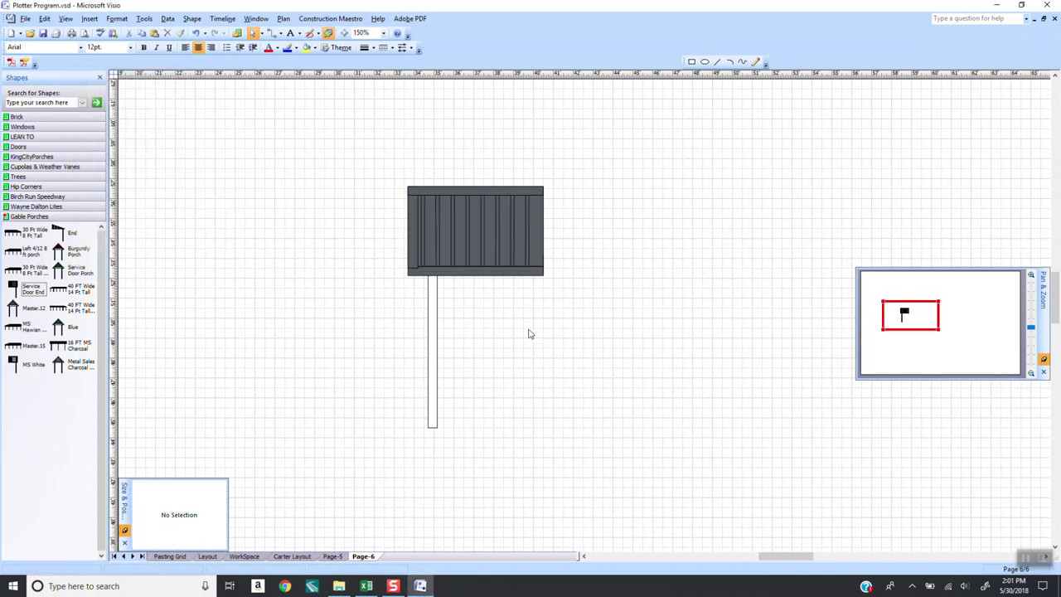
# Step: Recolor the porch's support post in Metal Sales Charcoal
pyautogui.click(432, 328)
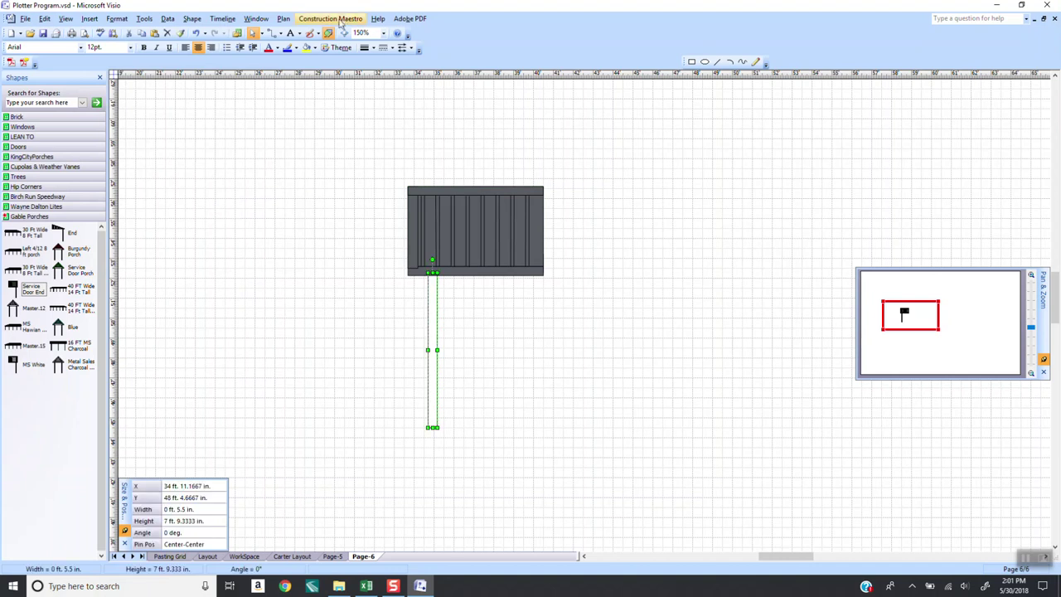
pyautogui.click(328, 18)
pyautogui.click(328, 28)
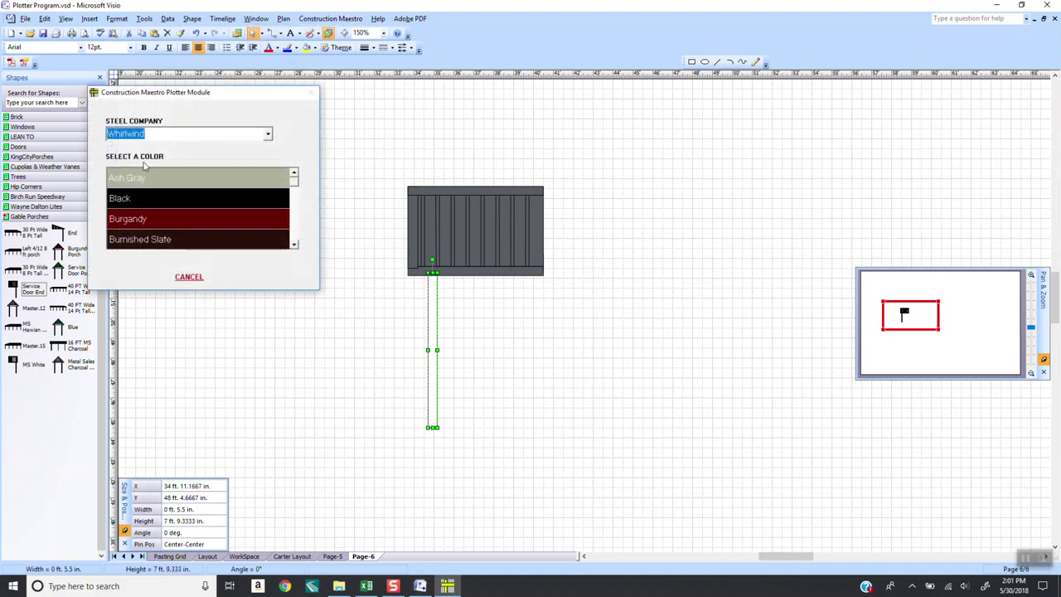
pyautogui.click(268, 134)
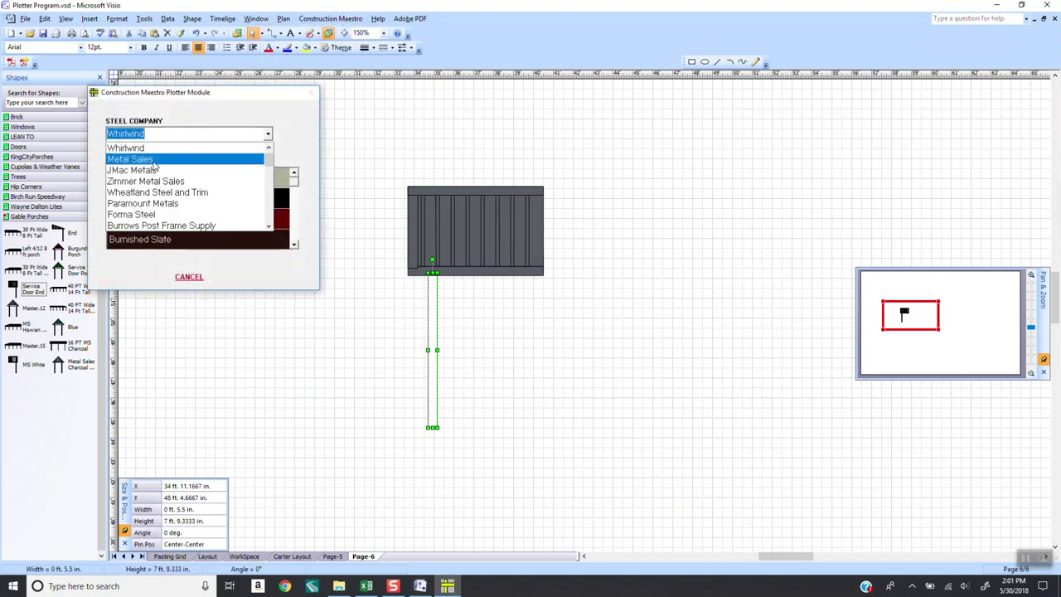
pyautogui.click(154, 162)
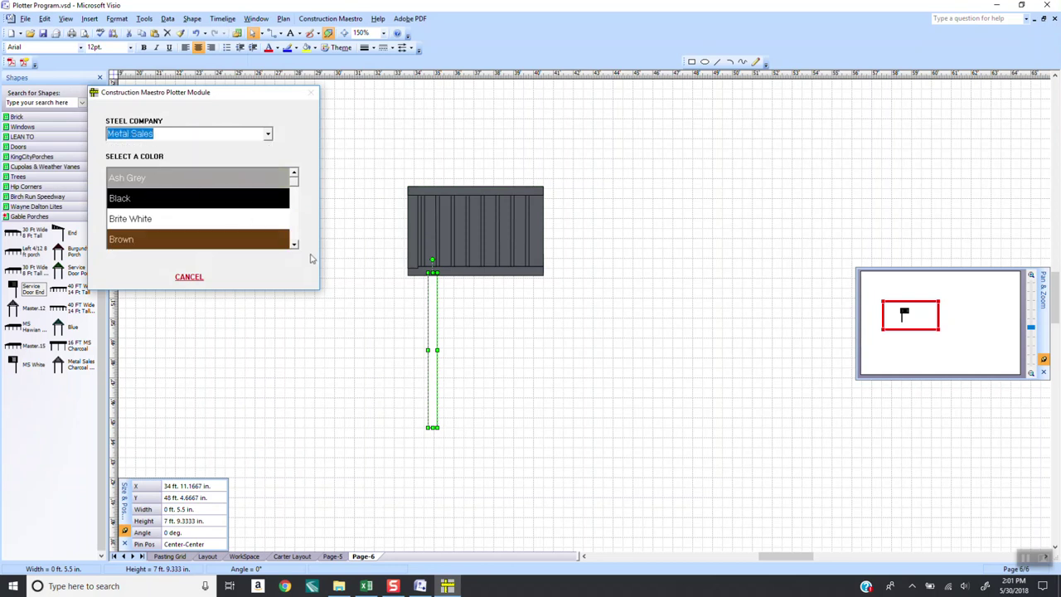
pyautogui.scroll(-5, 295, 245)
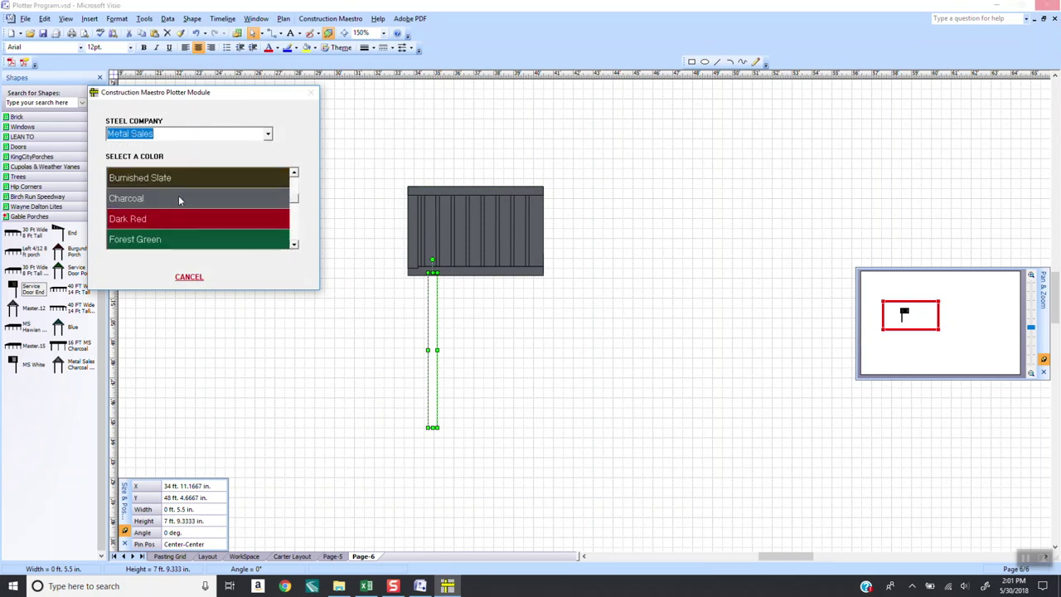
pyautogui.click(178, 203)
pyautogui.click(662, 300)
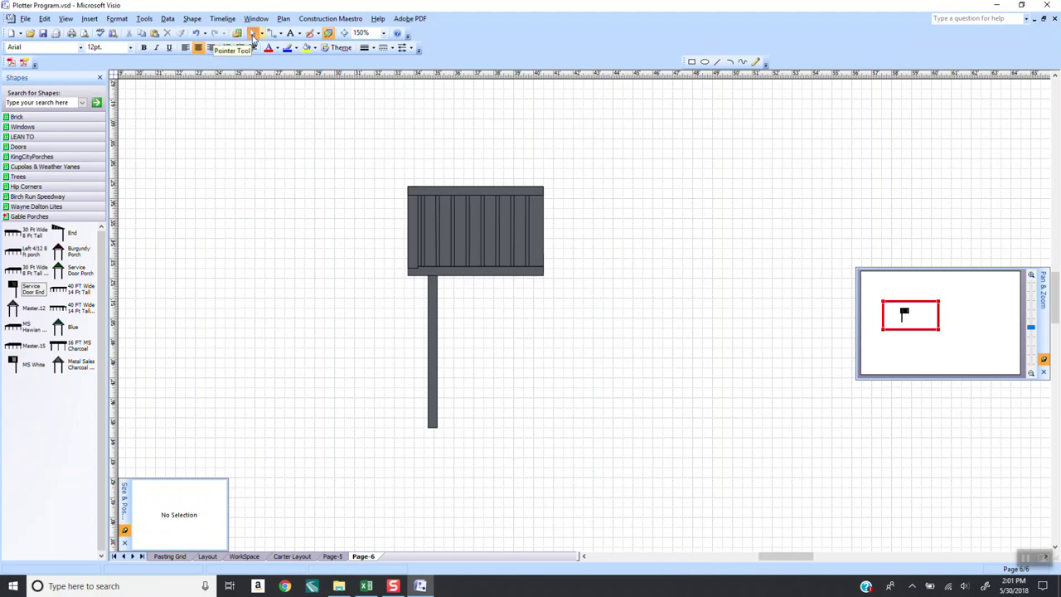
# Step: Move all parts of the recolored porch end into the Gable Porches stencil as a new master named Metal Sales Charcoal
pyautogui.moveTo(385, 130); pyautogui.dragTo(583, 440)
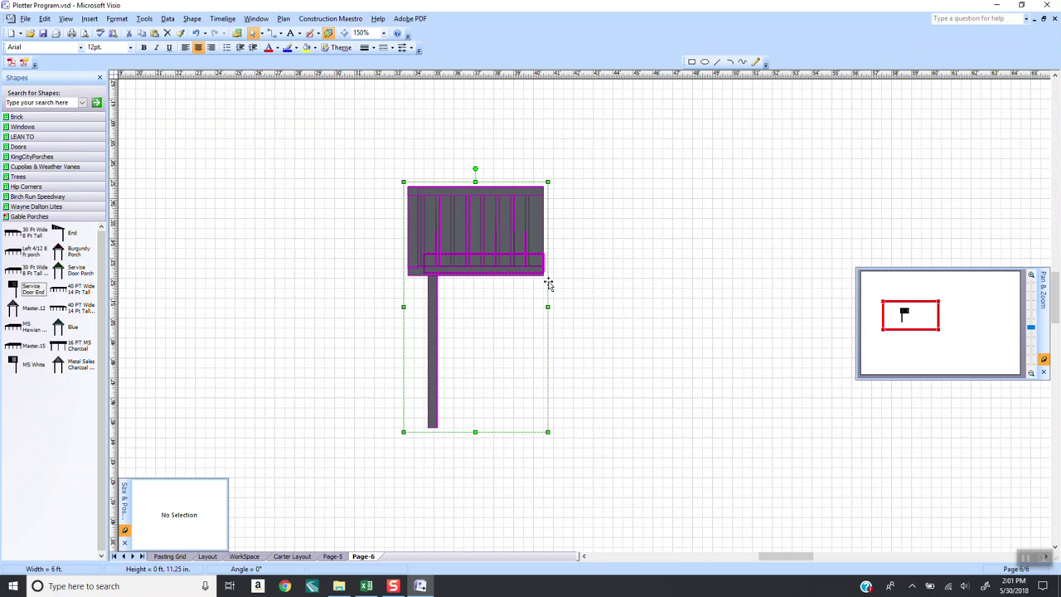
pyautogui.moveTo(549, 284); pyautogui.dragTo(50, 441)
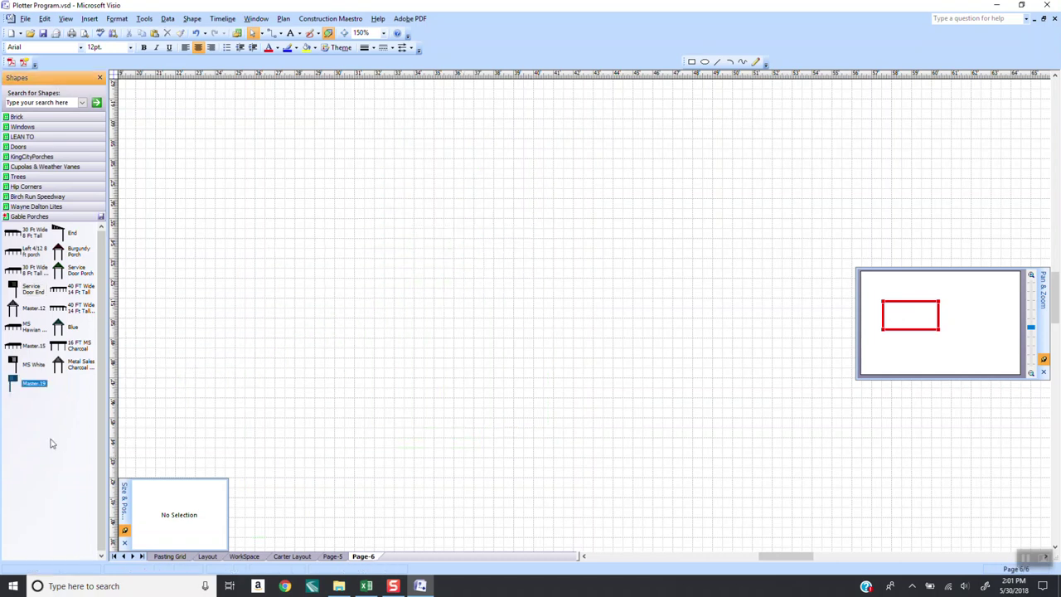
pyautogui.click(38, 381)
pyautogui.write('Metal Sales Charcoal')
pyautogui.click(311, 320)
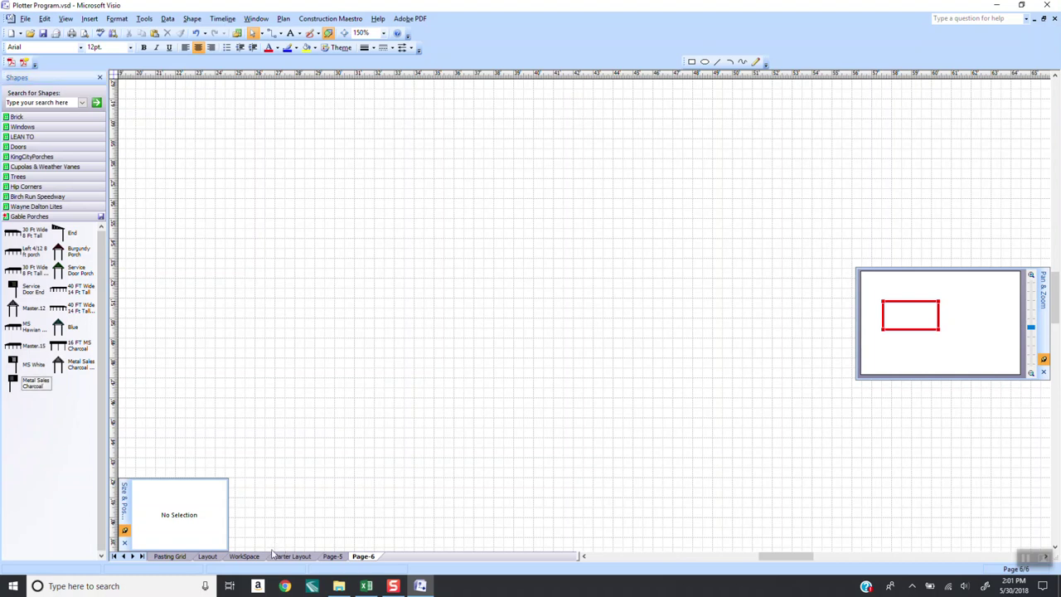
# Step: Place the side-view Metal Sales Charcoal porch from the Gable Porches stencil beside the left end of the Layout page's eave elevation
pyautogui.click(215, 559)
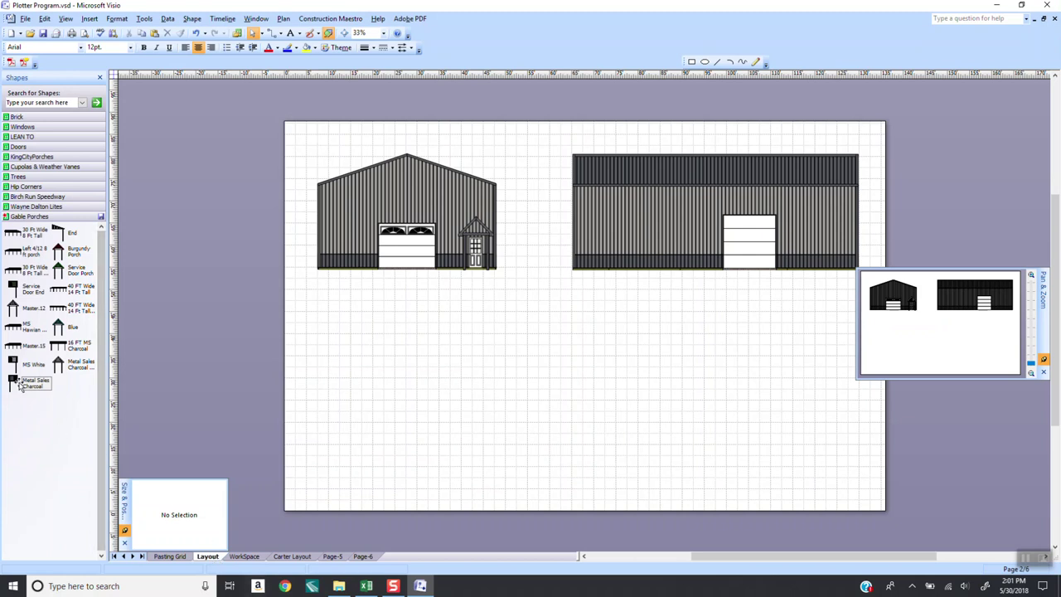
pyautogui.moveTo(31, 391); pyautogui.dragTo(560, 246)
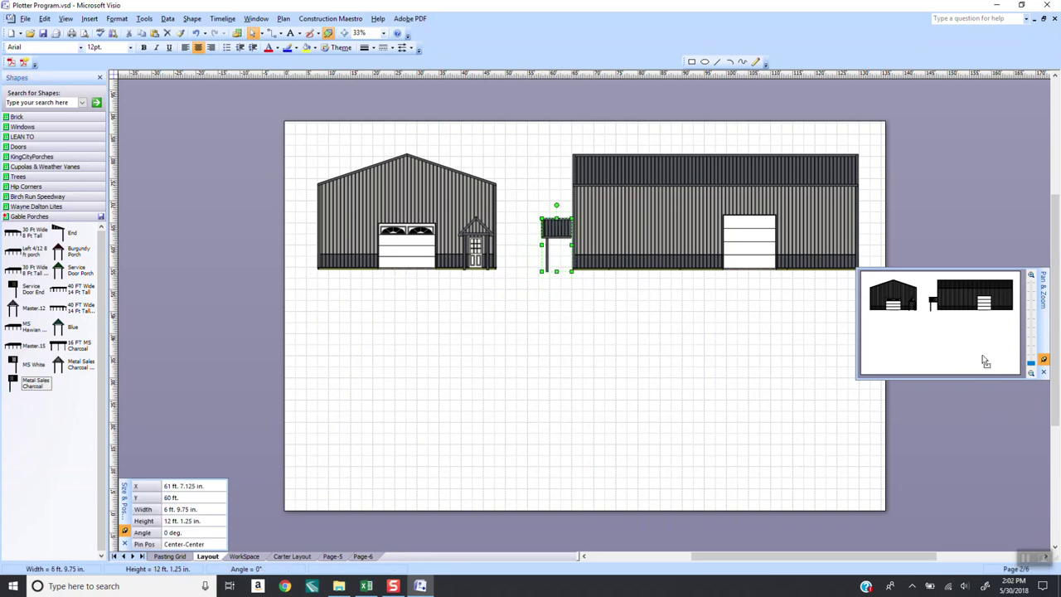
pyautogui.moveTo(1031, 365); pyautogui.dragTo(1031, 331)
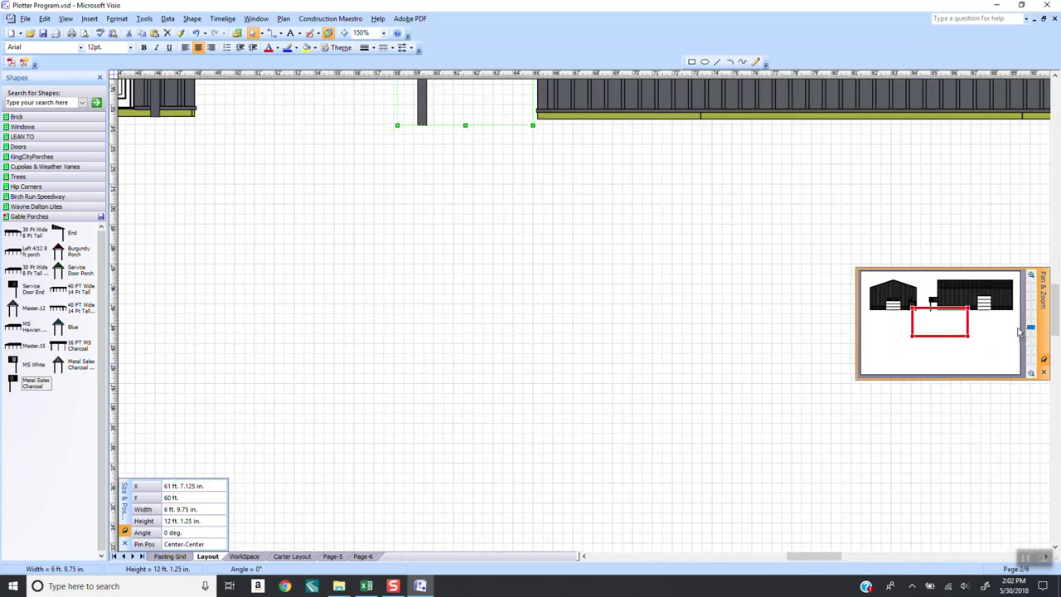
pyautogui.moveTo(950, 323); pyautogui.dragTo(960, 305)
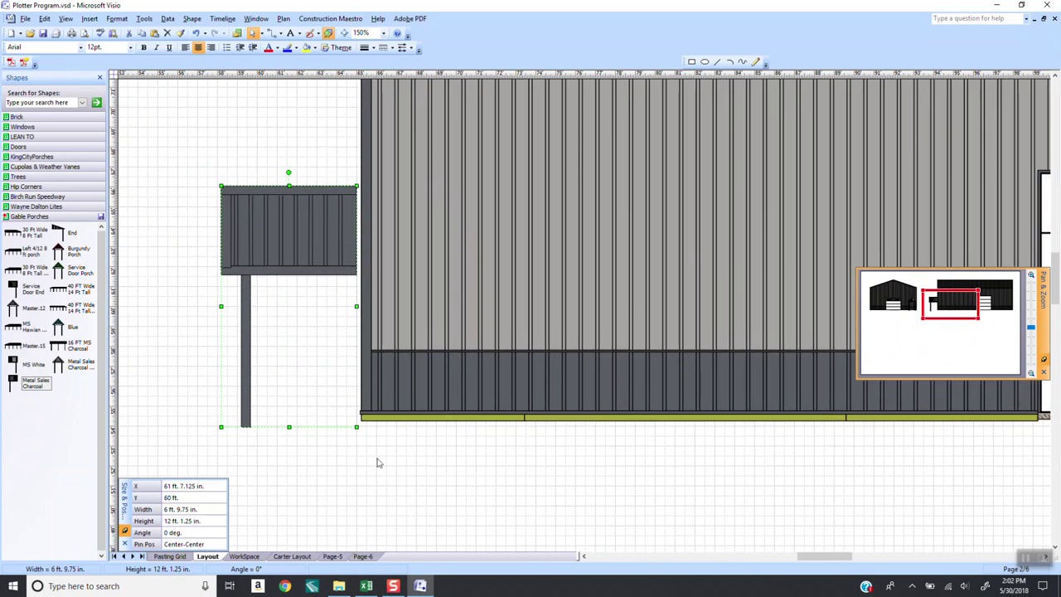
# Step: Draw a guide rectangle about 13 ft 2 in by 3 ft 4 in under the porch post, level with the wall's base
pyautogui.click(341, 474)
pyautogui.click(693, 62)
pyautogui.moveTo(204, 417); pyautogui.dragTo(465, 485)
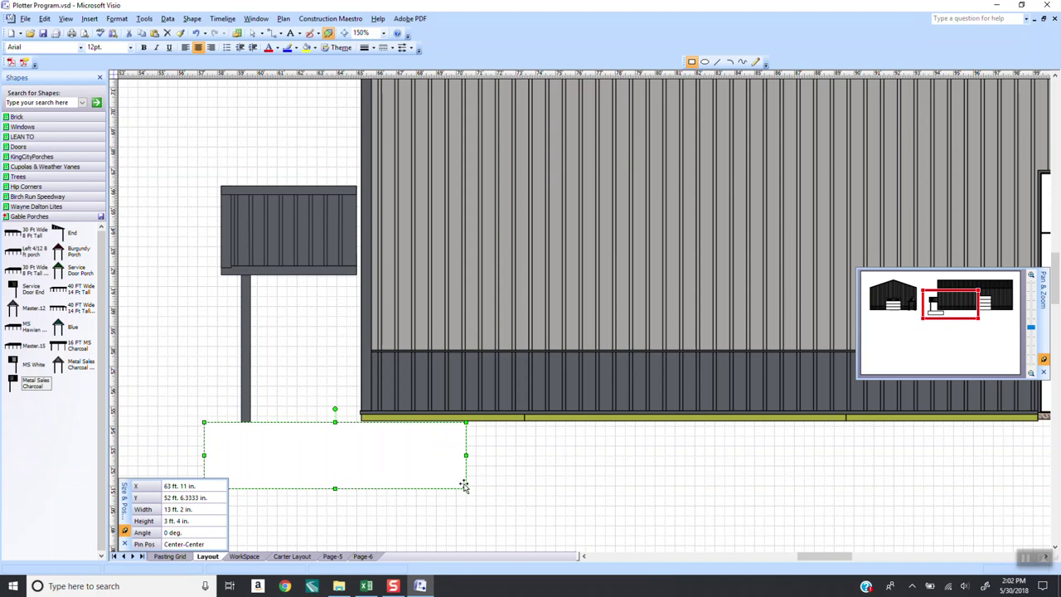
# Step: Nudge the side-view porch until its post stands on the guide rectangle and its roof meets the eave wall's left corner
pyautogui.click(297, 253)
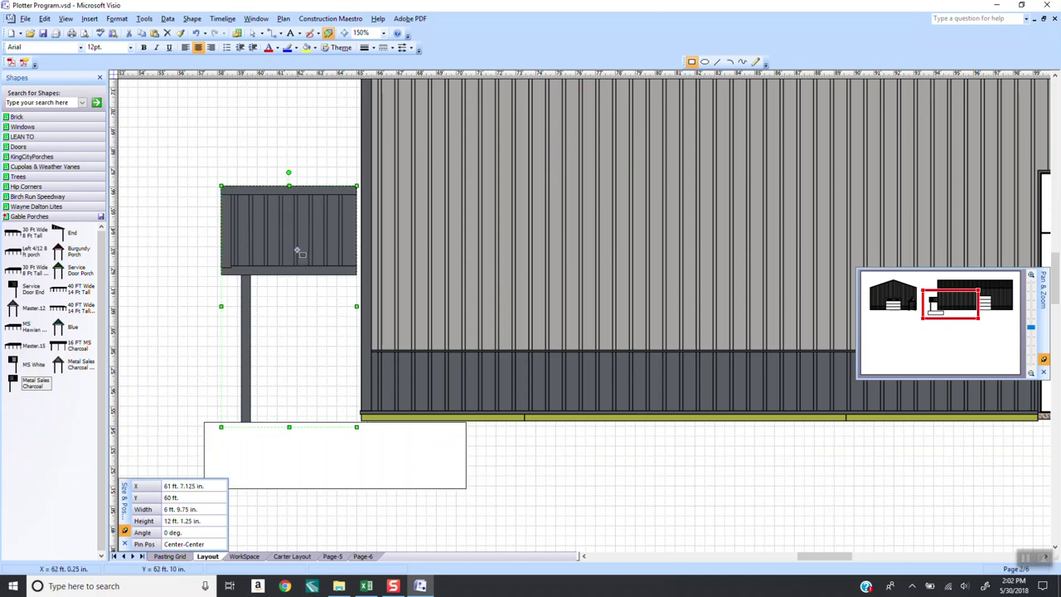
pyautogui.press('Up')
pyautogui.press('Up')
pyautogui.press('Up')
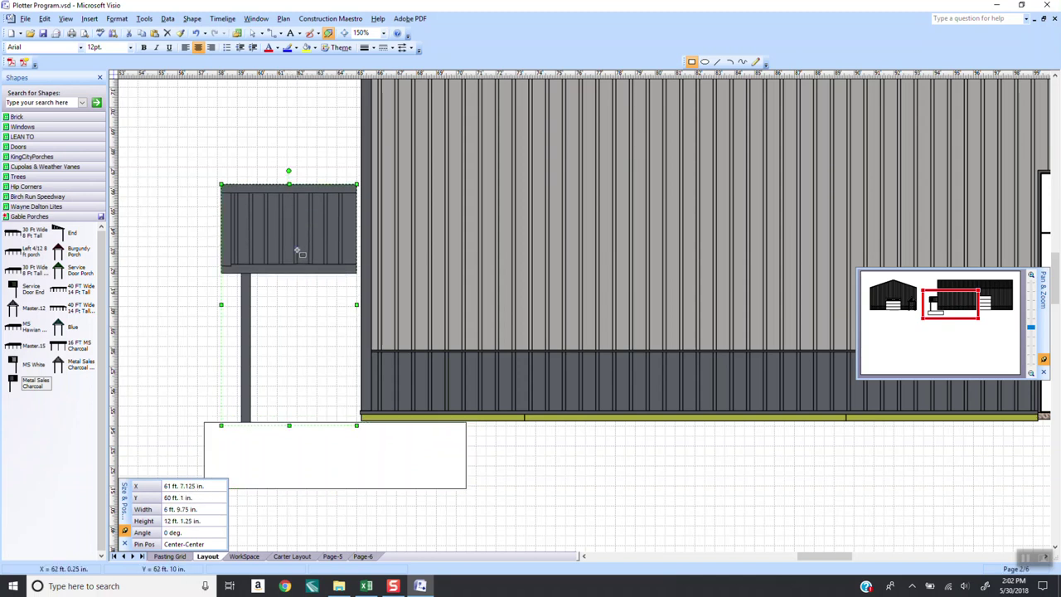
pyautogui.press('Up')
pyautogui.press('Up')
pyautogui.press('Up')
pyautogui.press('Up')
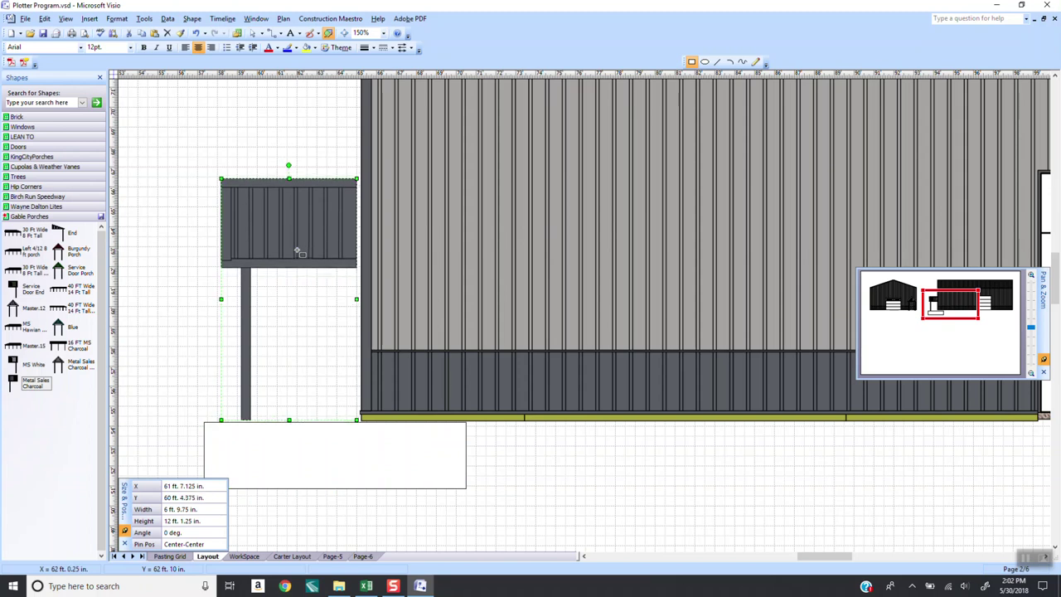
pyautogui.press('Down')
pyautogui.press('Down')
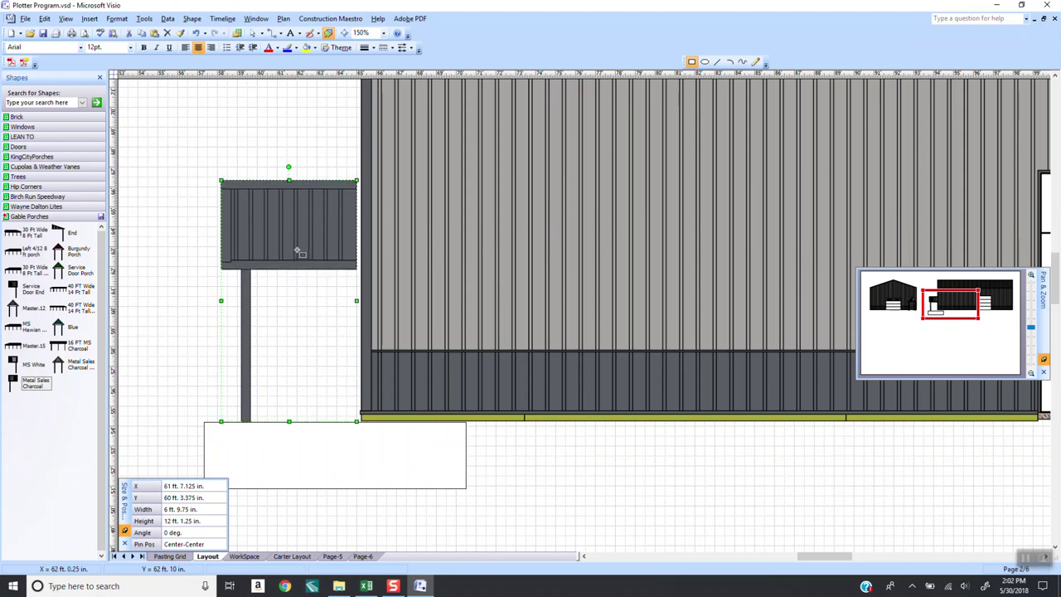
pyautogui.press('Right')
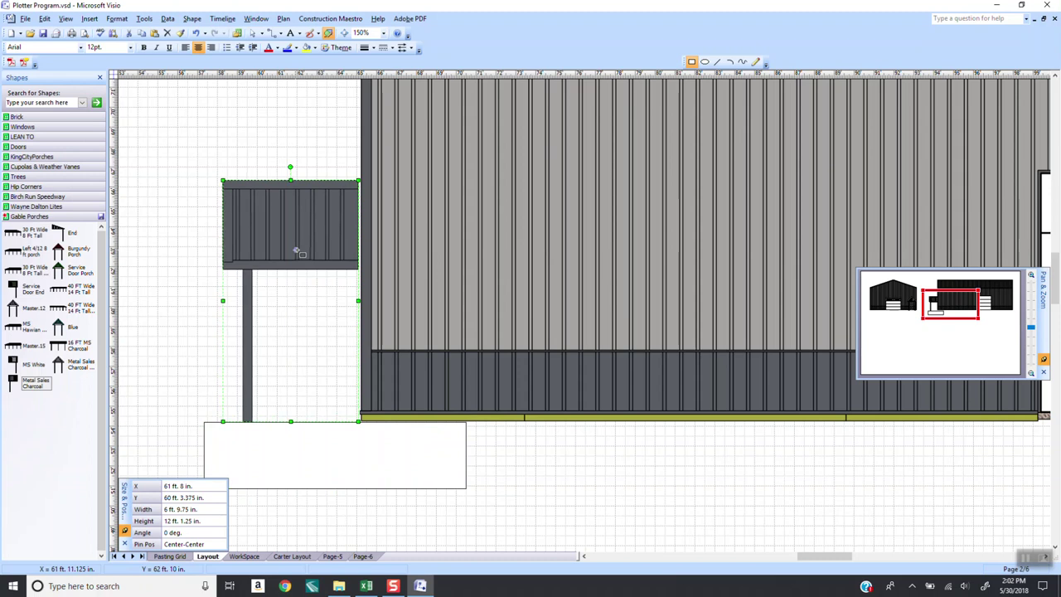
pyautogui.press('Right')
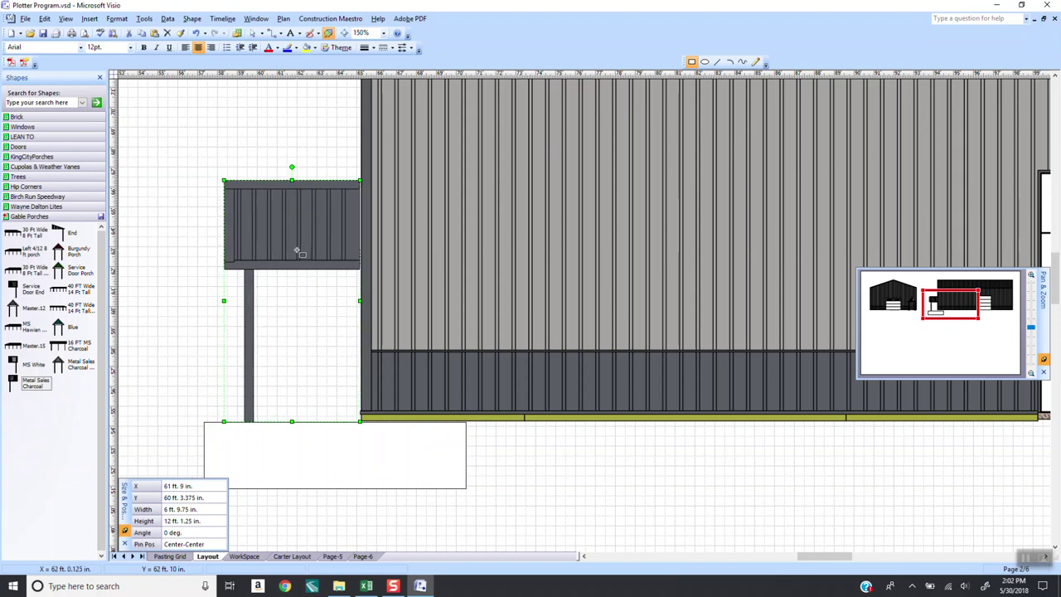
pyautogui.press('Right')
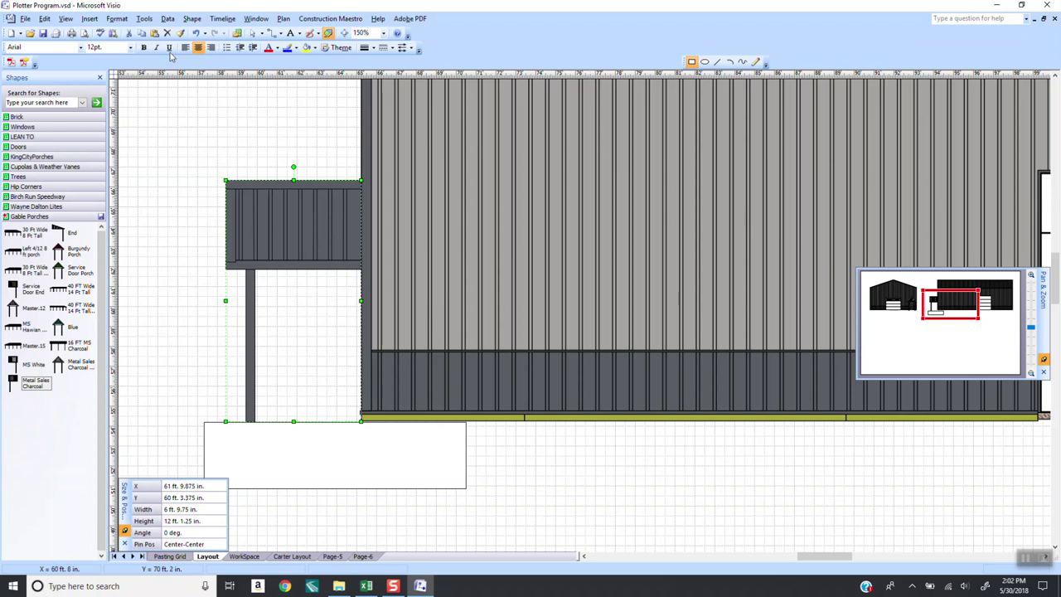
# Step: Delete the guide rectangle below the porch post
pyautogui.click(254, 35)
pyautogui.click(327, 458)
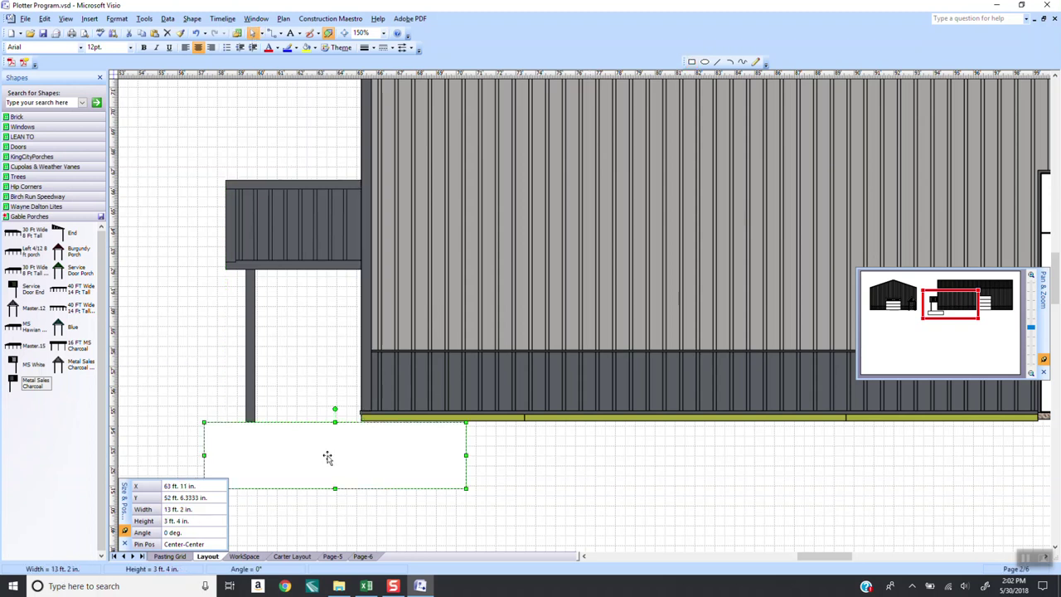
pyautogui.press('Delete')
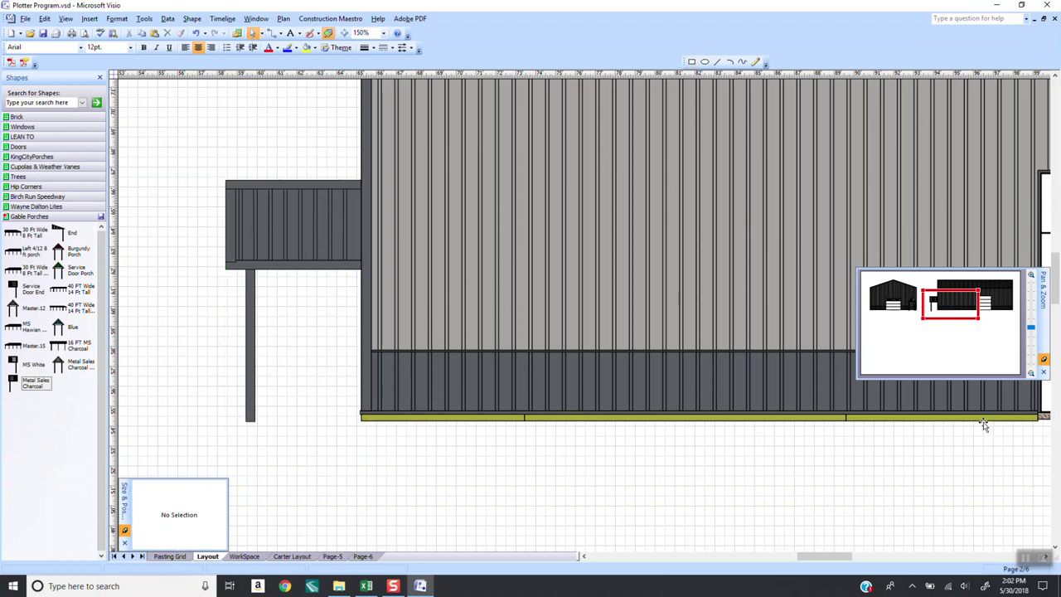
# Step: Place the Sherwood II lites from the Wayne Dalton Lites stencil on the top panel of the eave elevation's overhead door
pyautogui.moveTo(1031, 328); pyautogui.dragTo(1042, 362)
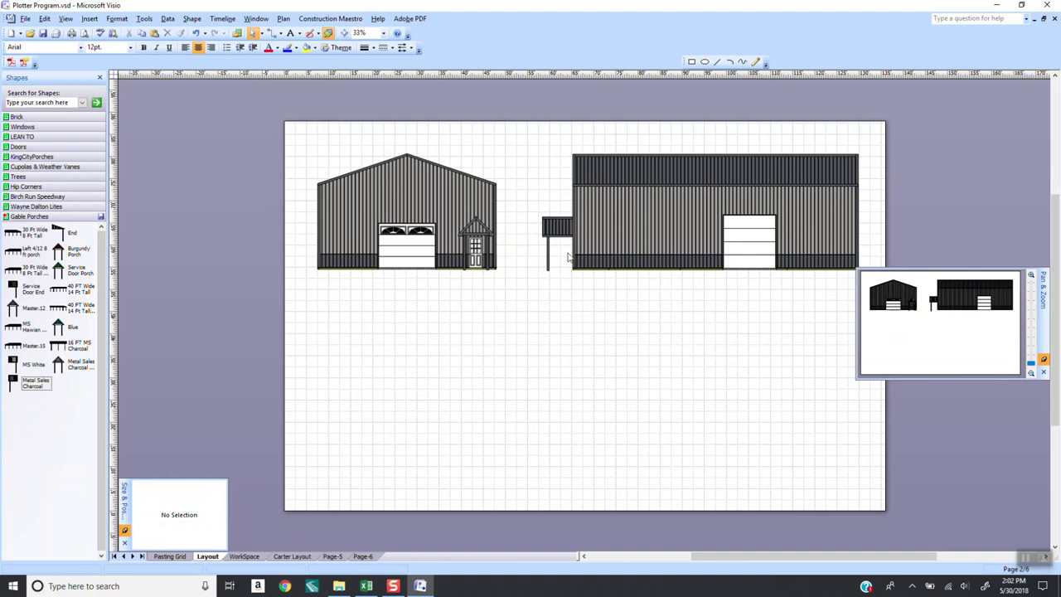
pyautogui.moveTo(1032, 363); pyautogui.dragTo(1031, 336)
pyautogui.moveTo(957, 336)
pyautogui.mouseDown()
pyautogui.moveTo(964, 291)
pyautogui.moveTo(975, 296)
pyautogui.mouseUp()
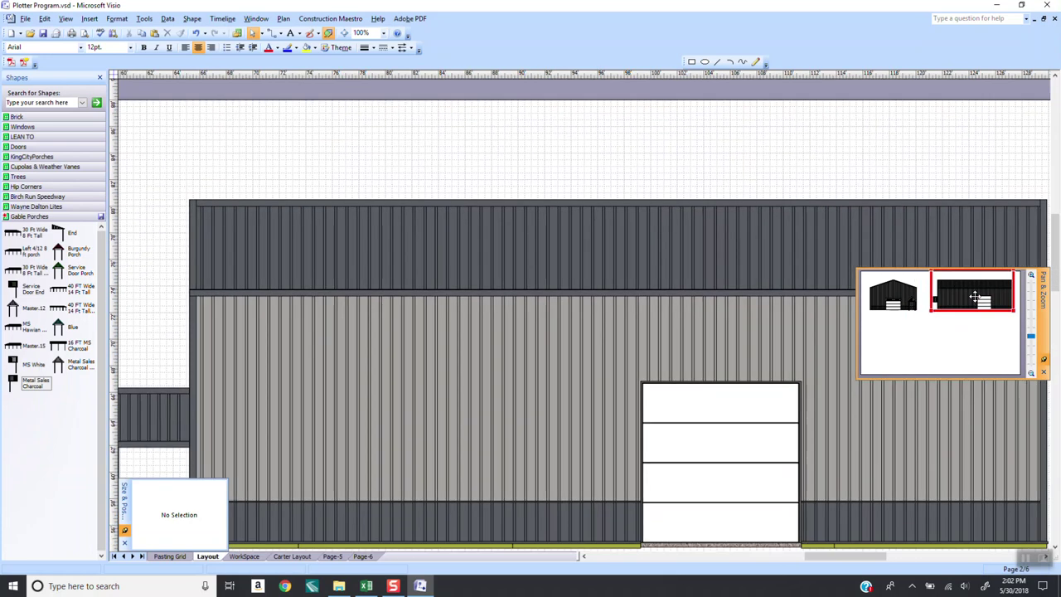
pyautogui.click(43, 206)
pyautogui.click(12, 244)
pyautogui.moveTo(13, 244); pyautogui.dragTo(699, 394)
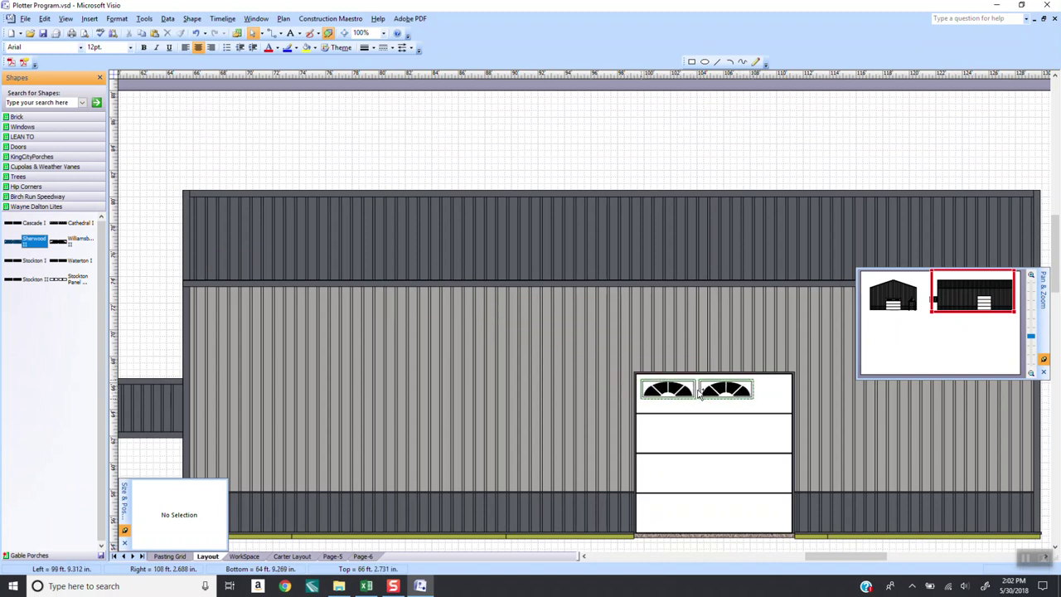
# Step: Resize the Sherwood II lites to about 11 ft 2.7 in by 2 ft and centre them on the door's top panel
pyautogui.moveTo(770, 392); pyautogui.dragTo(790, 393)
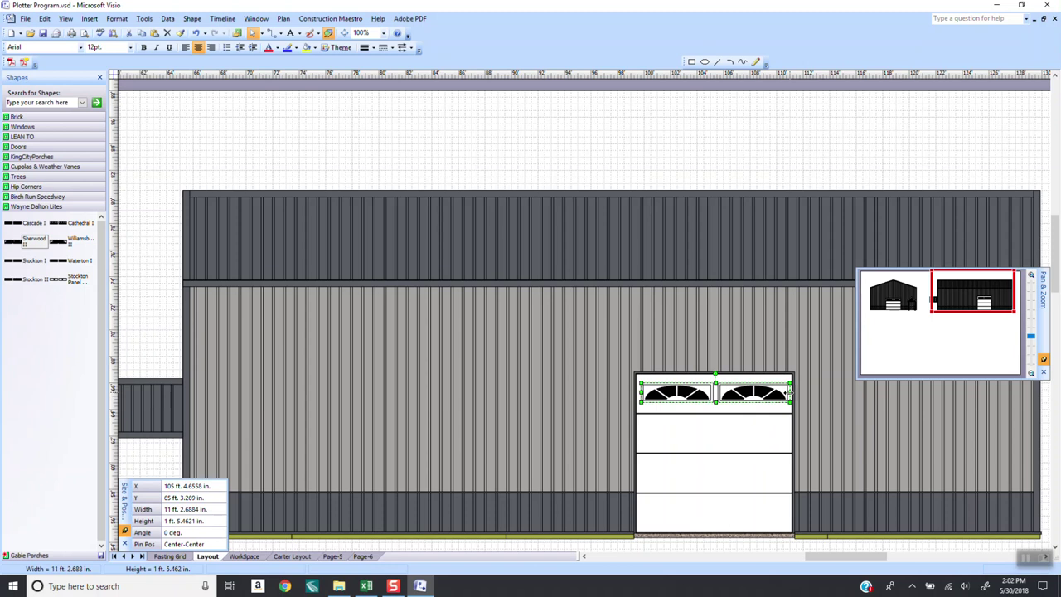
pyautogui.moveTo(715, 403); pyautogui.dragTo(700, 391)
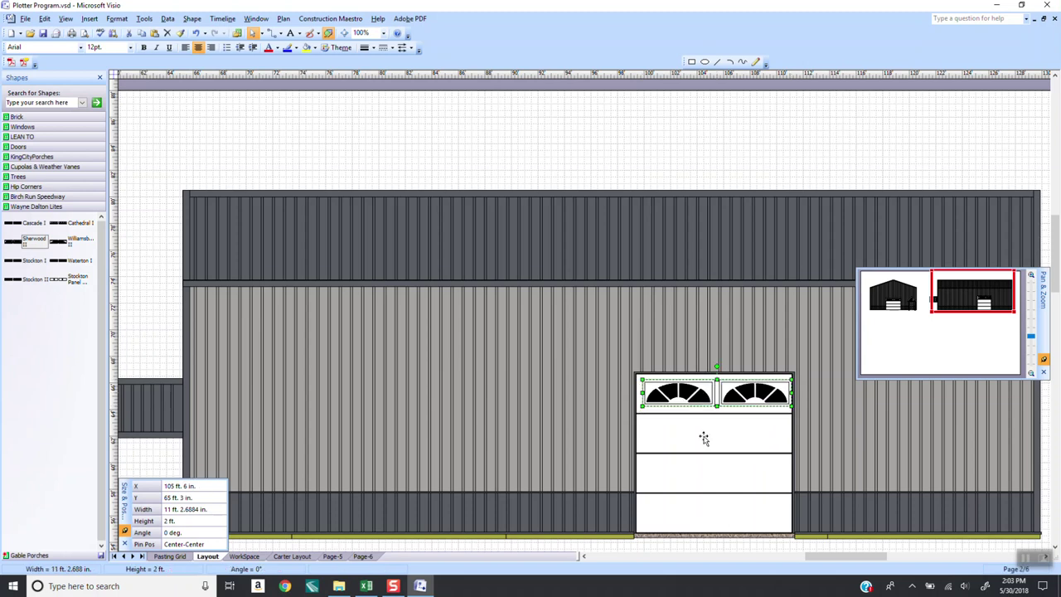
pyautogui.press('Left')
pyautogui.press('Left')
pyautogui.press('Left')
pyautogui.press('Left')
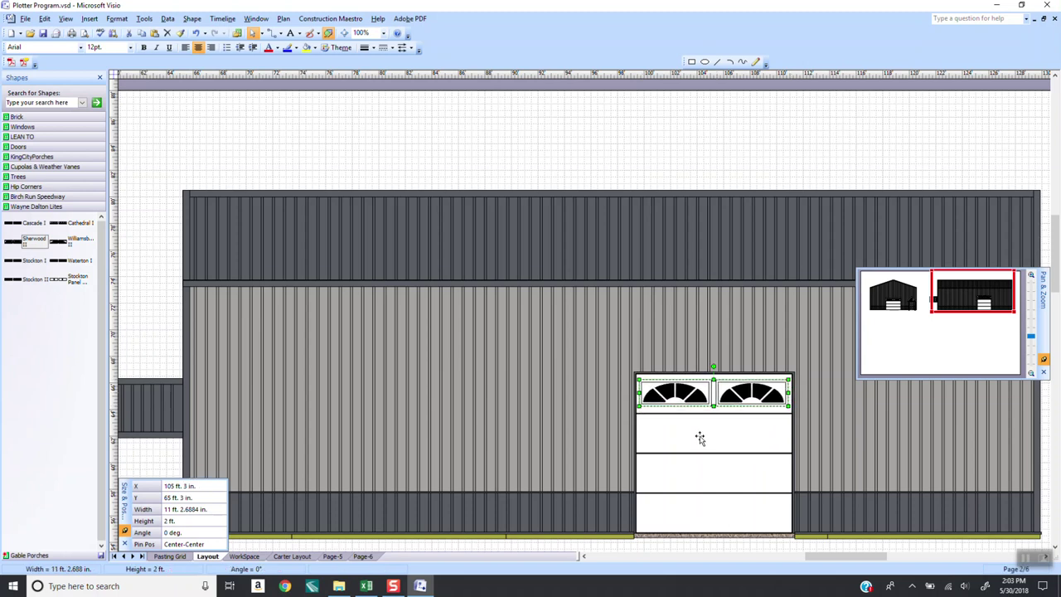
pyautogui.click(683, 449)
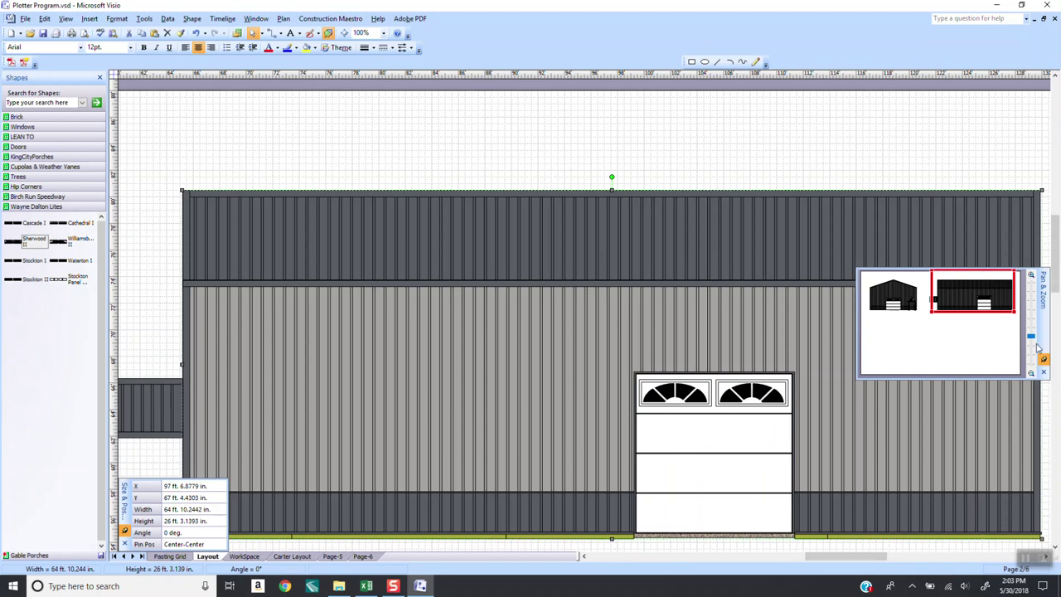
pyautogui.moveTo(1033, 337); pyautogui.dragTo(1030, 370)
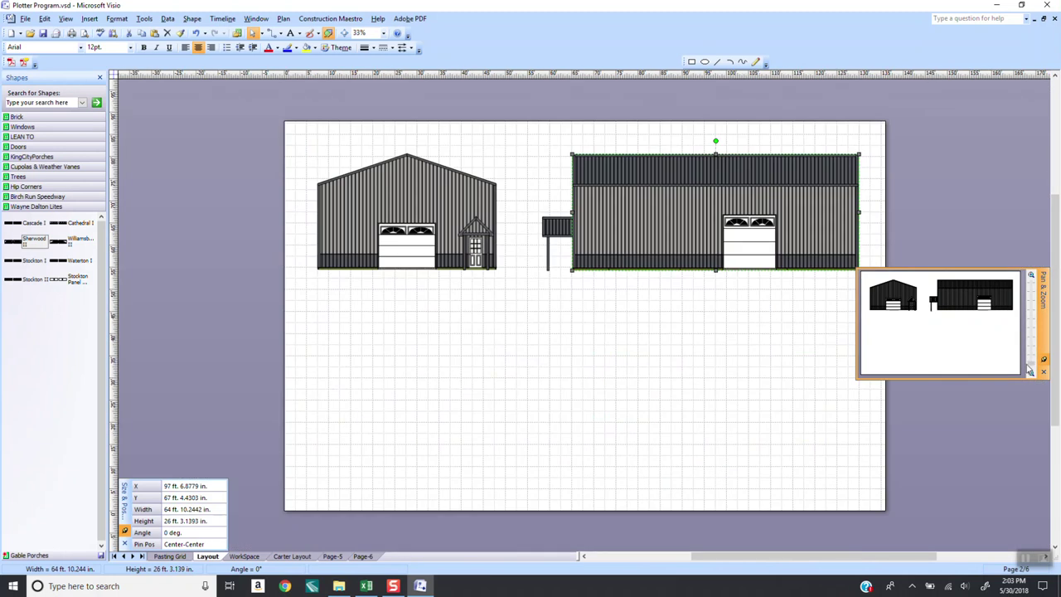
pyautogui.click(758, 373)
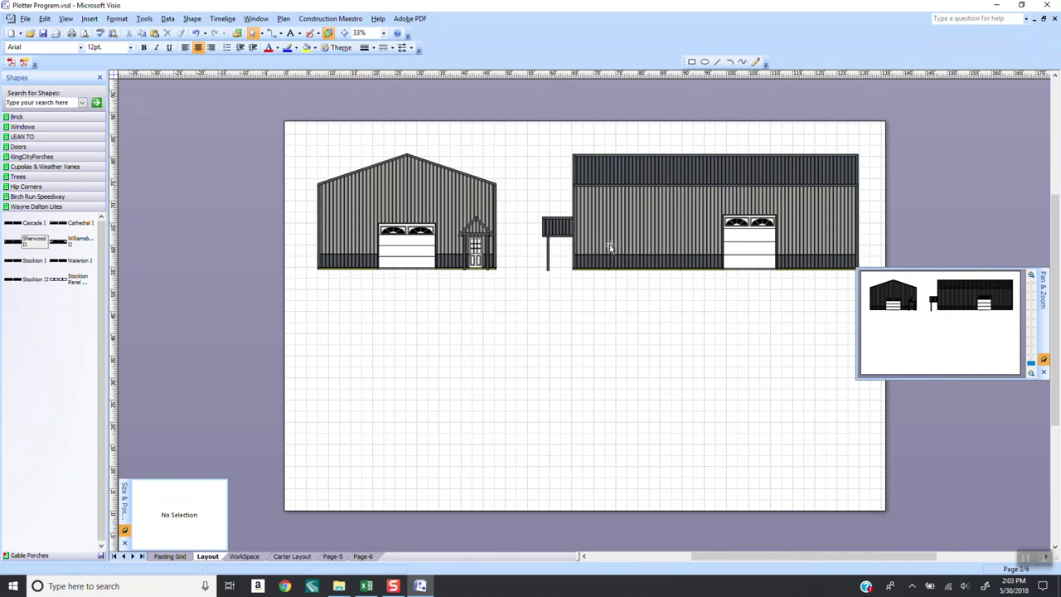
# Step: Switch to Construction Maestro in Excel and copy the North Side-Eave Side 1 elevation to the plotter module
pyautogui.click(366, 586)
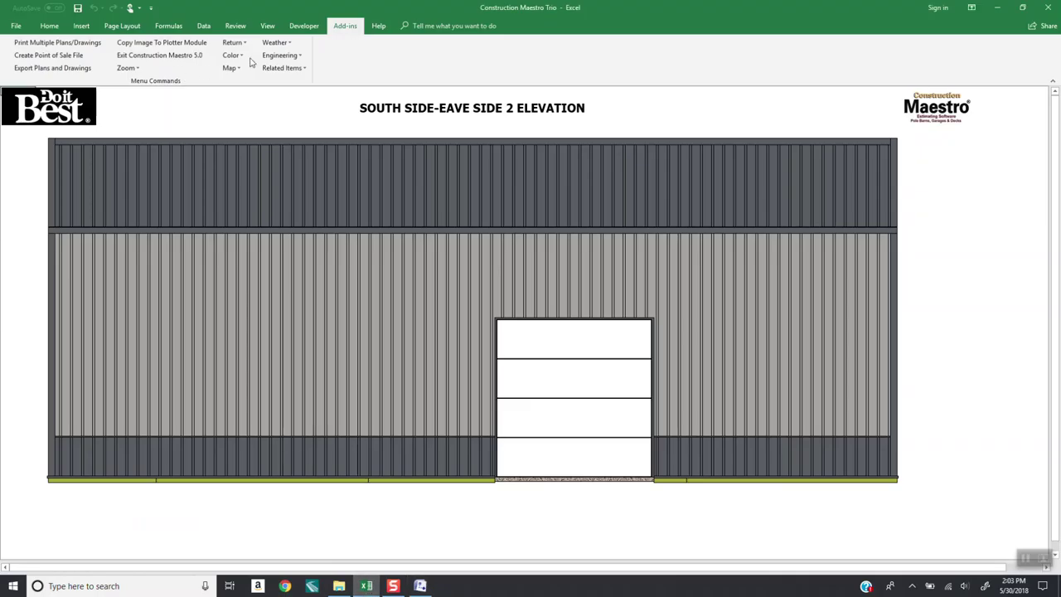
pyautogui.click(282, 68)
pyautogui.click(308, 92)
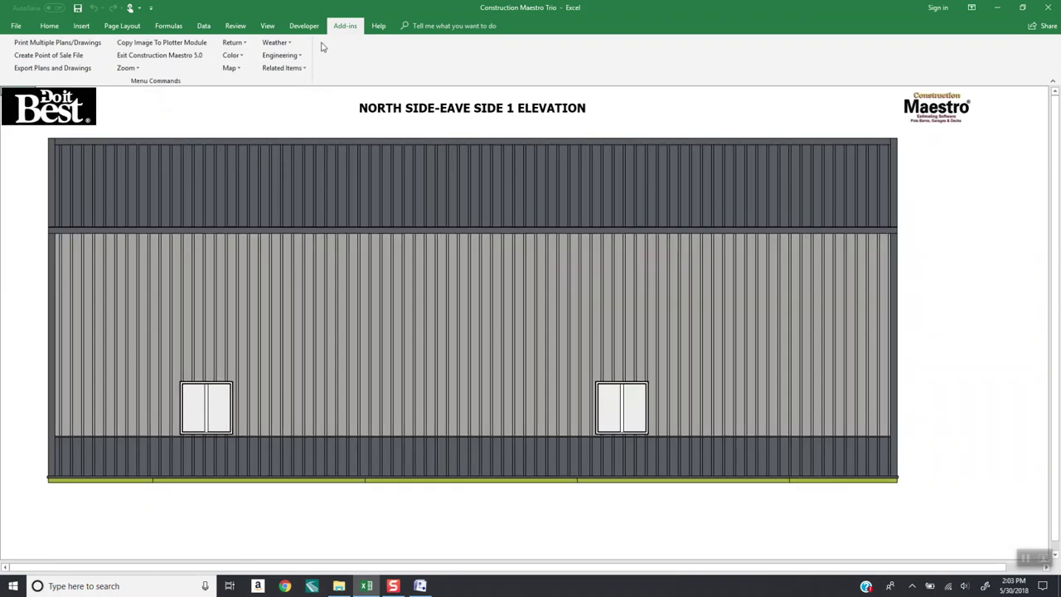
pyautogui.click(162, 43)
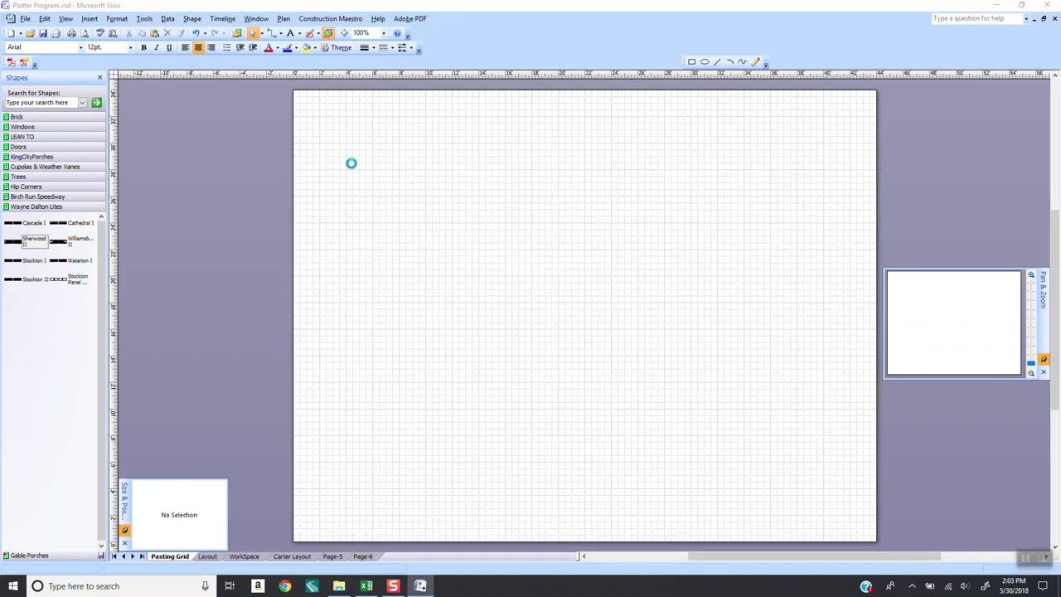
# Step: Scale the imported north eave elevation to 1/4 in = 1 ft and position it below the gable elevation on the Layout page
pyautogui.click(479, 272)
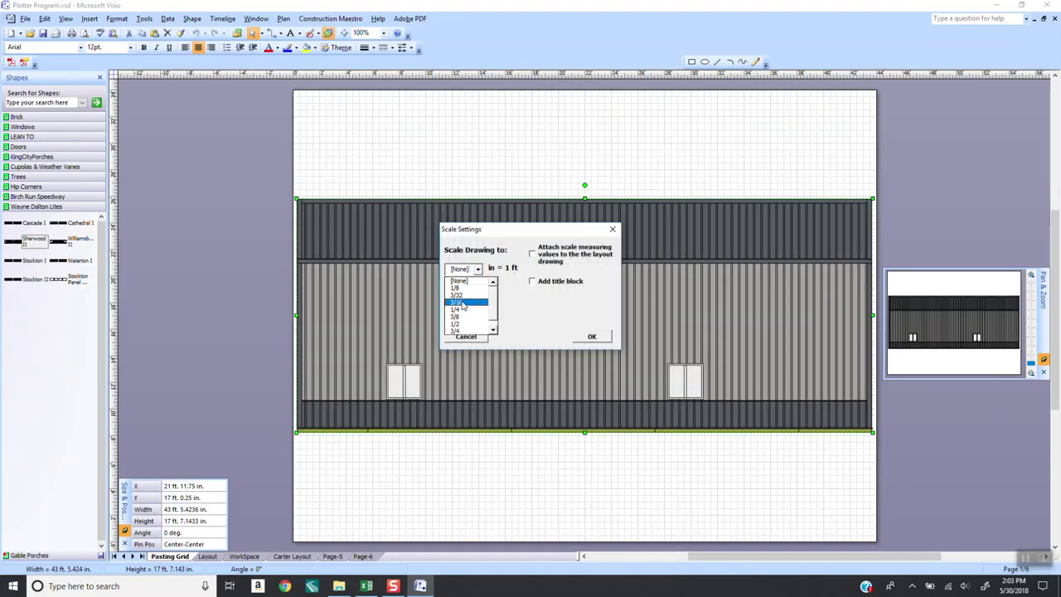
pyautogui.click(460, 315)
pyautogui.click(594, 337)
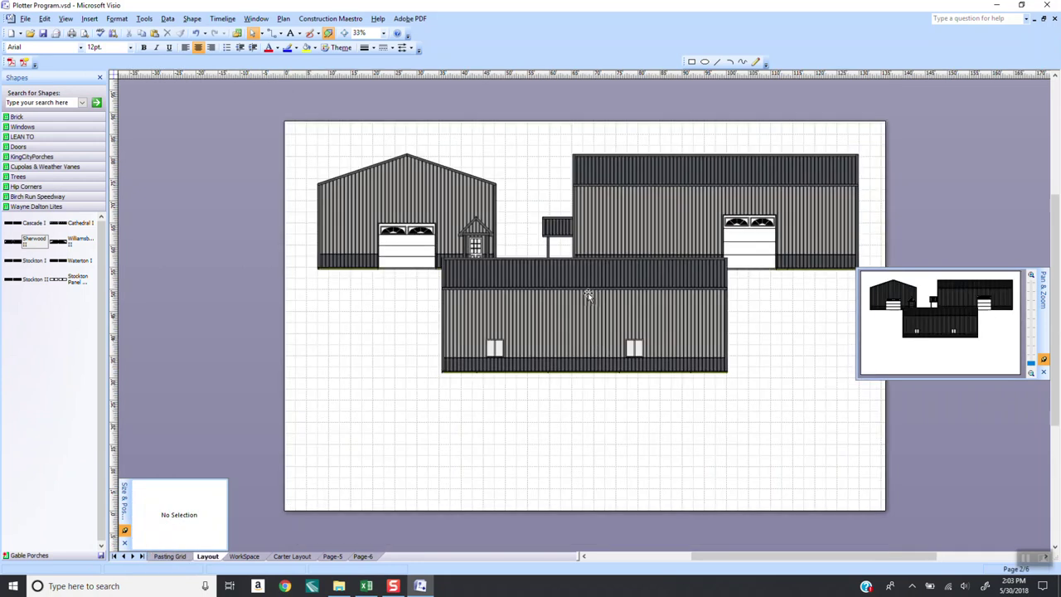
pyautogui.moveTo(511, 338); pyautogui.dragTo(461, 350)
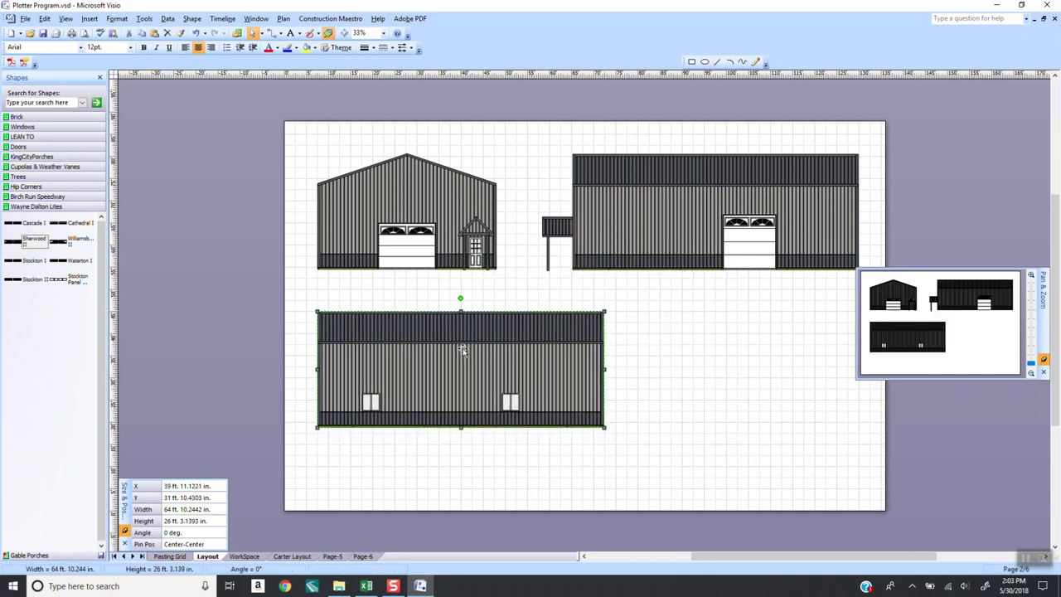
# Step: Place a horizontally flipped copy of the side-view porch just beyond the right end of the north eave elevation
pyautogui.click(560, 226)
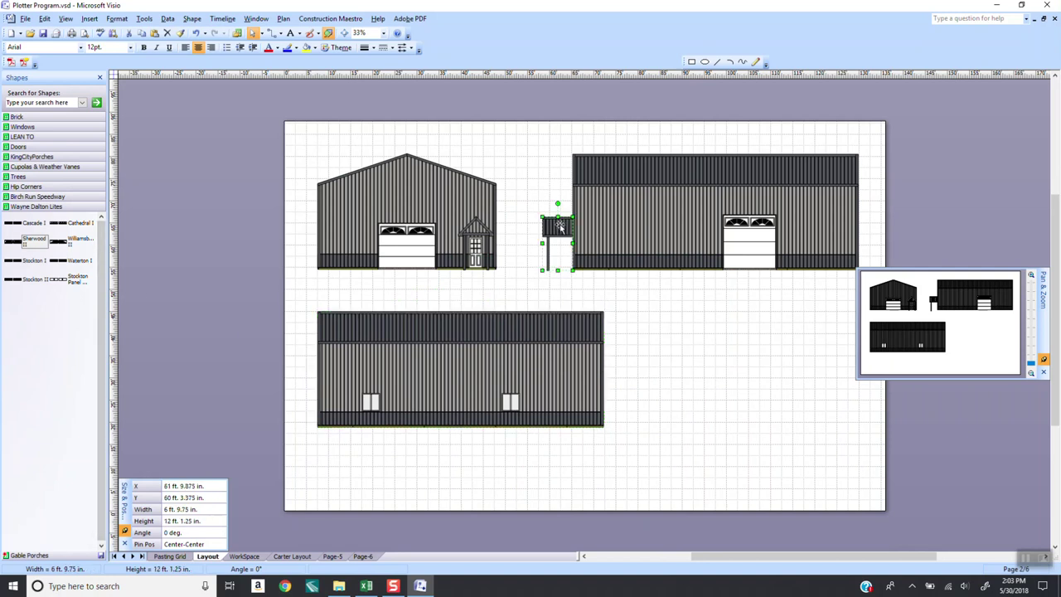
pyautogui.hotkey('ctrl', 'v')
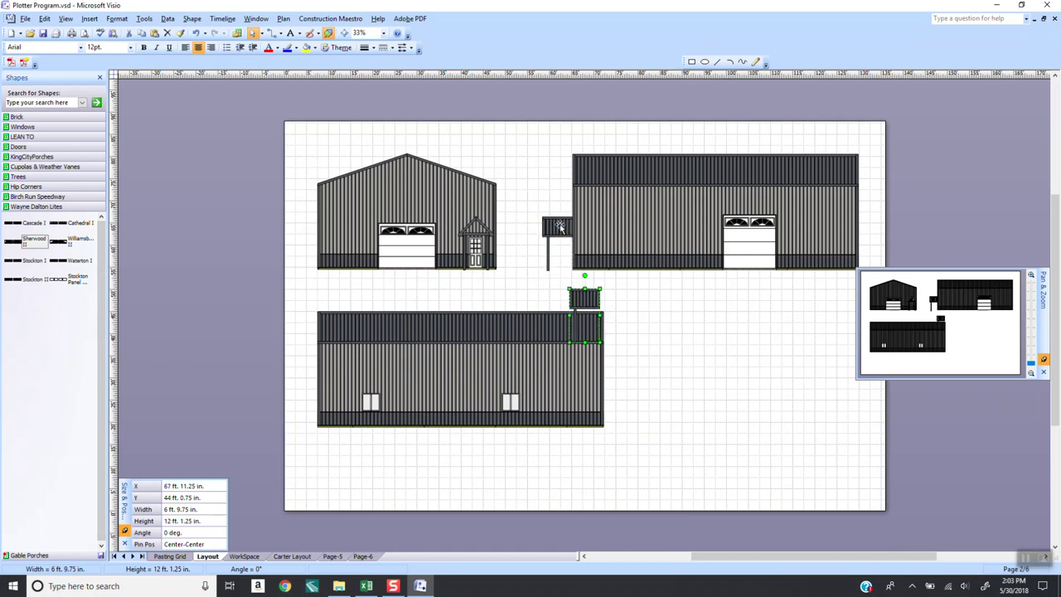
pyautogui.moveTo(584, 298); pyautogui.dragTo(621, 381)
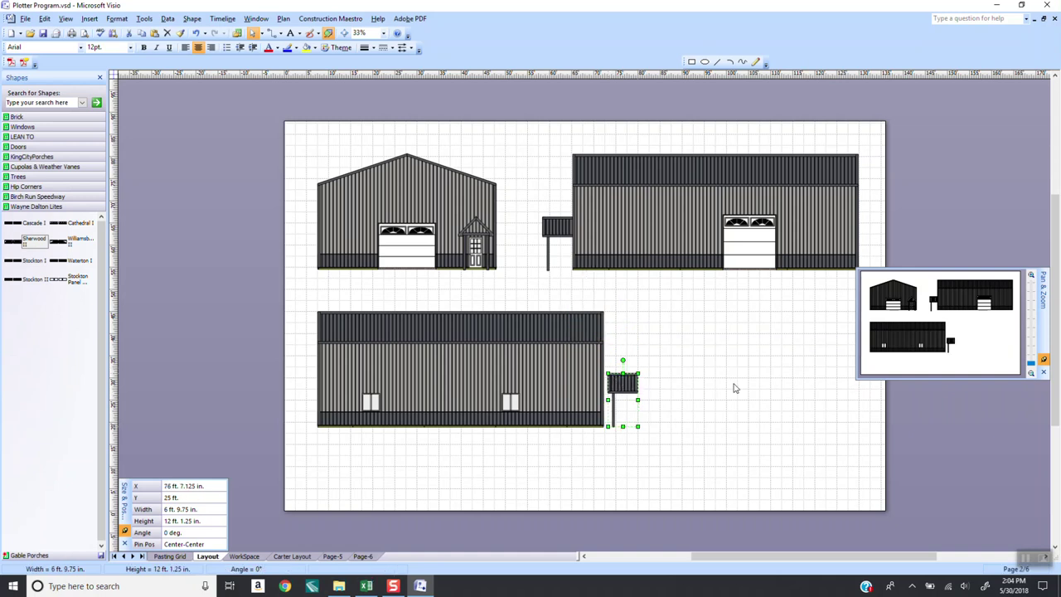
pyautogui.hotkey('ctrl', 'h')
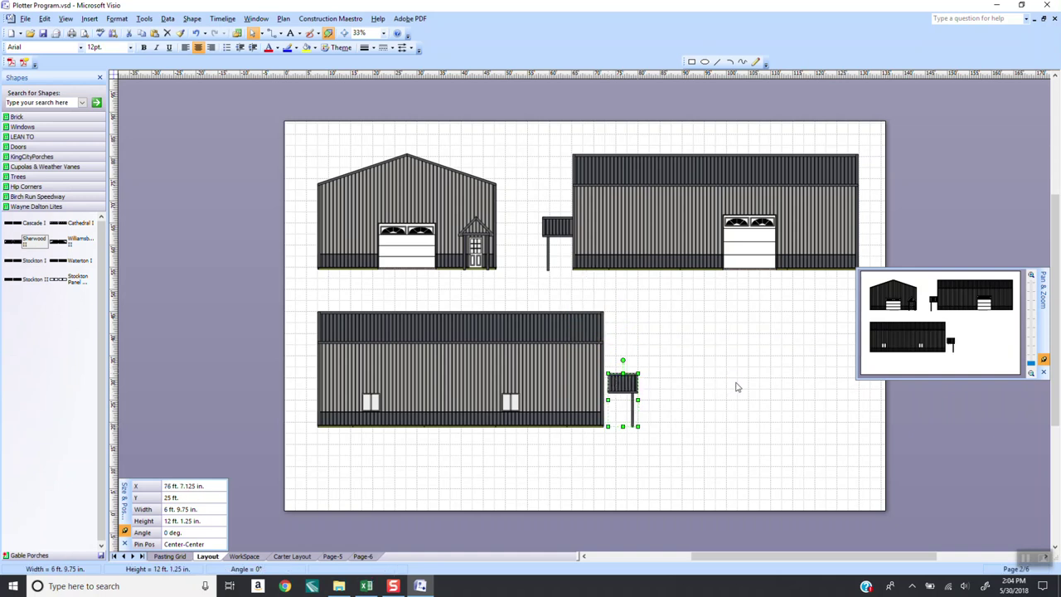
pyautogui.click(691, 395)
pyautogui.click(627, 381)
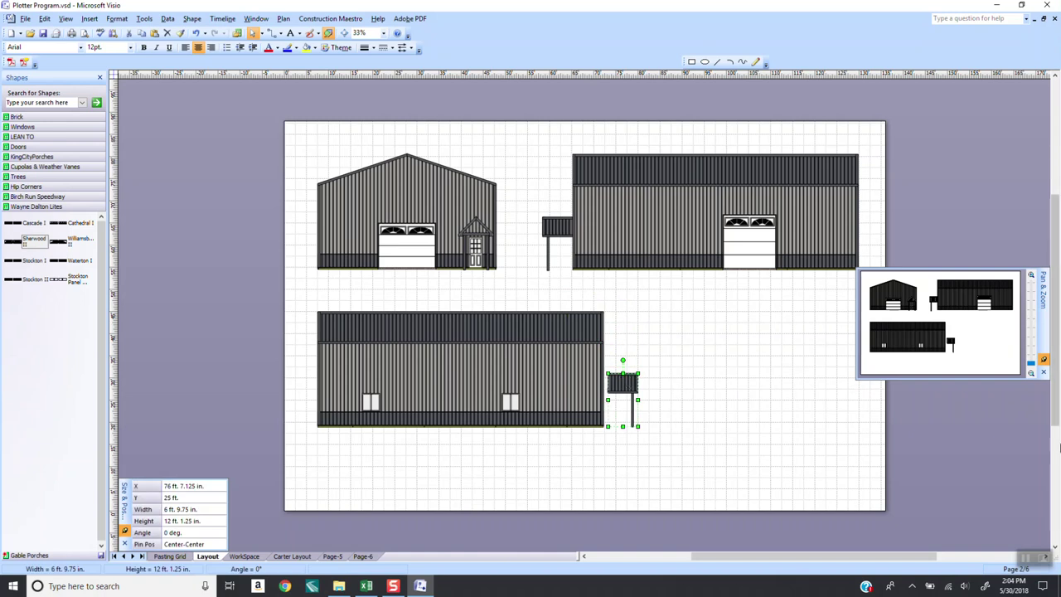
pyautogui.moveTo(1032, 366); pyautogui.dragTo(1033, 337)
pyautogui.moveTo(966, 325); pyautogui.dragTo(968, 341)
pyautogui.click(803, 460)
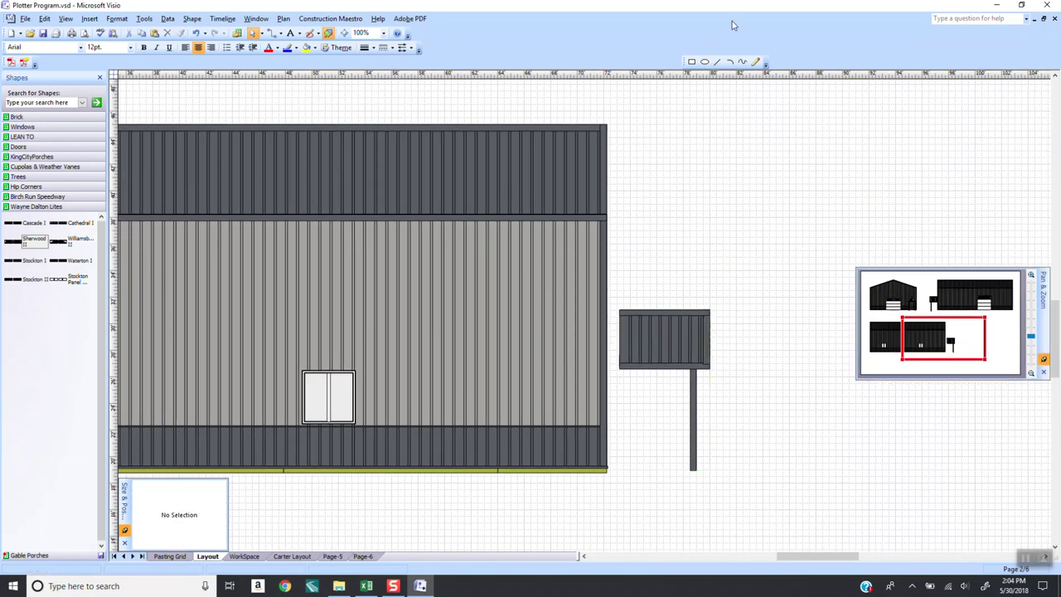
# Step: Draw a guide rectangle beneath the north eave elevation's right end and the porch post, with its upper edge at the building's base
pyautogui.click(691, 62)
pyautogui.moveTo(512, 478); pyautogui.dragTo(796, 526)
pyautogui.press('Up')
pyautogui.press('Up')
pyautogui.click(741, 362)
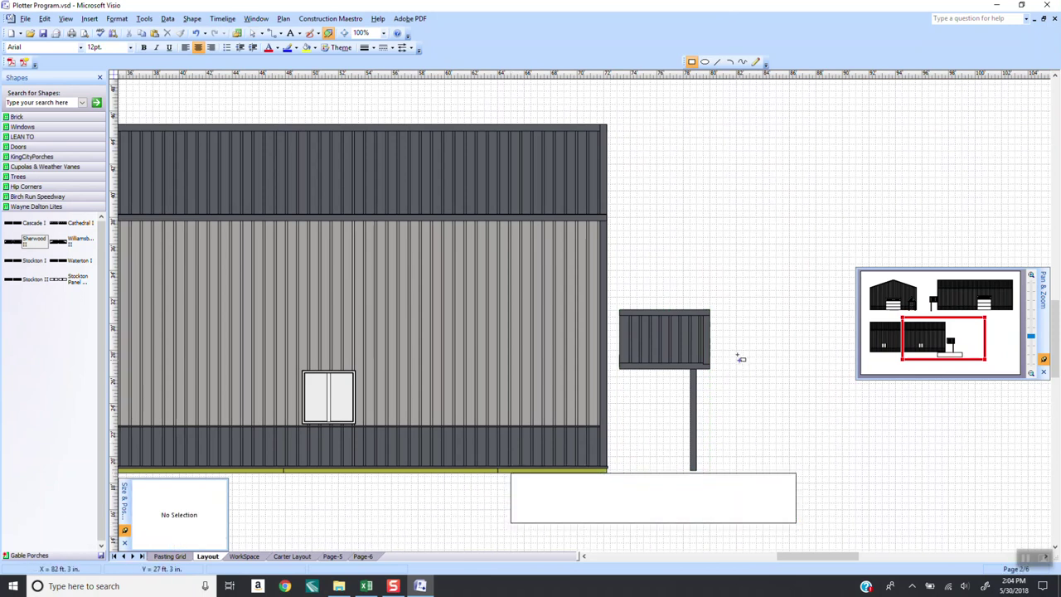
# Step: Move the side-view porch against the elevation's right end wall and down onto the guide rectangle, and delete the rectangle
pyautogui.click(680, 339)
pyautogui.press('Left')
pyautogui.press('Left')
pyautogui.press('Left')
pyautogui.press('Left')
pyautogui.press('Left')
pyautogui.press('Left')
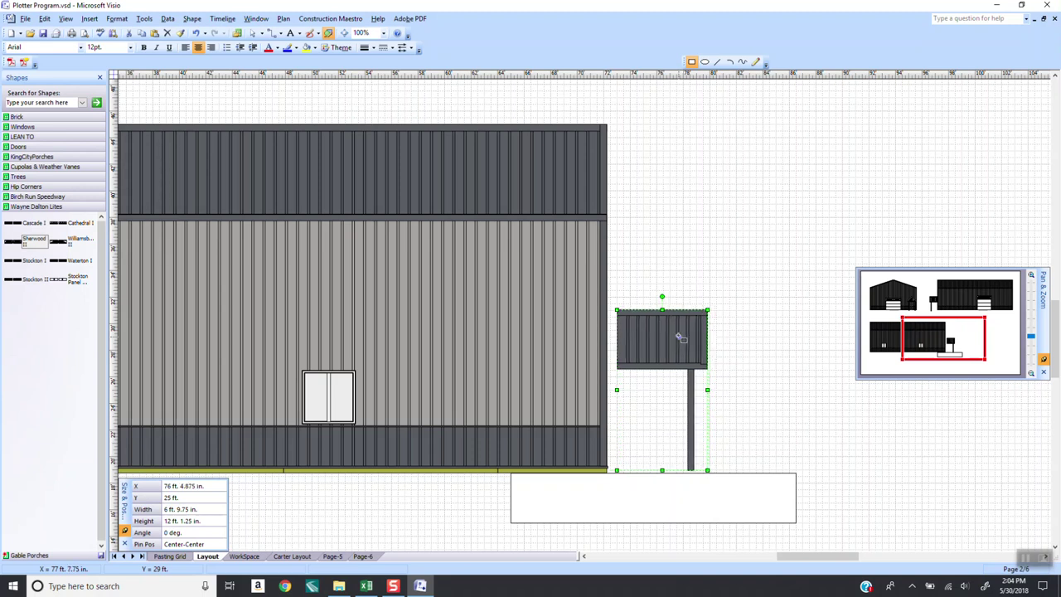
pyautogui.press('Left')
pyautogui.press('Left')
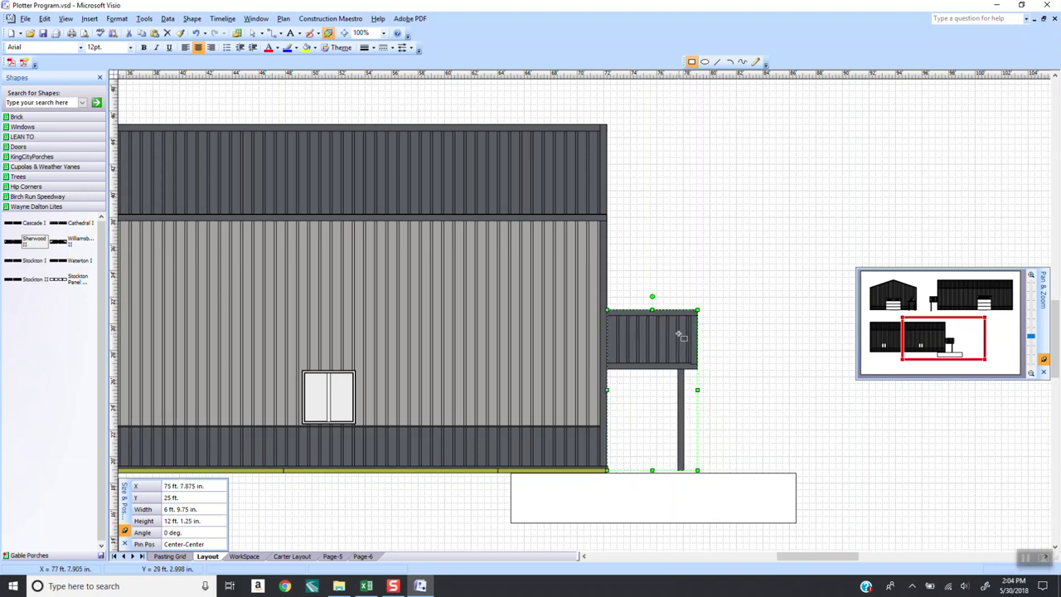
pyautogui.press('Down')
pyautogui.press('Down')
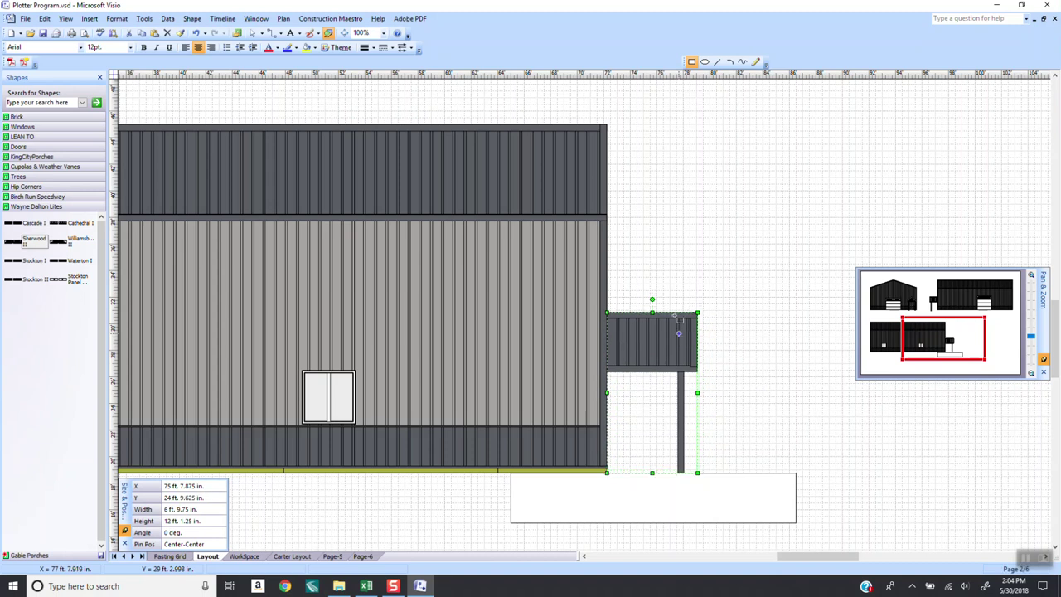
pyautogui.click(755, 501)
pyautogui.press('Delete')
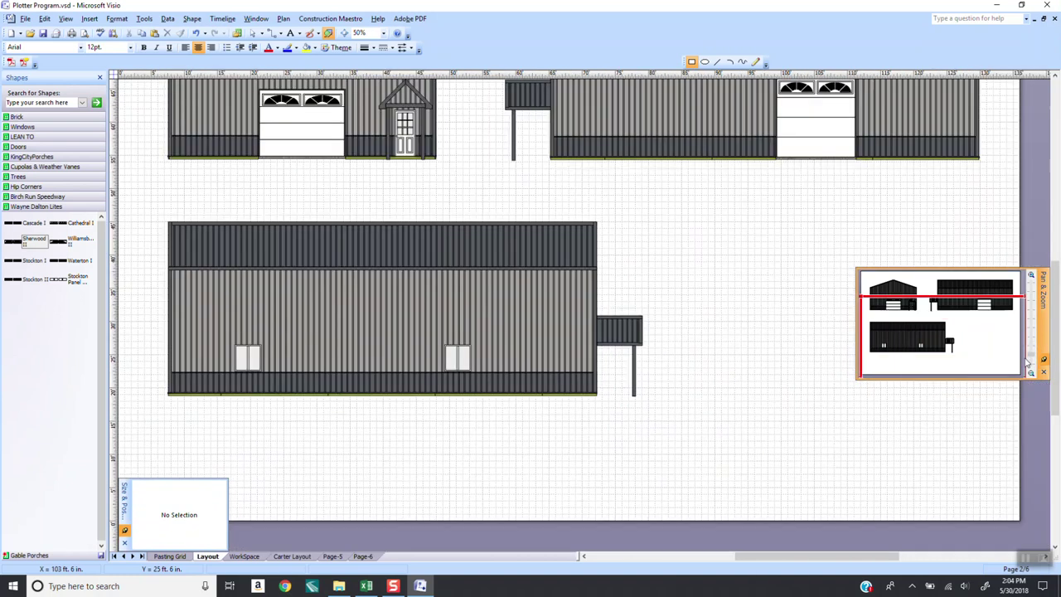
# Step: Cover both sliding windows on the north eave elevation with 4040w/Grill shapes from the Windows stencil
pyautogui.moveTo(1032, 338); pyautogui.dragTo(1028, 370)
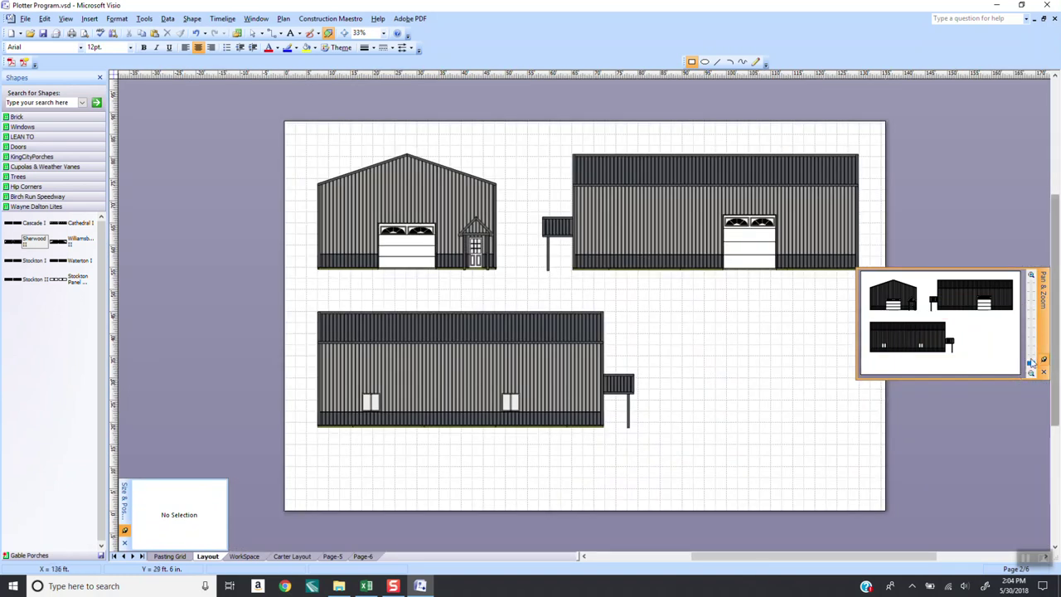
pyautogui.moveTo(1031, 363); pyautogui.dragTo(1040, 338)
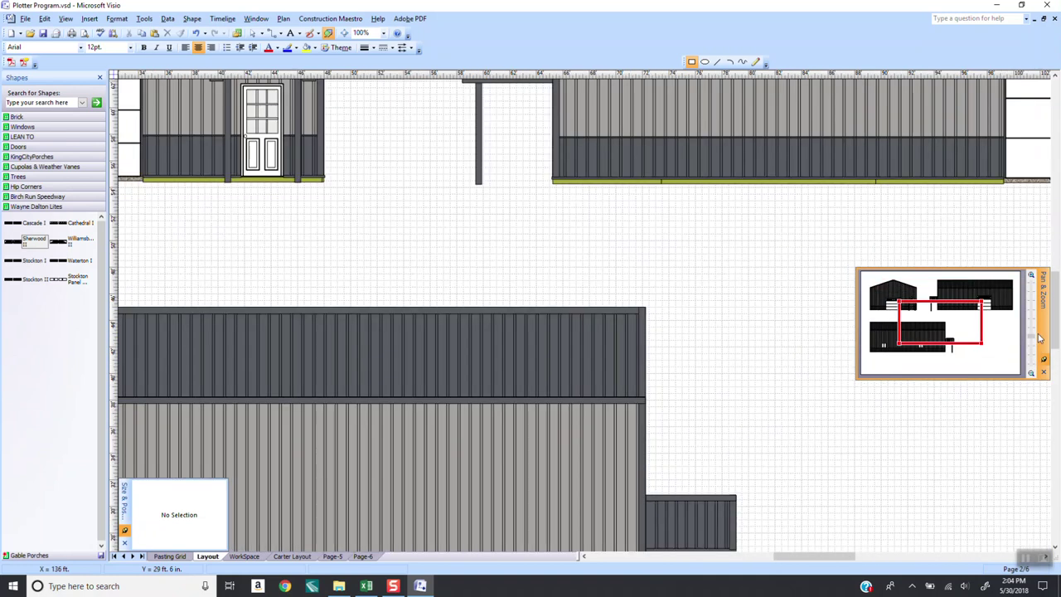
pyautogui.moveTo(919, 313); pyautogui.dragTo(879, 338)
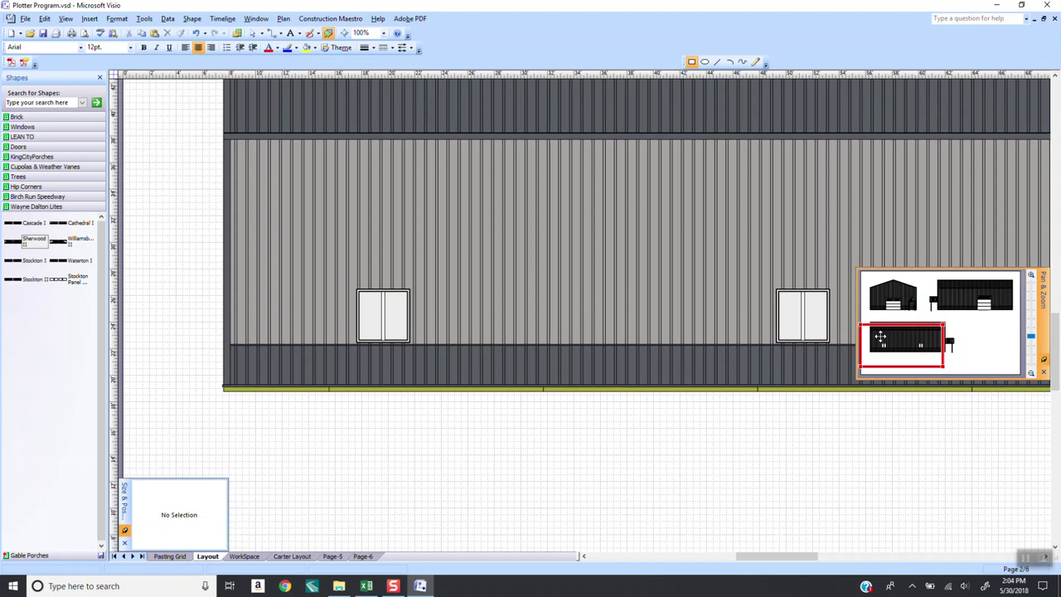
pyautogui.click(53, 130)
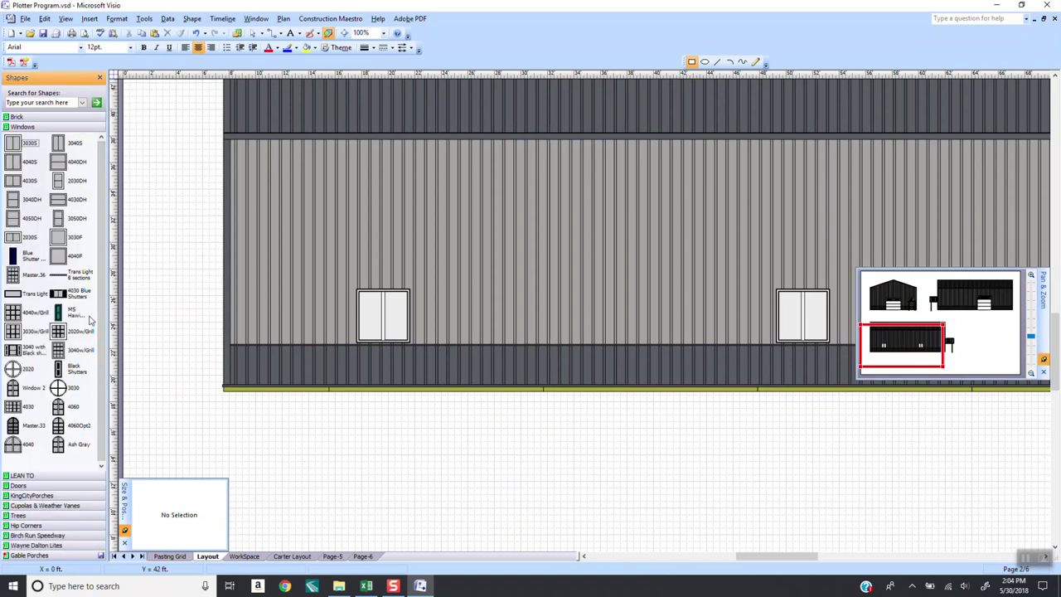
pyautogui.moveTo(58, 298); pyautogui.dragTo(13, 288)
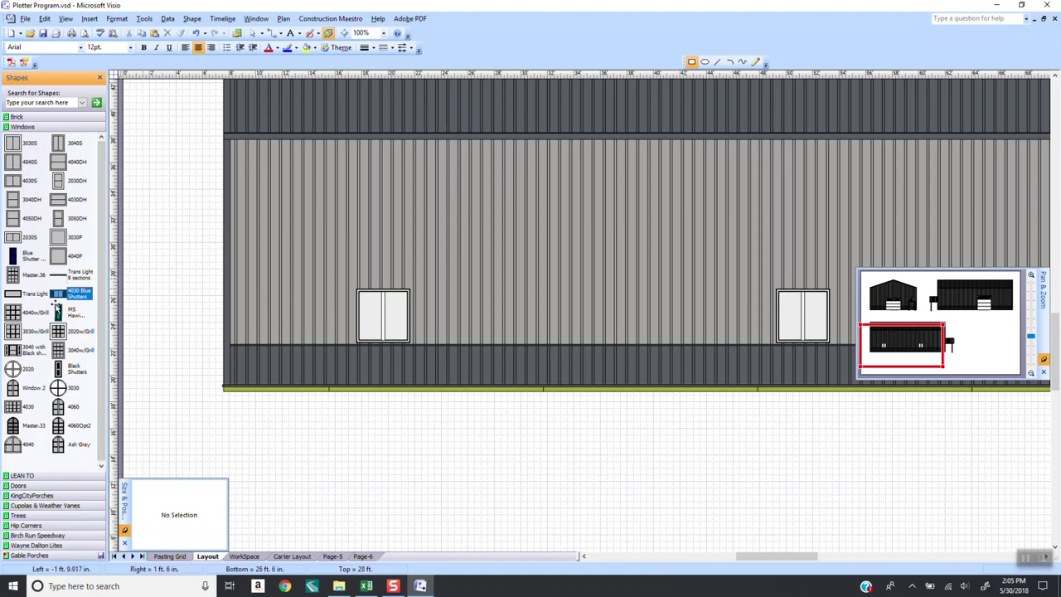
pyautogui.moveTo(12, 314); pyautogui.dragTo(383, 317)
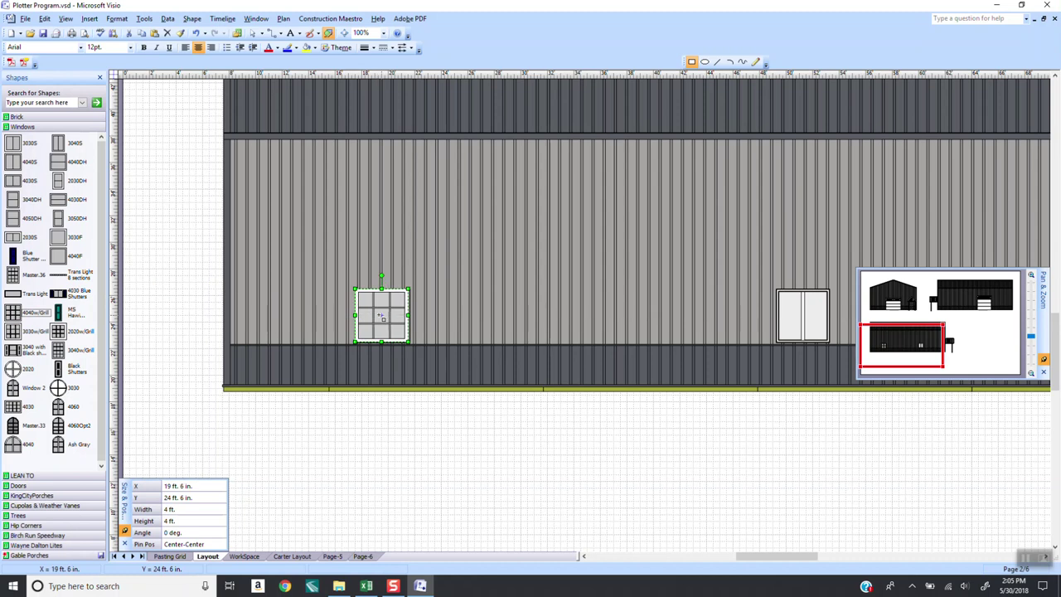
pyautogui.moveTo(380, 315); pyautogui.dragTo(377, 315)
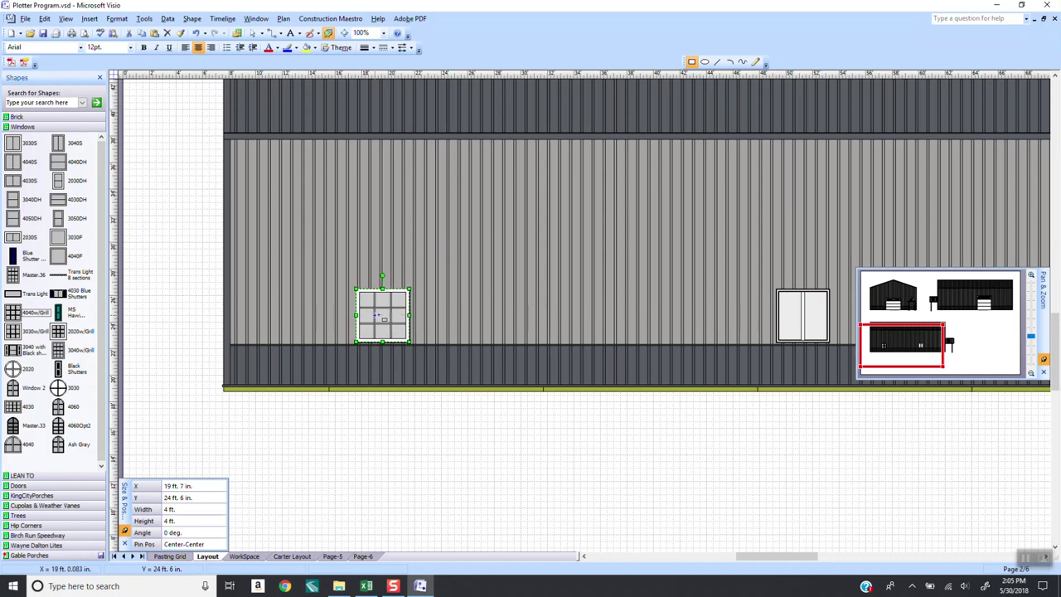
pyautogui.moveTo(14, 313); pyautogui.dragTo(806, 322)
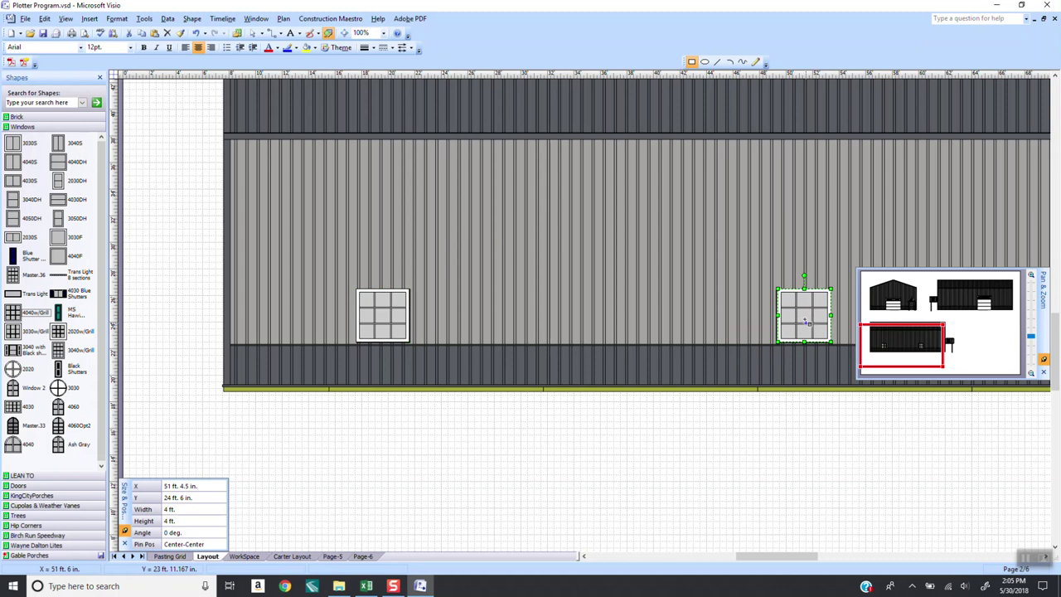
pyautogui.click(806, 430)
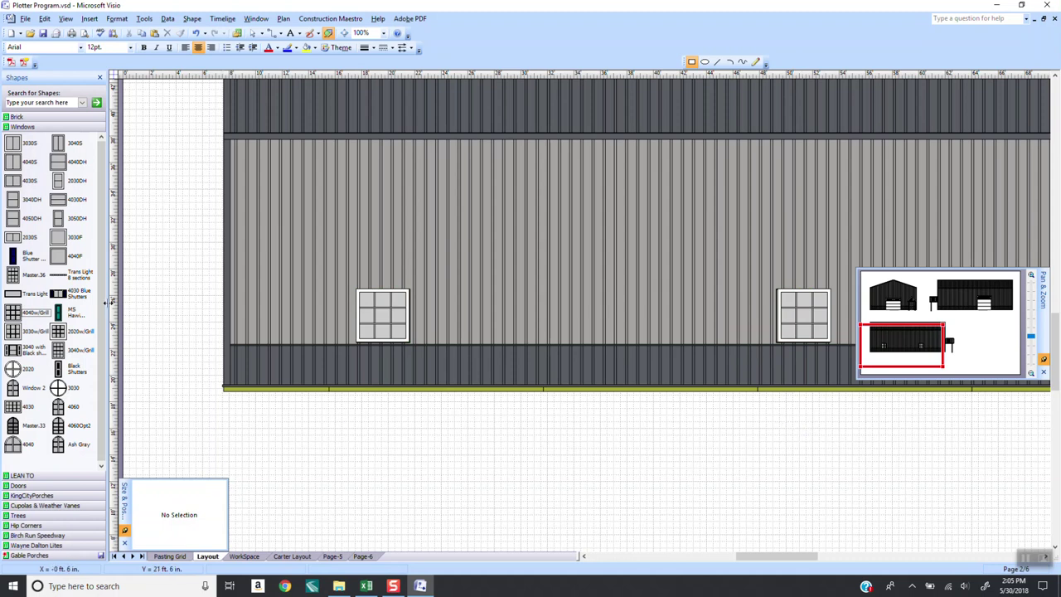
# Step: Place an MS Hawi... shutter from the Windows stencil on each side of the left grille window
pyautogui.moveTo(56, 322); pyautogui.dragTo(310, 322)
pyautogui.moveTo(334, 316); pyautogui.dragTo(345, 315)
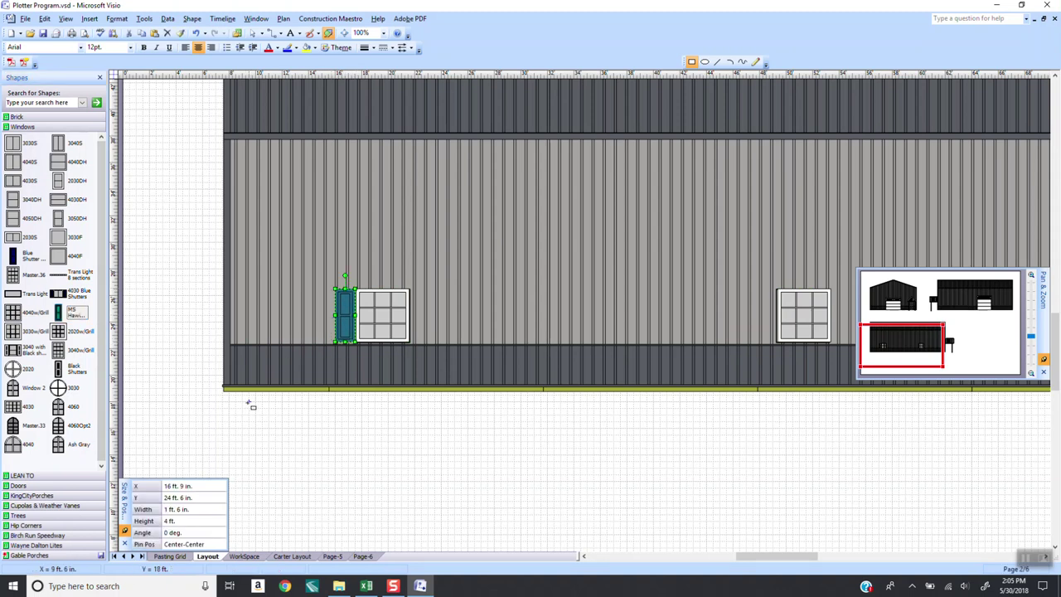
pyautogui.moveTo(60, 320); pyautogui.dragTo(422, 320)
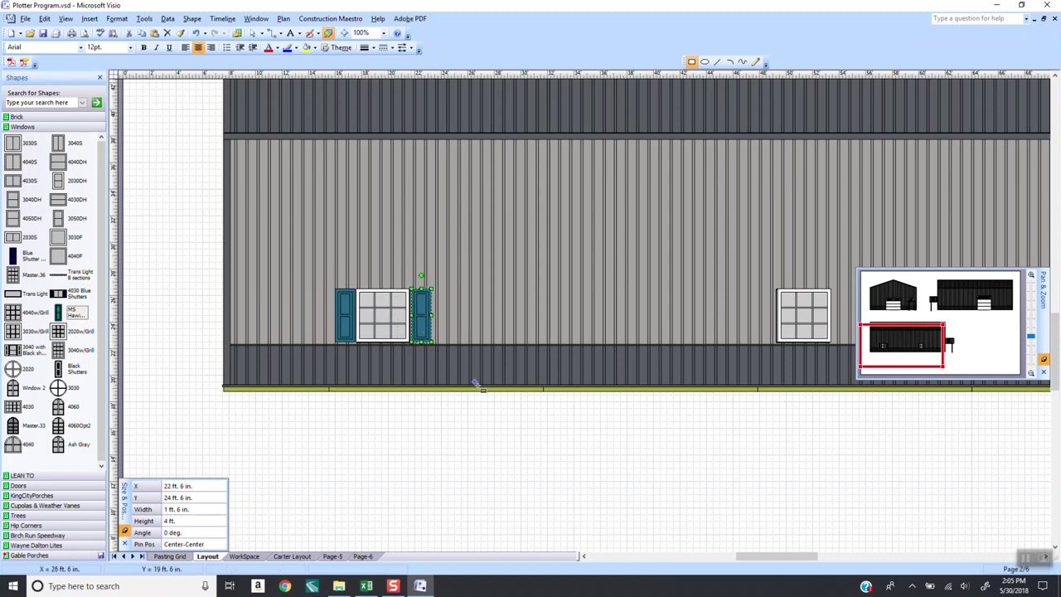
pyautogui.click(355, 480)
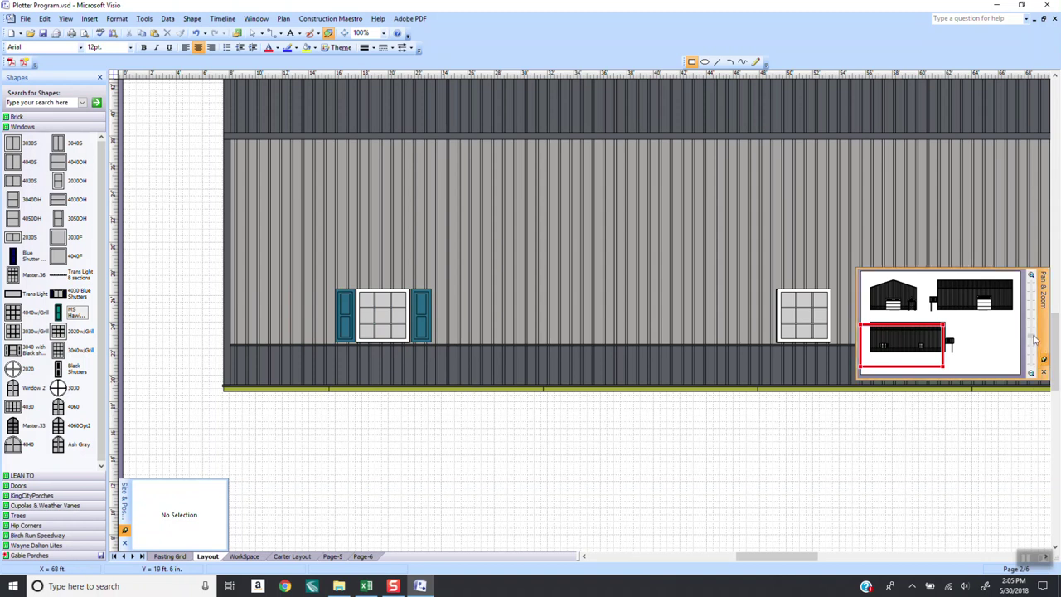
# Step: Nudge the two shutters tight against the left window, to X 22 ft 5.3333 in and X 16 ft 9.3333 in
pyautogui.moveTo(1032, 336); pyautogui.dragTo(1032, 329)
pyautogui.moveTo(908, 345); pyautogui.dragTo(885, 342)
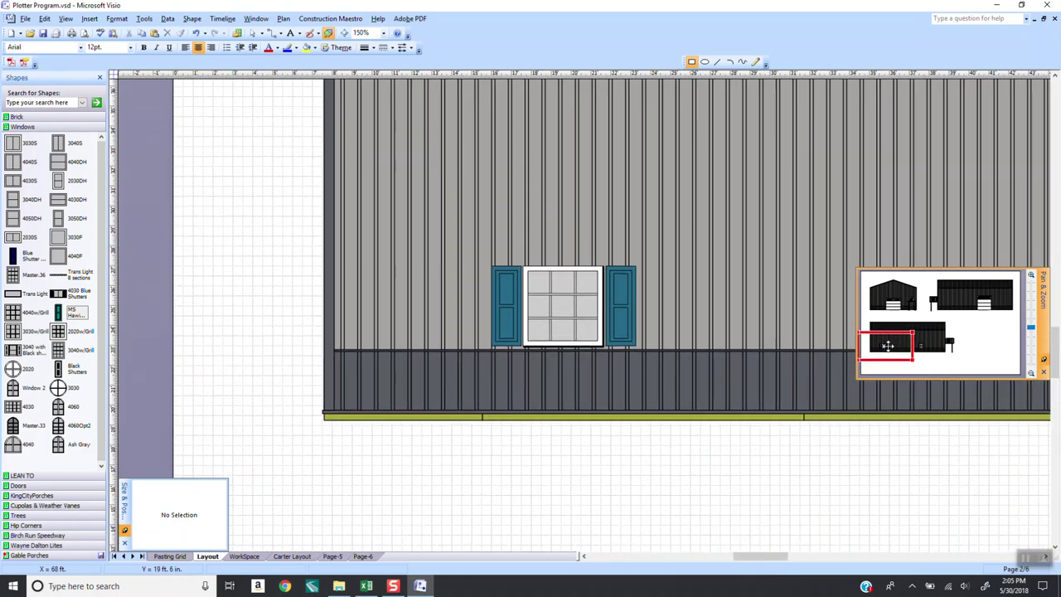
pyautogui.click(618, 320)
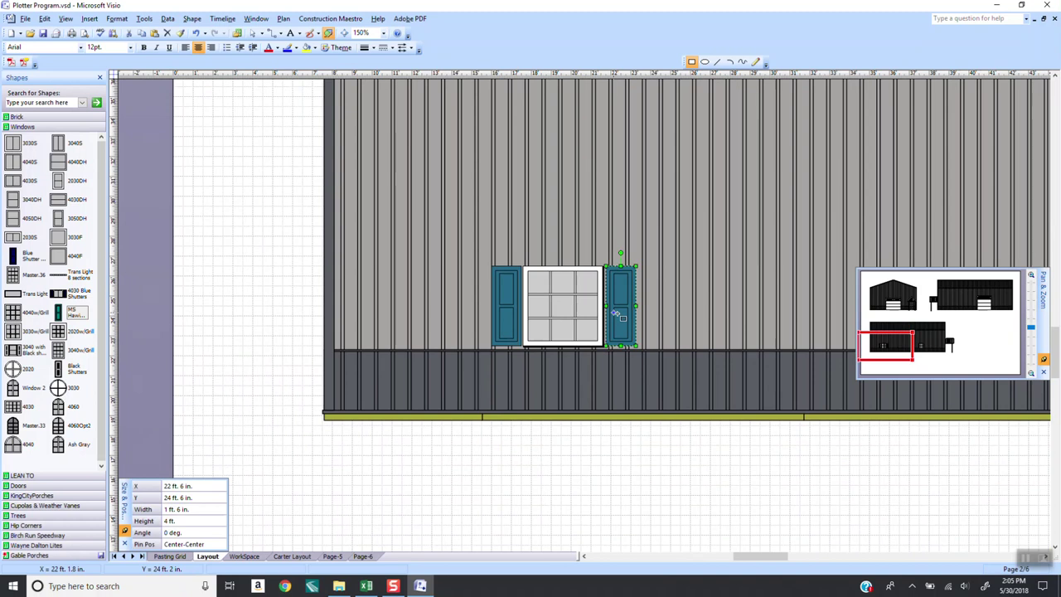
pyautogui.moveTo(618, 317); pyautogui.dragTo(617, 317)
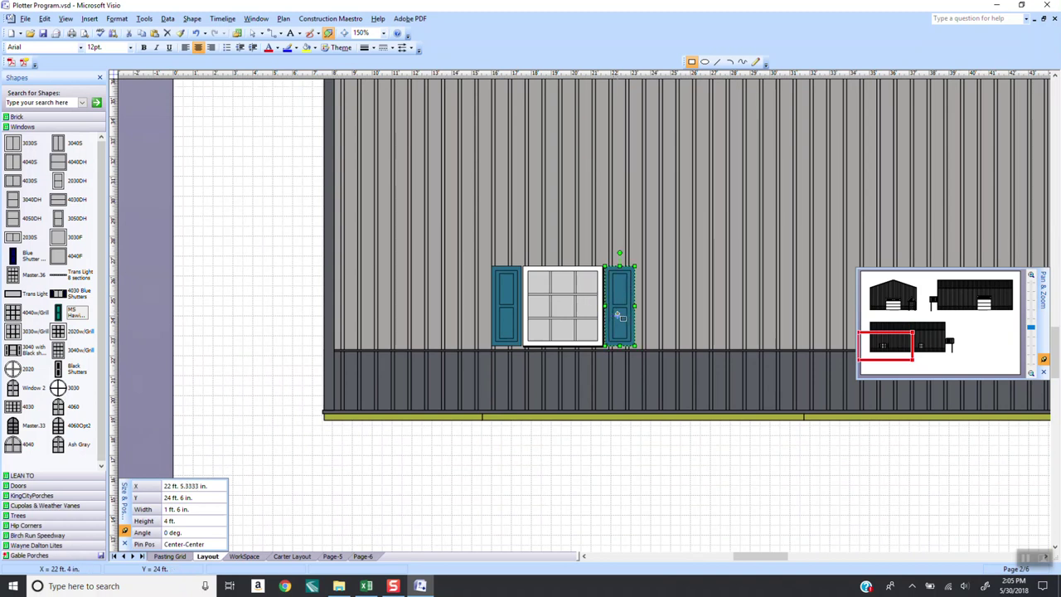
pyautogui.click(587, 445)
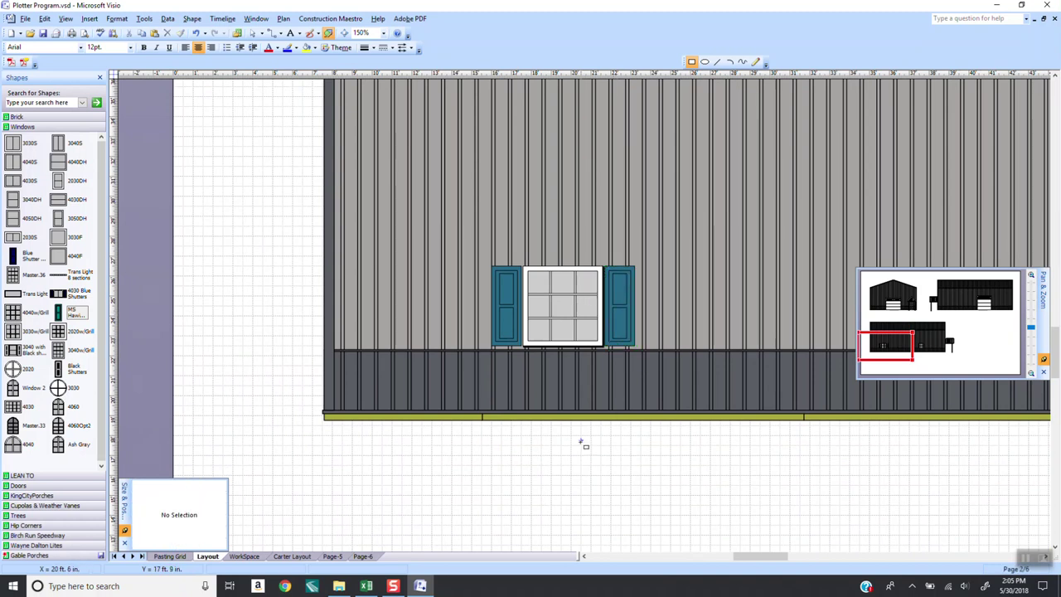
pyautogui.click(510, 275)
pyautogui.moveTo(510, 273); pyautogui.dragTo(511, 274)
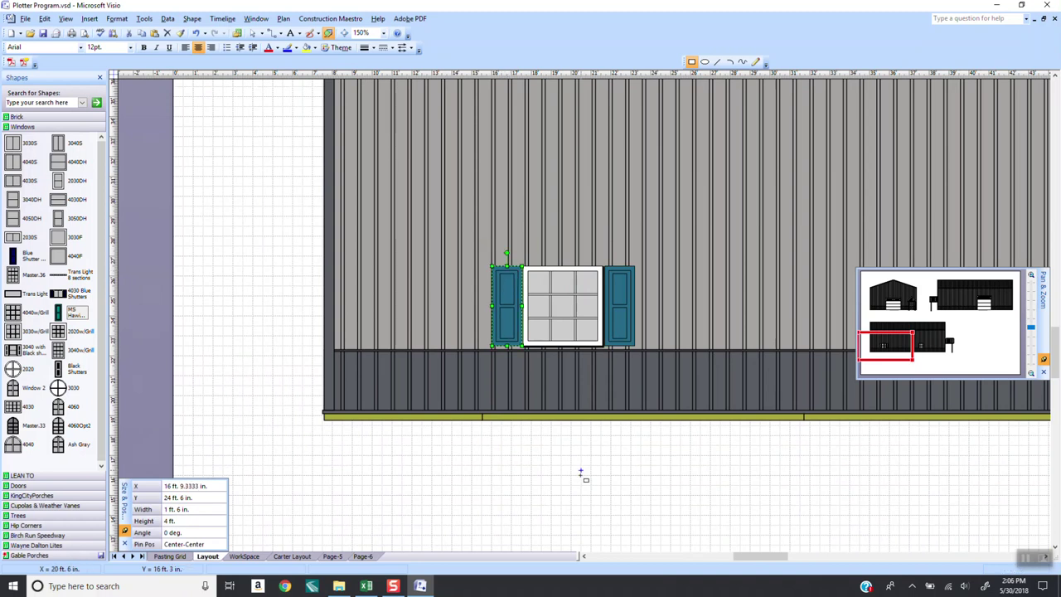
pyautogui.click(663, 461)
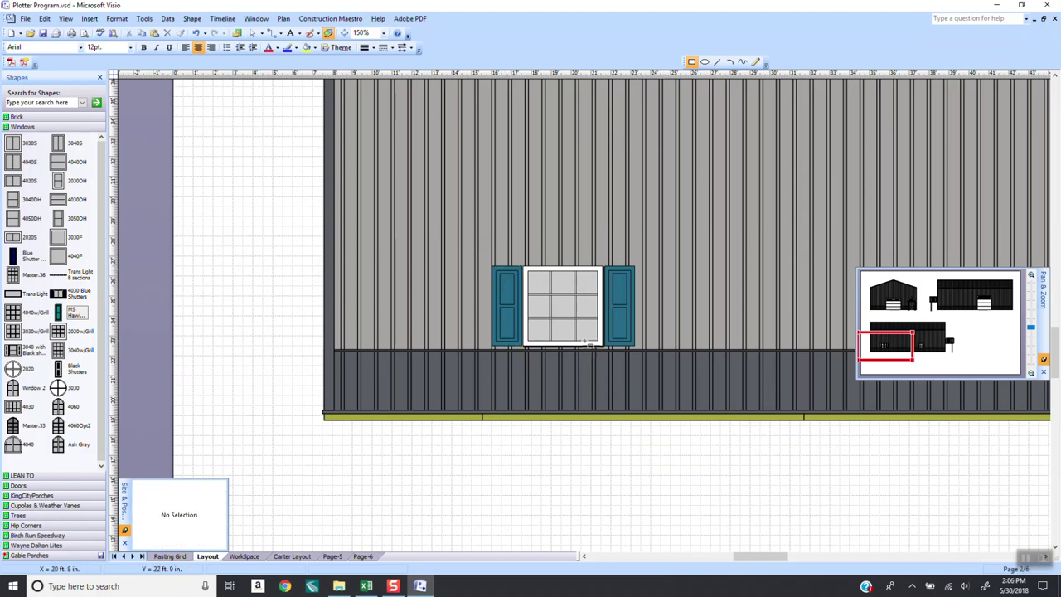
# Step: Move the left grille window together with both shutters to the blank area below the north eave elevation
pyautogui.click(511, 295)
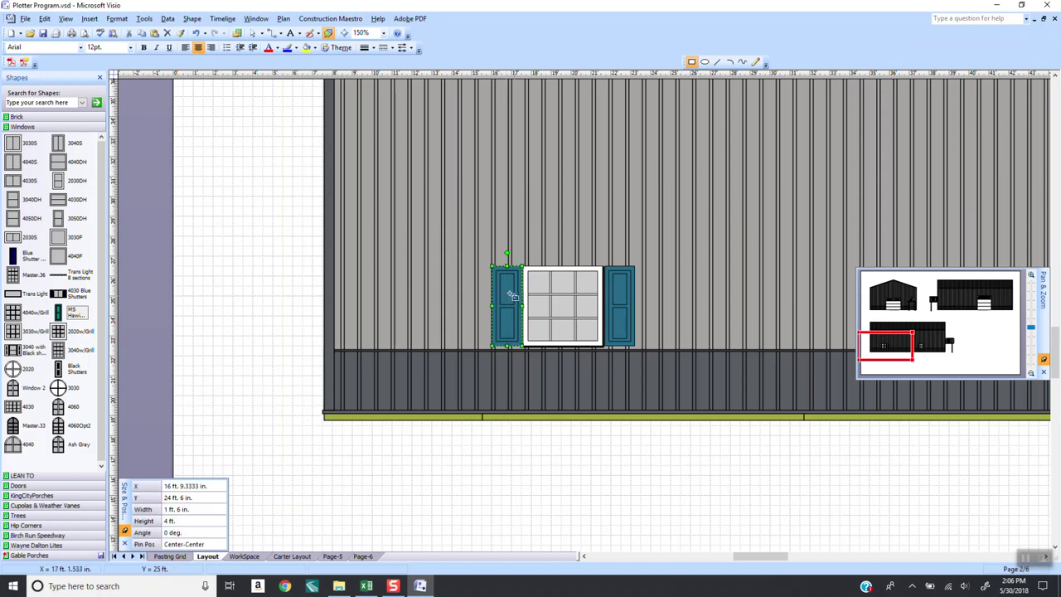
pyautogui.keyDown('shift'); pyautogui.click(569, 300); pyautogui.keyUp('shift')
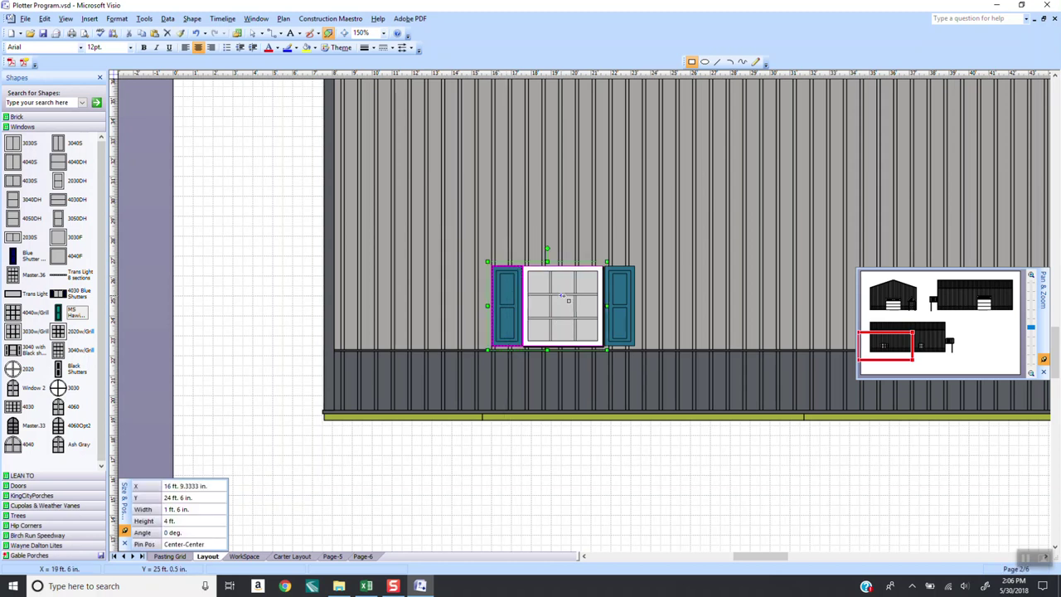
pyautogui.keyDown('shift'); pyautogui.click(631, 297); pyautogui.keyUp('shift')
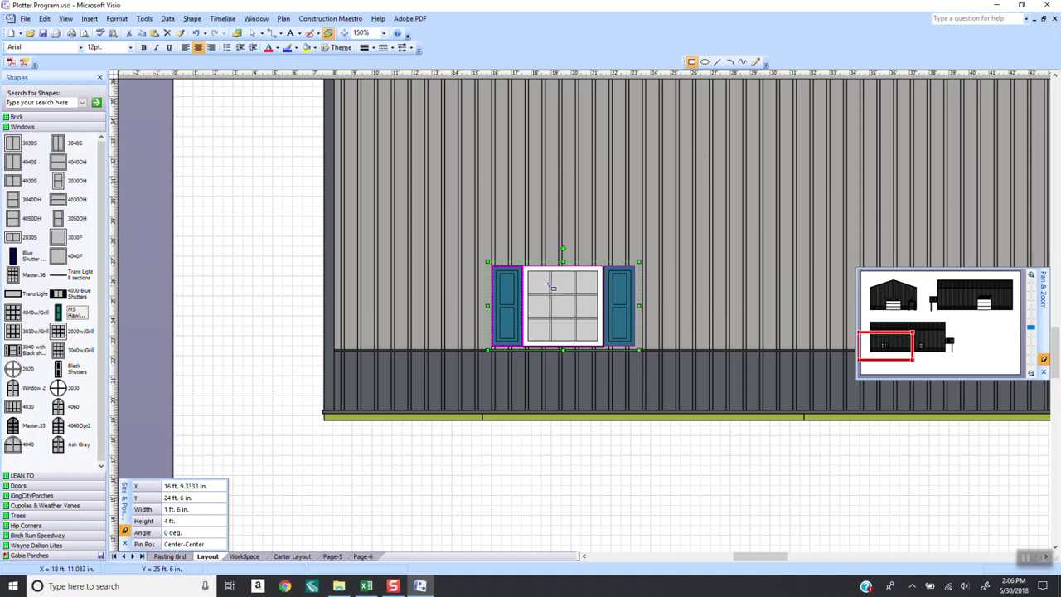
pyautogui.click(254, 35)
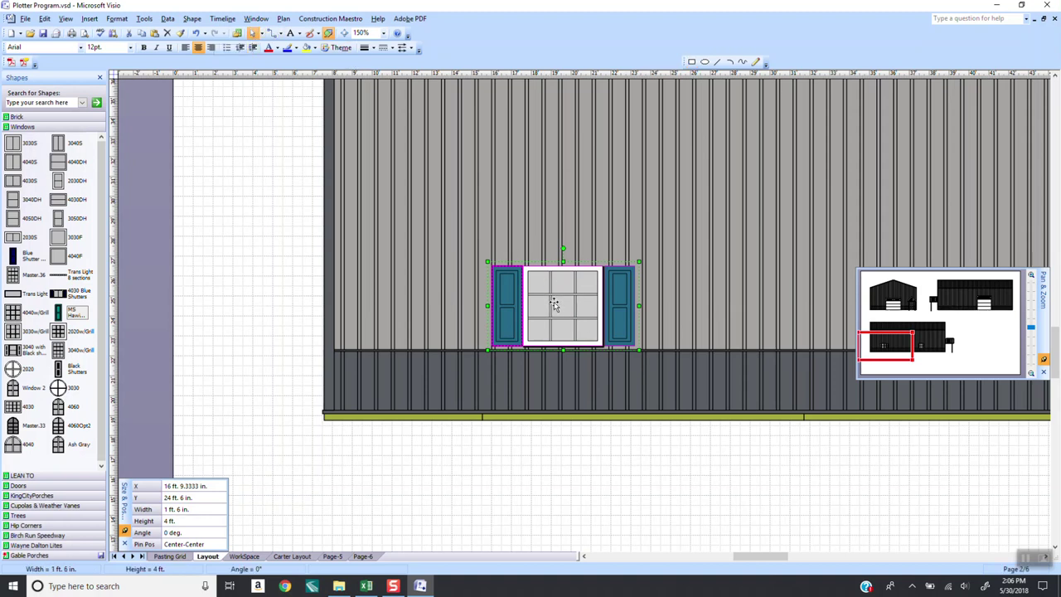
pyautogui.moveTo(556, 306); pyautogui.dragTo(468, 492)
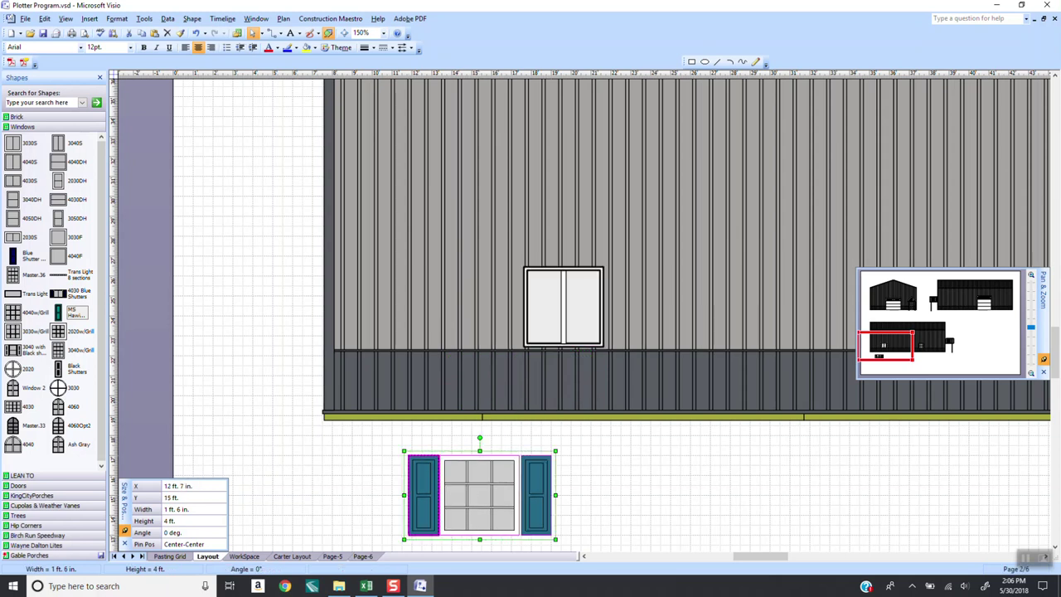
pyautogui.click(845, 518)
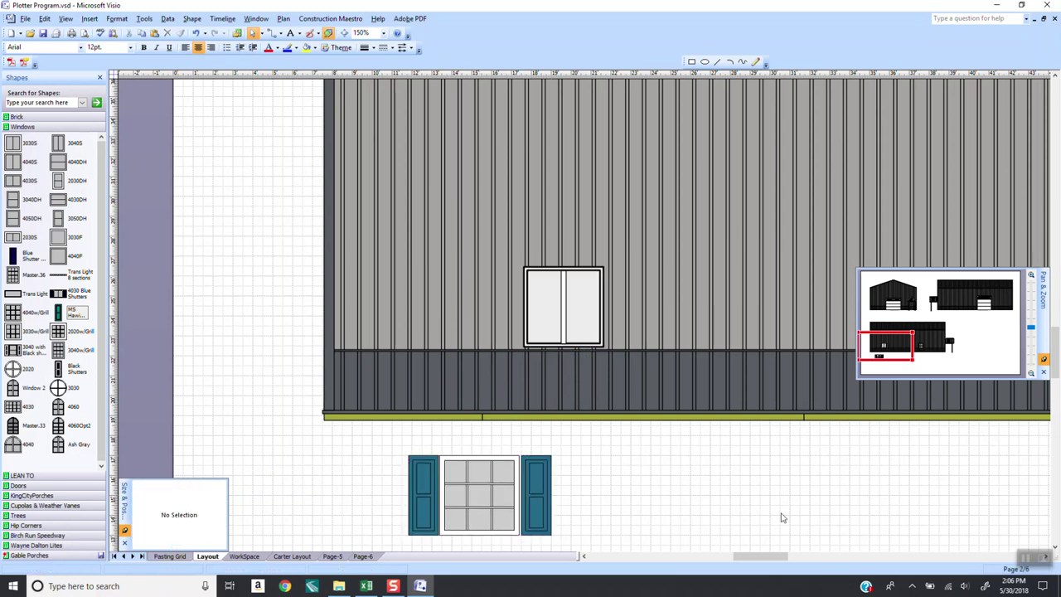
# Step: Ungroup the left shutter, accepting that its link to the stencil master is severed
pyautogui.click(423, 471)
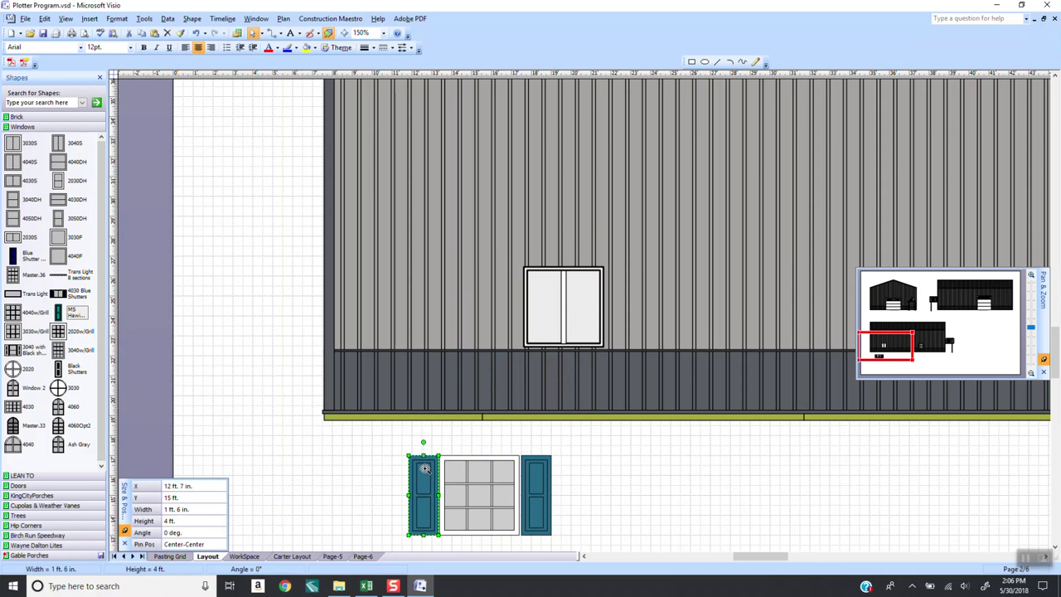
pyautogui.doubleClick(424, 469)
pyautogui.click(509, 331)
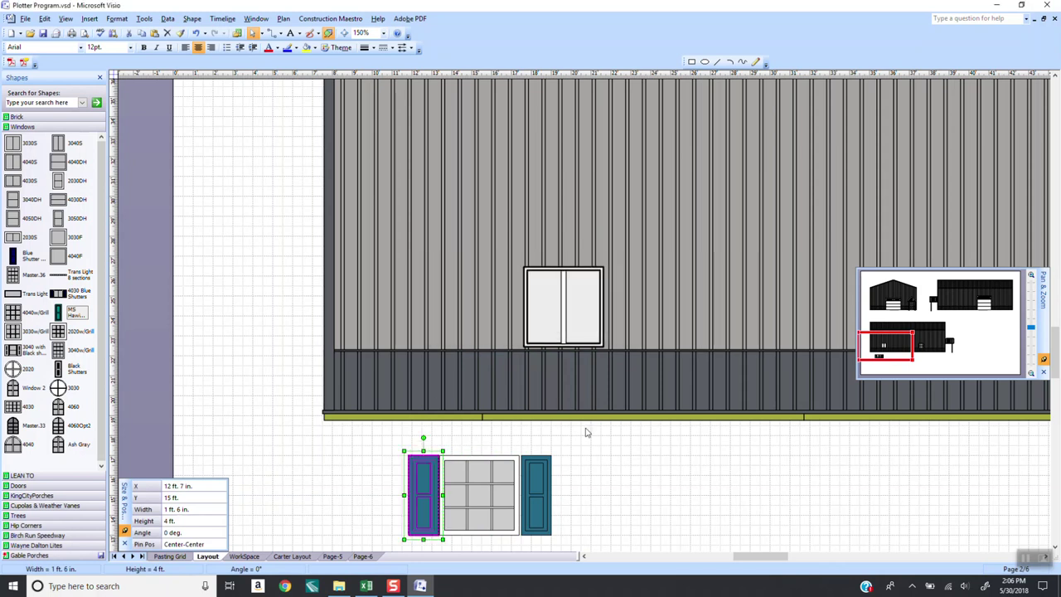
pyautogui.click(621, 470)
# Step: Ungroup the shutter on the right side of the grille window, accepting that its link to the stencil master is severed
pyautogui.click(539, 485)
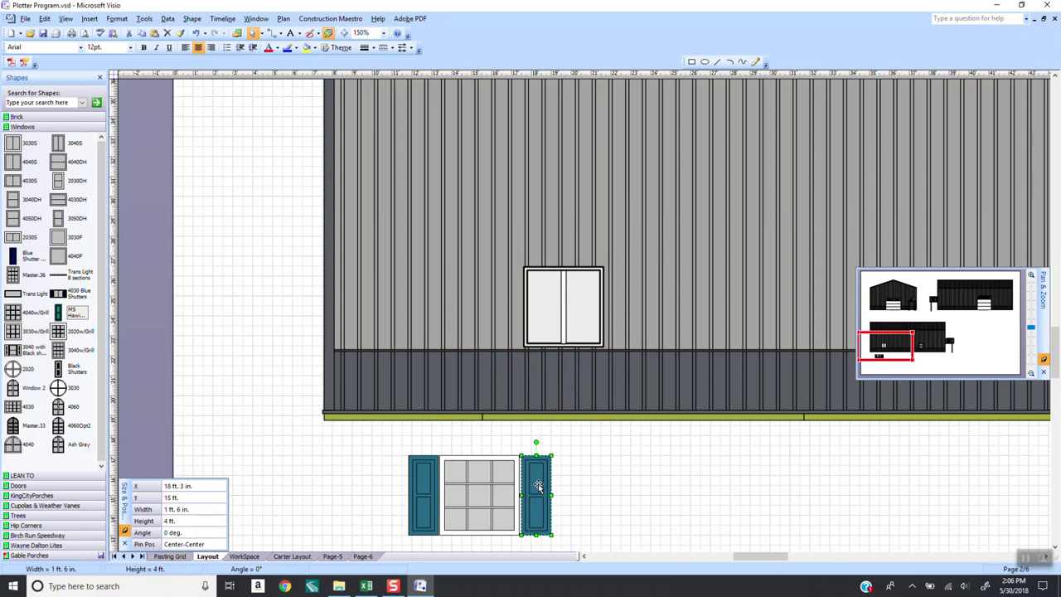
pyautogui.write('4')
pyautogui.press('BackSpace')
pyautogui.click(633, 481)
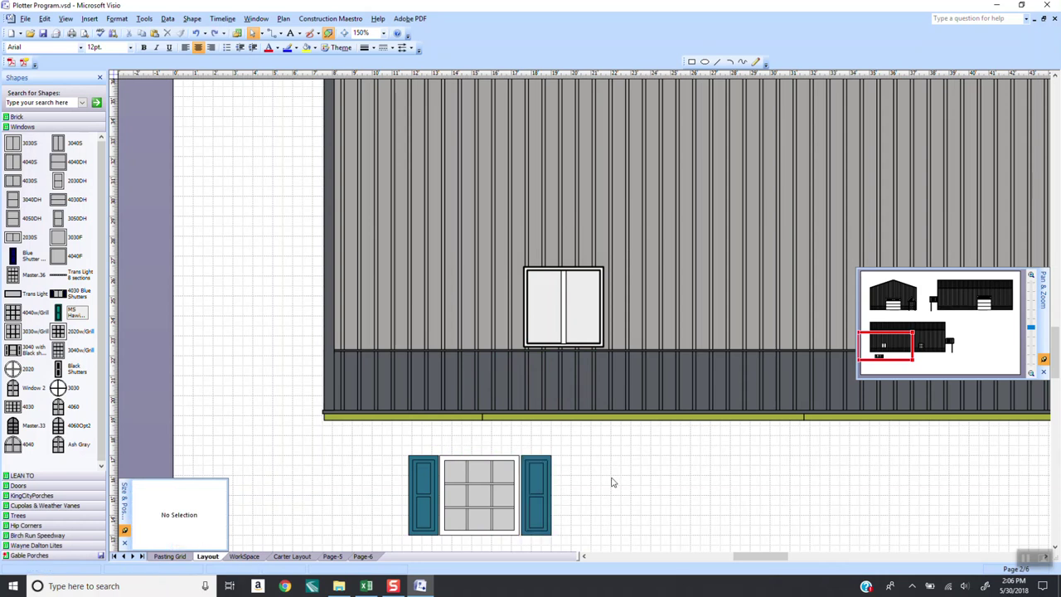
pyautogui.click(541, 486)
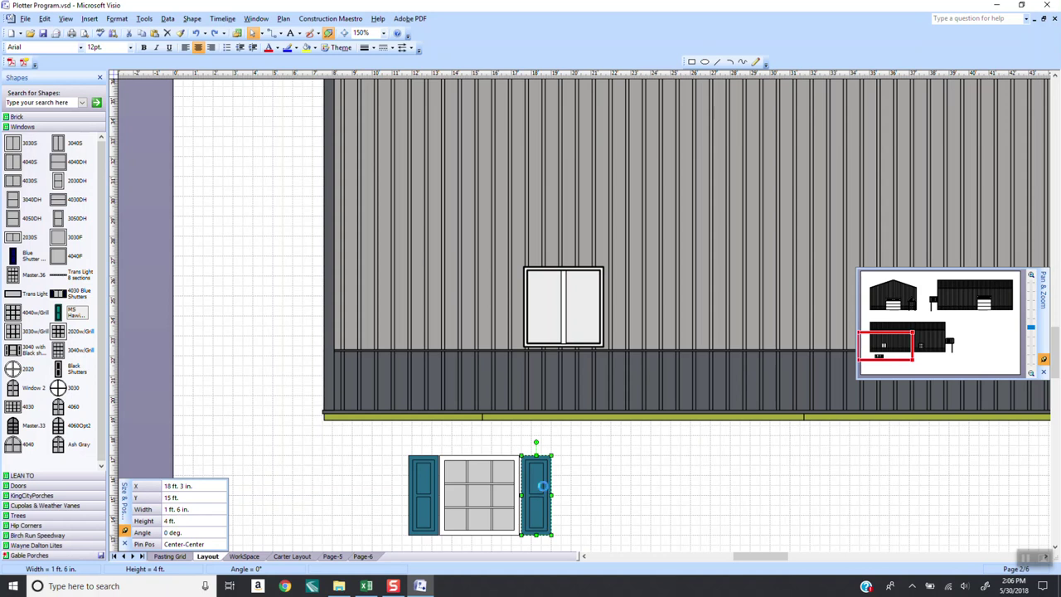
pyautogui.hotkey('ctrl', 'shift', 'u')
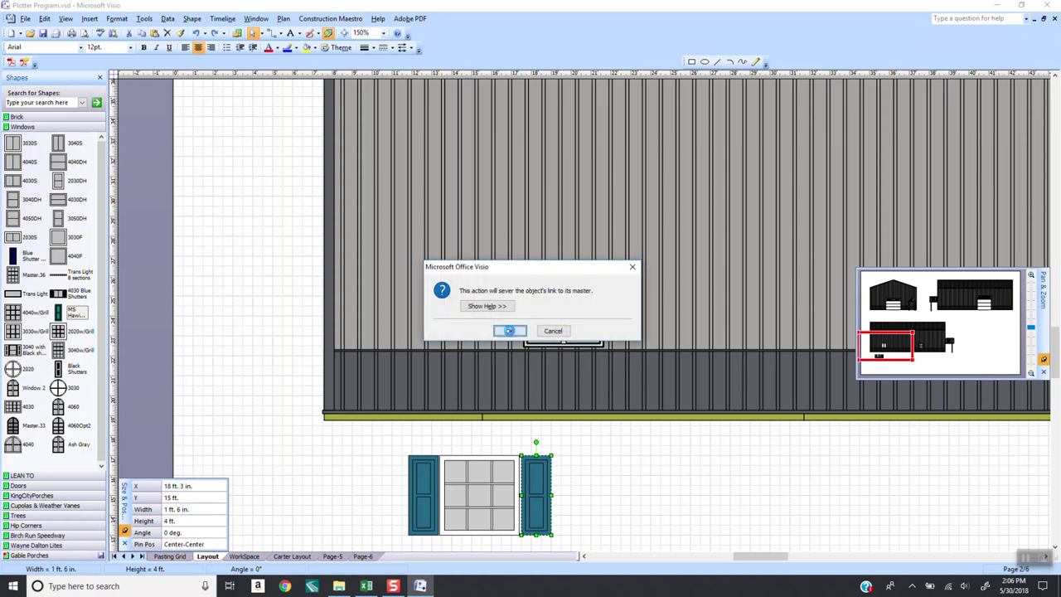
pyautogui.click(510, 332)
pyautogui.click(738, 541)
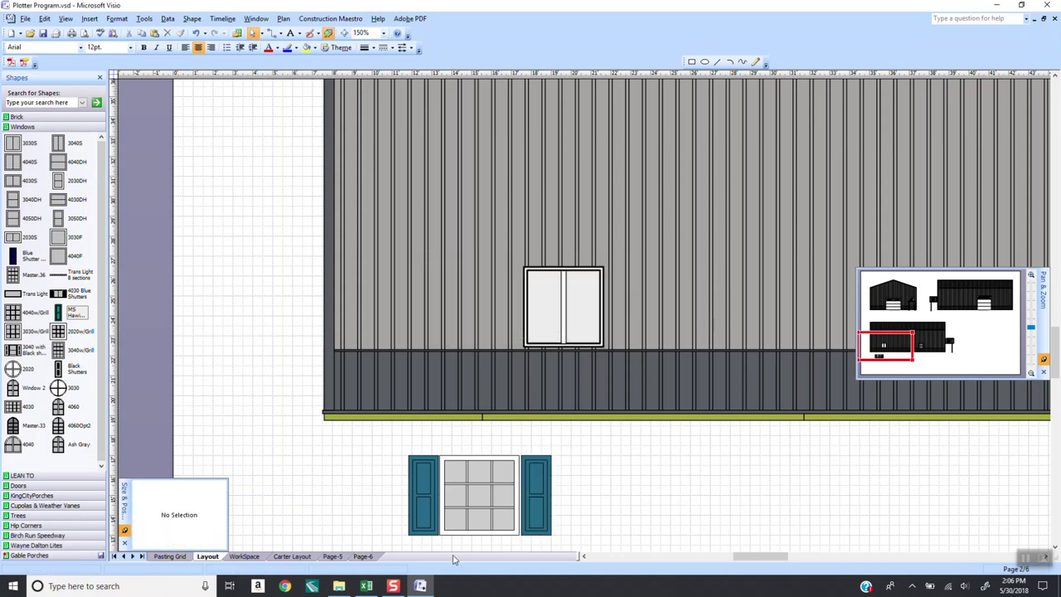
# Step: Recolor all parts of both ungrouped shutters with the Metal Sales color Charcoal, using the Construction Maestro Plotter Module
pyautogui.click(425, 479)
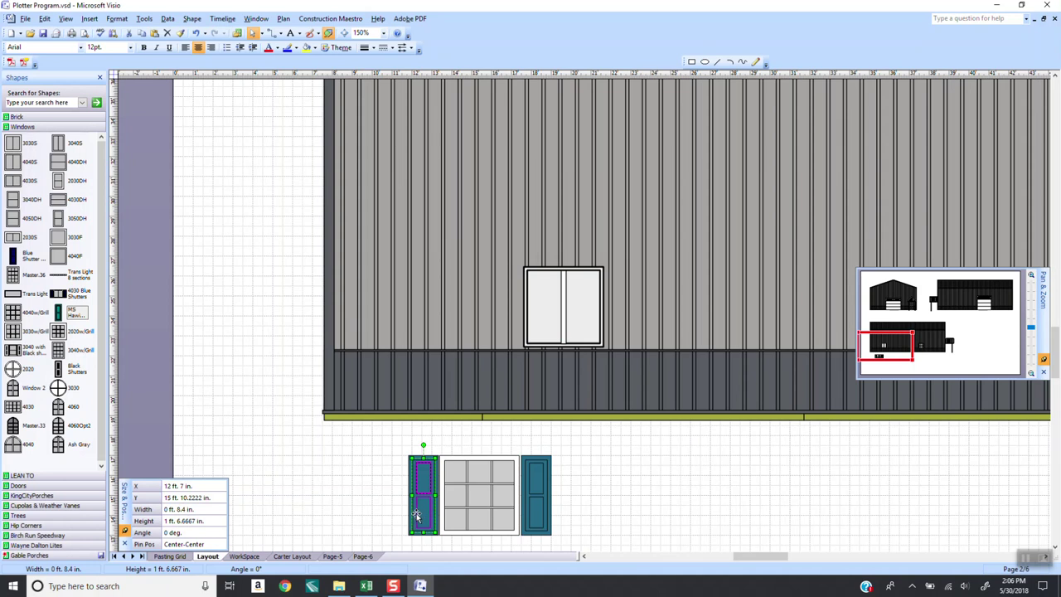
pyautogui.click(408, 514)
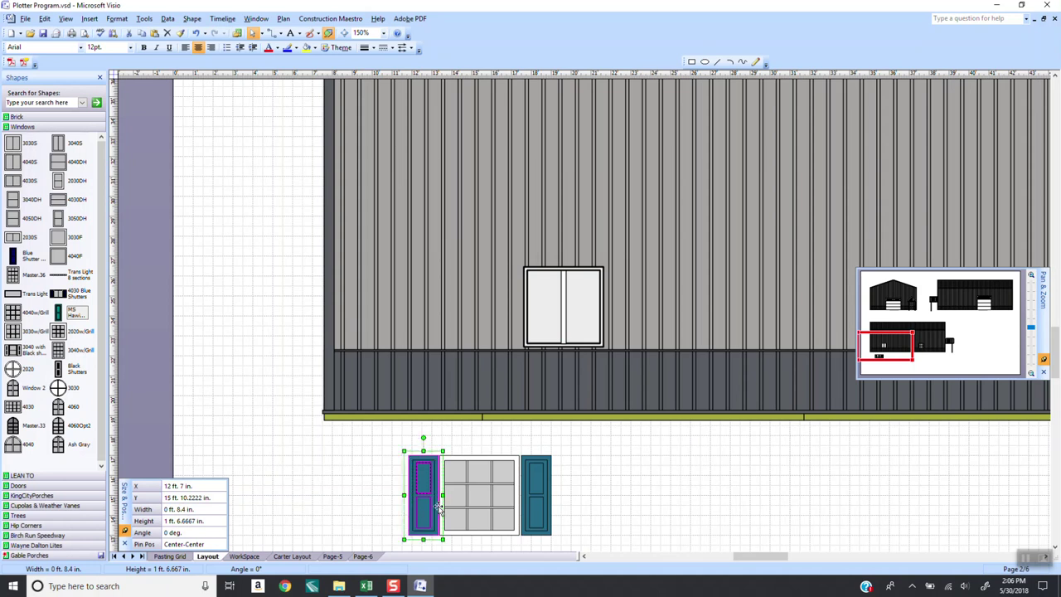
pyautogui.keyDown('shift'); pyautogui.click(540, 458); pyautogui.keyUp('shift')
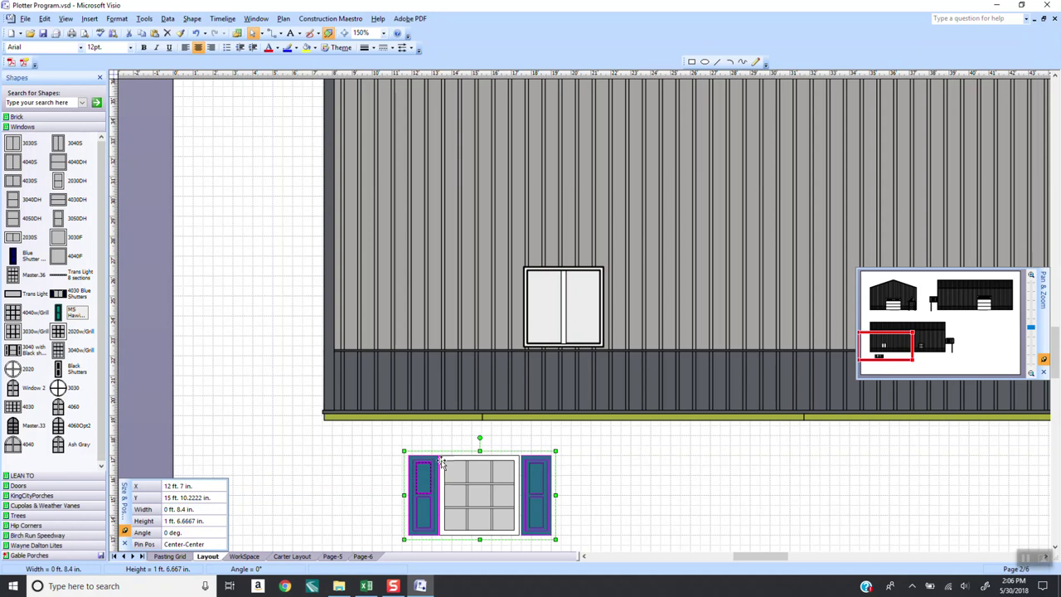
pyautogui.press('super+Down')
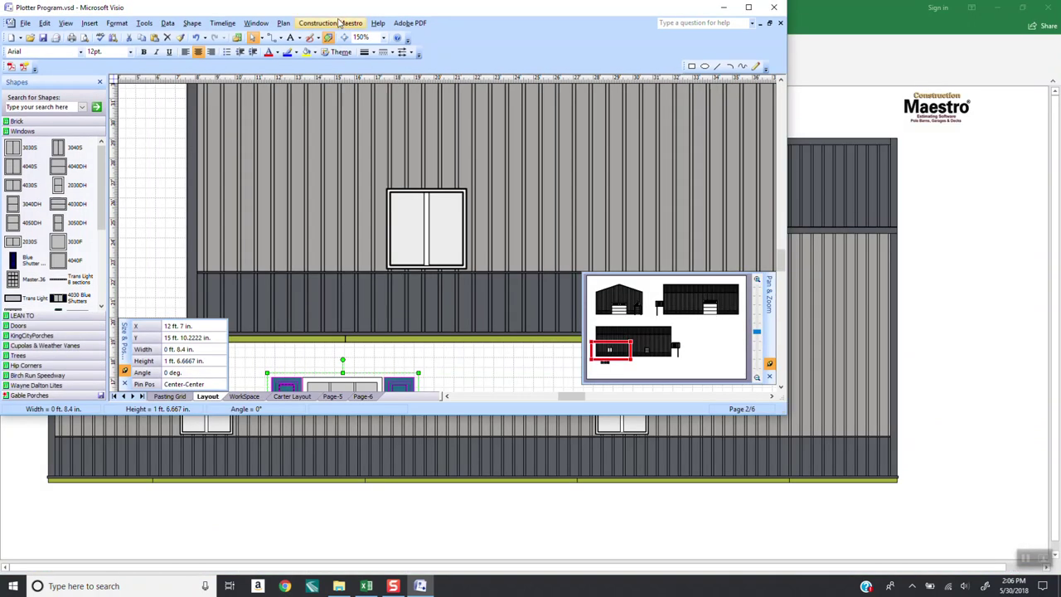
pyautogui.click(342, 23)
pyautogui.click(276, 36)
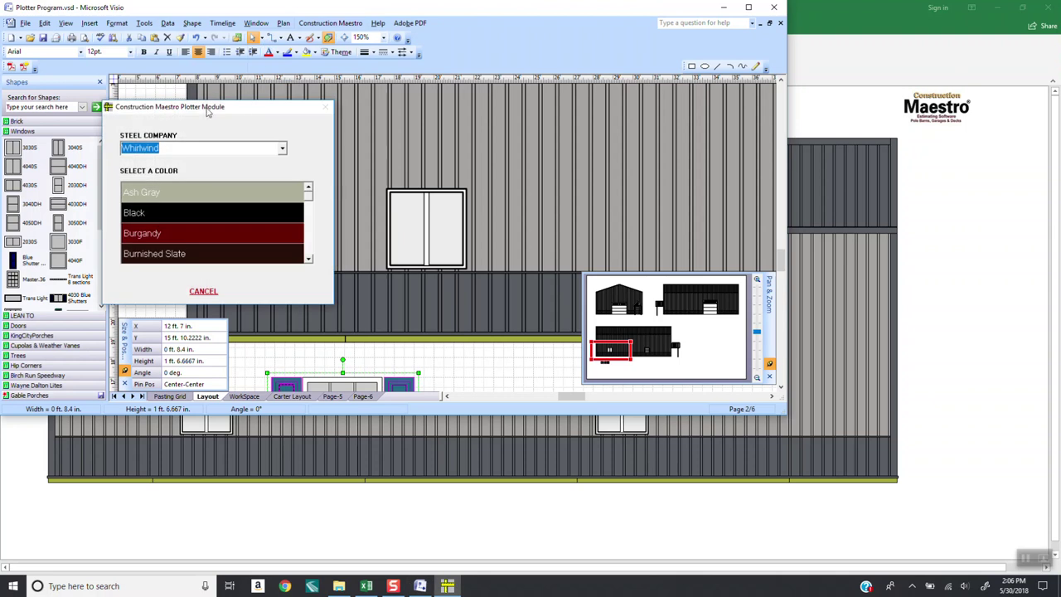
pyautogui.click(282, 149)
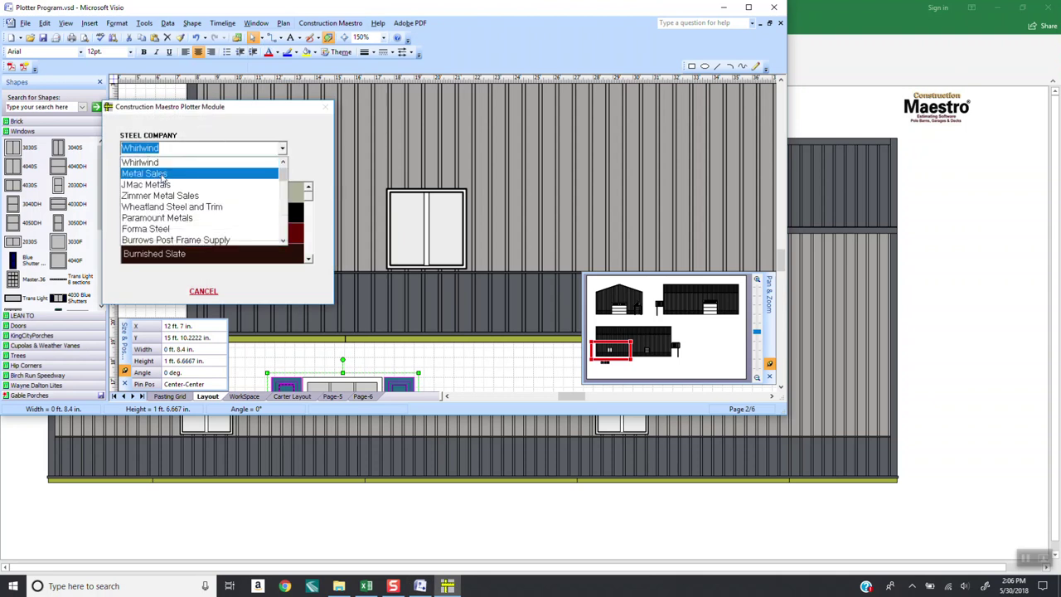
pyautogui.click(162, 178)
pyautogui.click(308, 259)
pyautogui.click(307, 259)
pyautogui.click(307, 259)
pyautogui.click(308, 260)
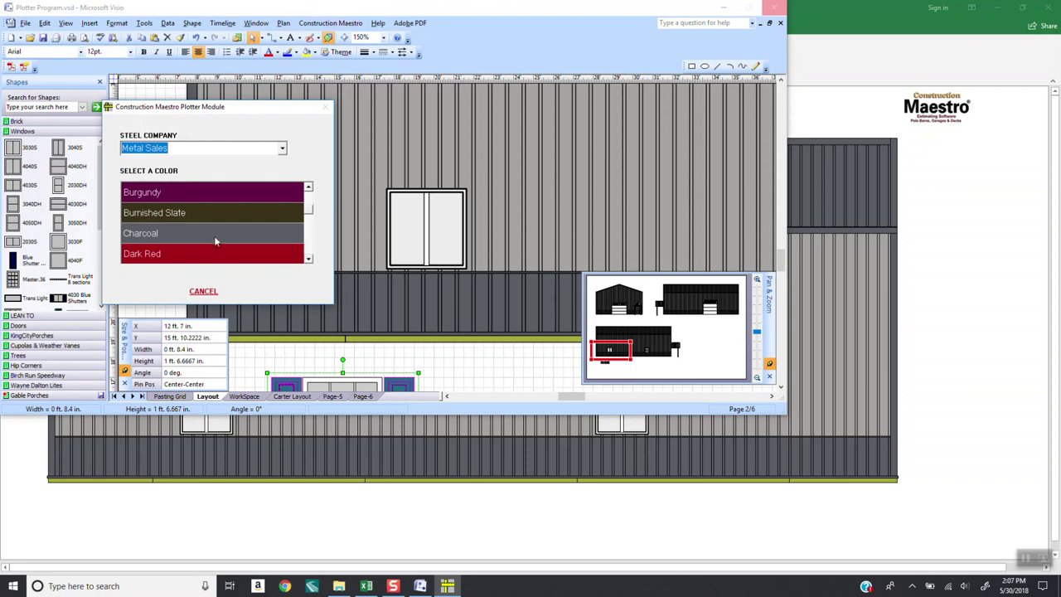
pyautogui.click(214, 237)
pyautogui.click(503, 370)
pyautogui.click(749, 8)
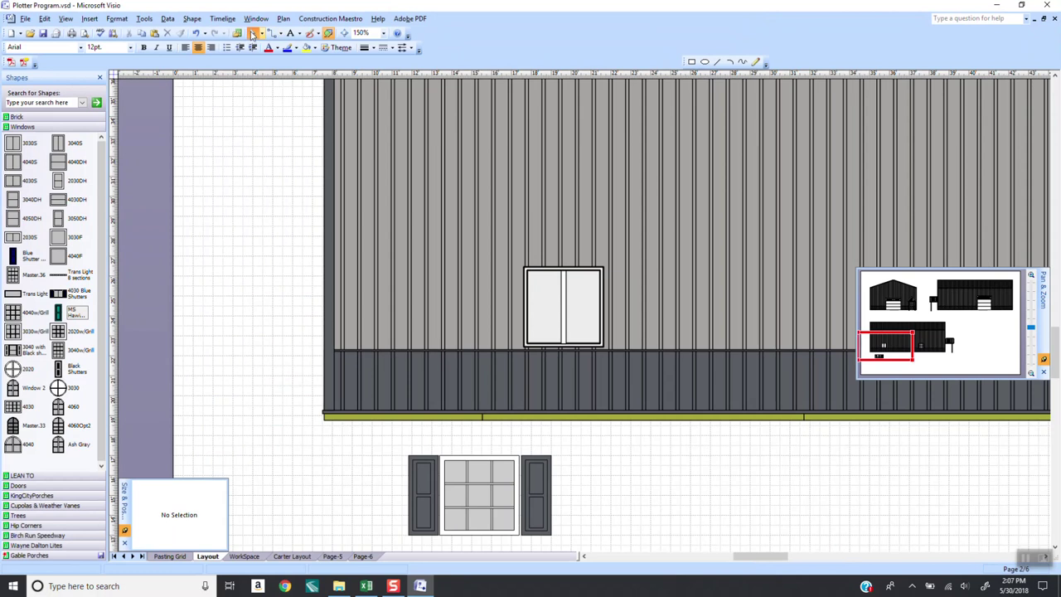
# Step: Add the grille window with both shutters to the Windows stencil as a master named "MS Charcoal Shutters 40 40", and save the stencil
pyautogui.moveTo(379, 441); pyautogui.dragTo(619, 542)
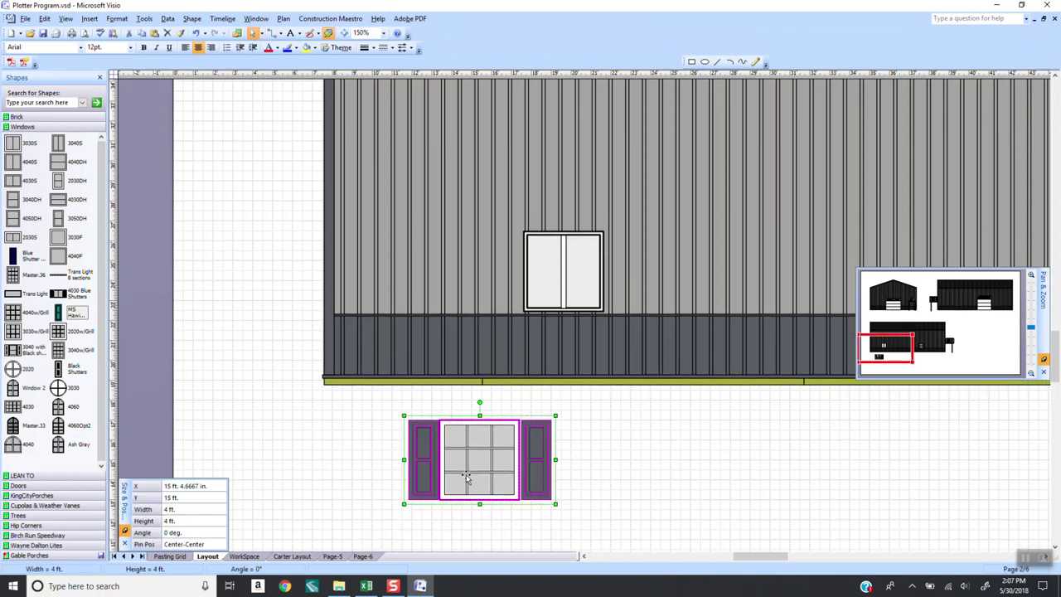
pyautogui.moveTo(464, 470); pyautogui.dragTo(73, 458)
pyautogui.click(524, 323)
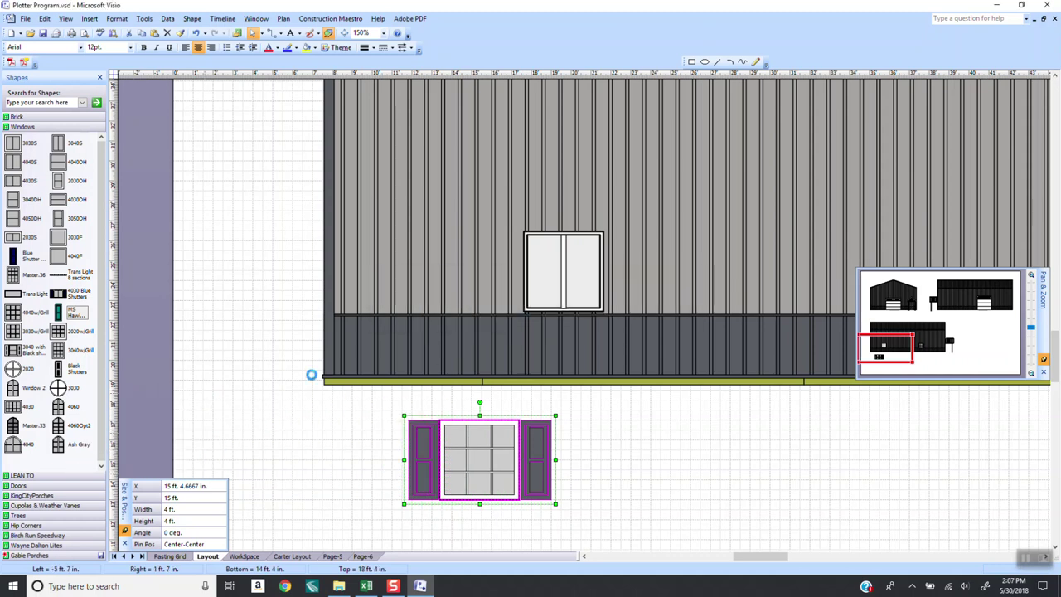
pyautogui.write('M')
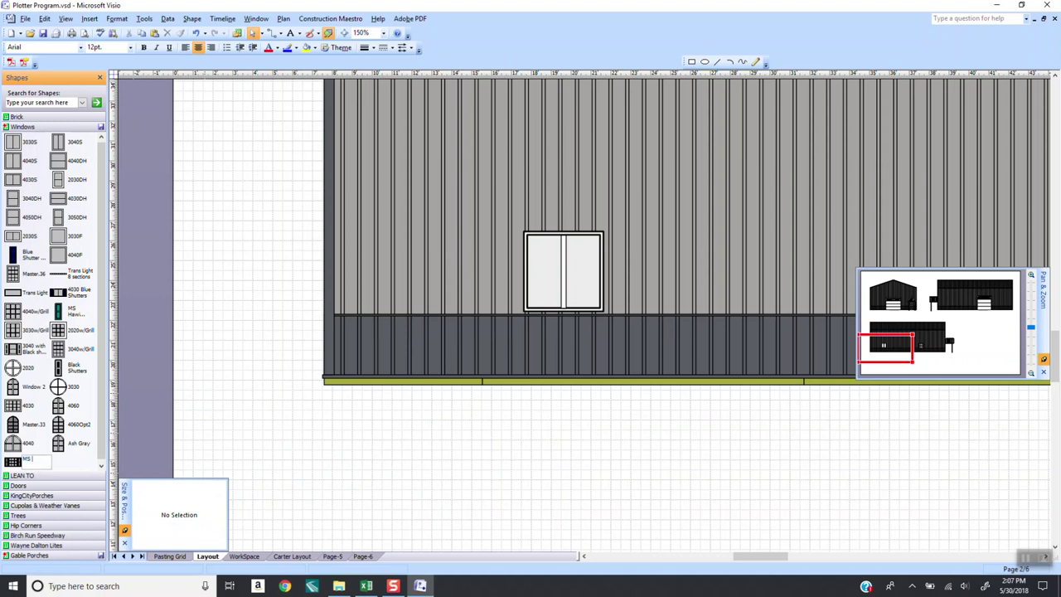
pyautogui.write('S Charcoal')
pyautogui.write(' Shut')
pyautogui.write('ters 40 40')
pyautogui.click(7, 128)
pyautogui.click(25, 150)
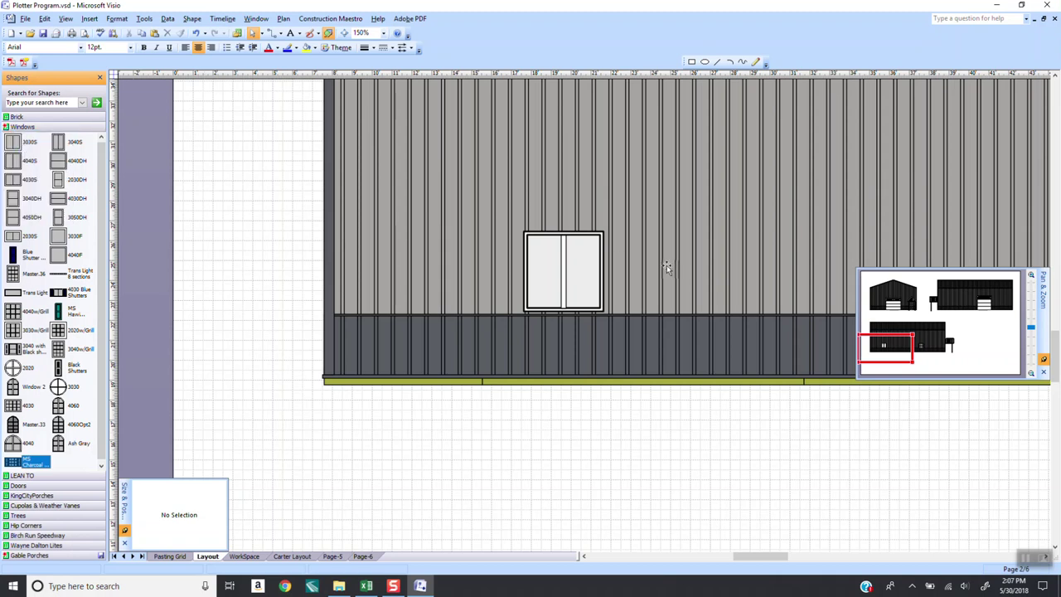
# Step: Place the MS Charcoal shutter window over the left window of the north eave, nudged to X 19 ft 6.6667 in, Y 24 ft 5.3333 in
pyautogui.moveTo(18, 465); pyautogui.dragTo(560, 276)
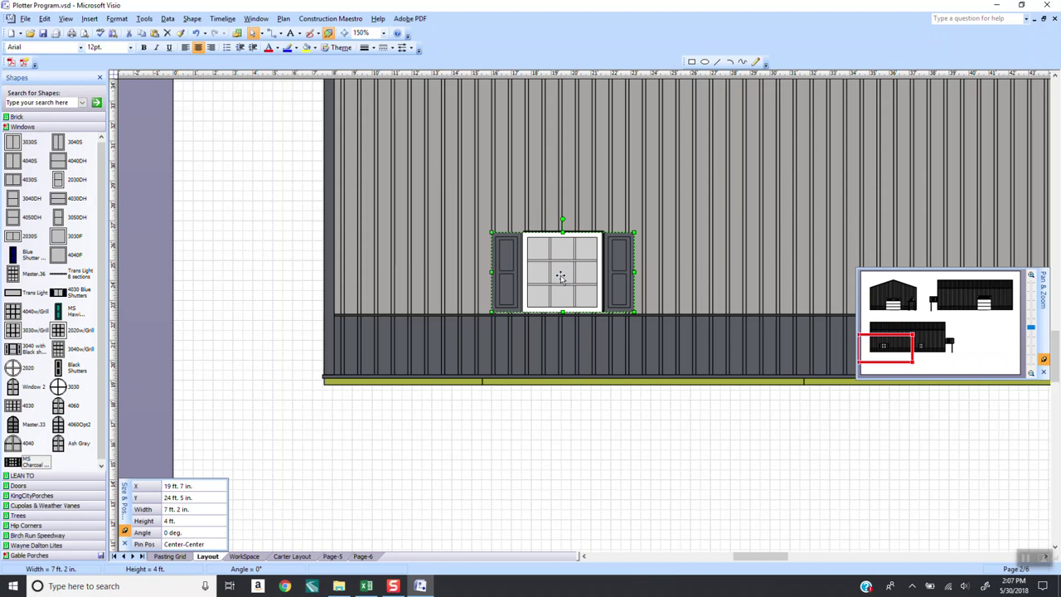
pyautogui.press('Up')
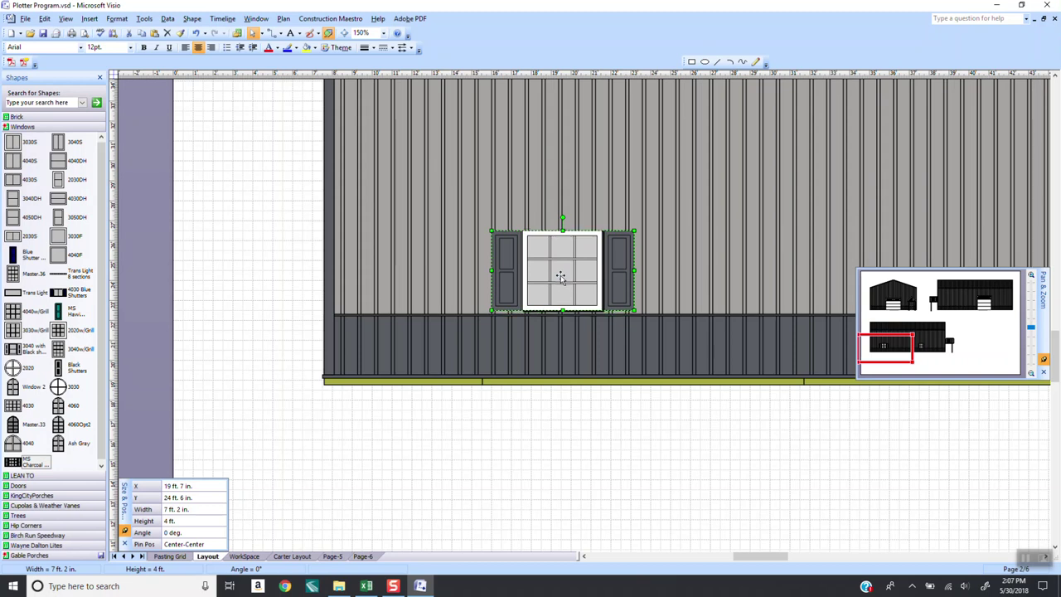
pyautogui.press('Down')
pyautogui.press('Down')
pyautogui.press('Up')
pyautogui.press('Left')
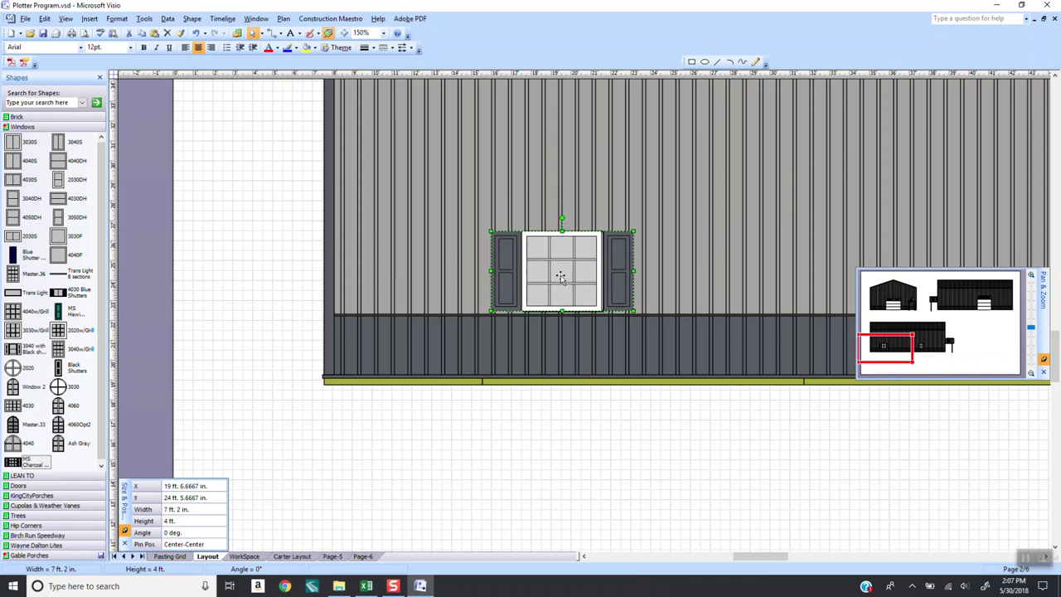
pyautogui.press('Down')
pyautogui.press('Down')
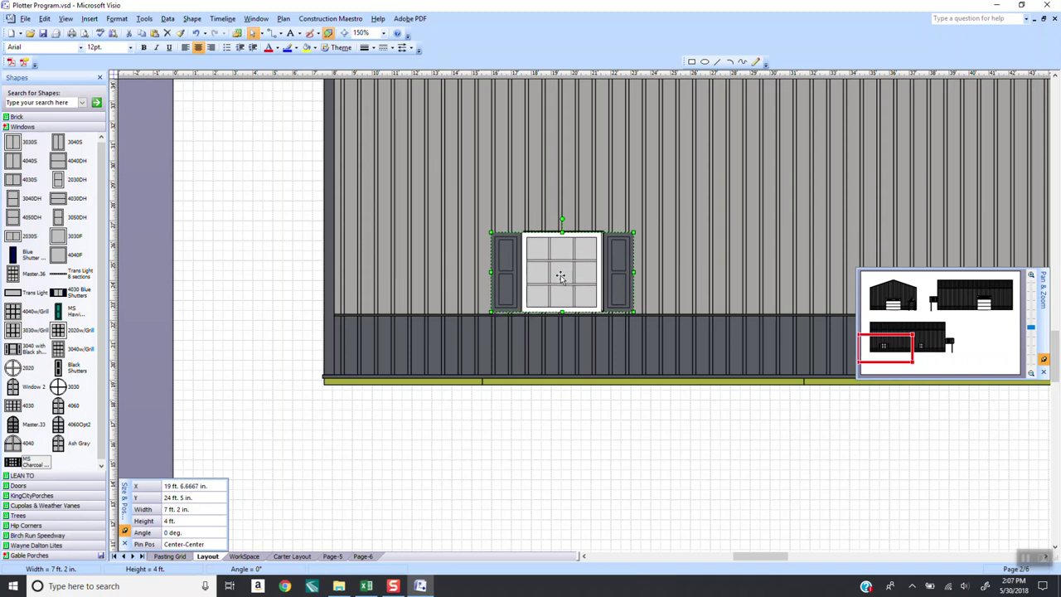
pyautogui.press('Up')
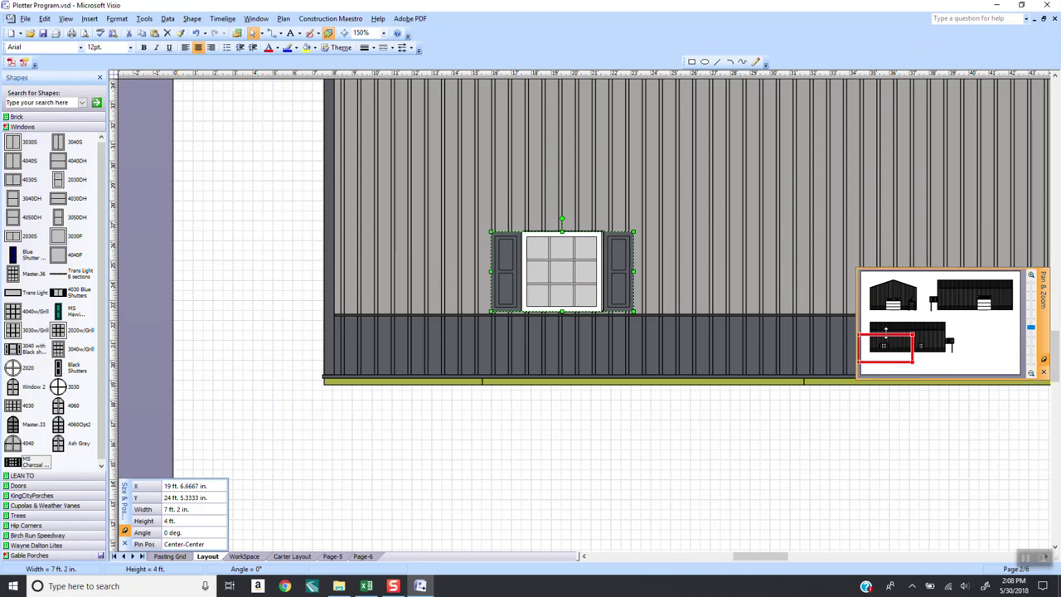
# Step: Place another MS Charcoal shutter window over the right grille window of the north eave, nudged to X 51 ft 3 in, Y 24 ft 5.3333 in
pyautogui.moveTo(879, 349); pyautogui.dragTo(918, 342)
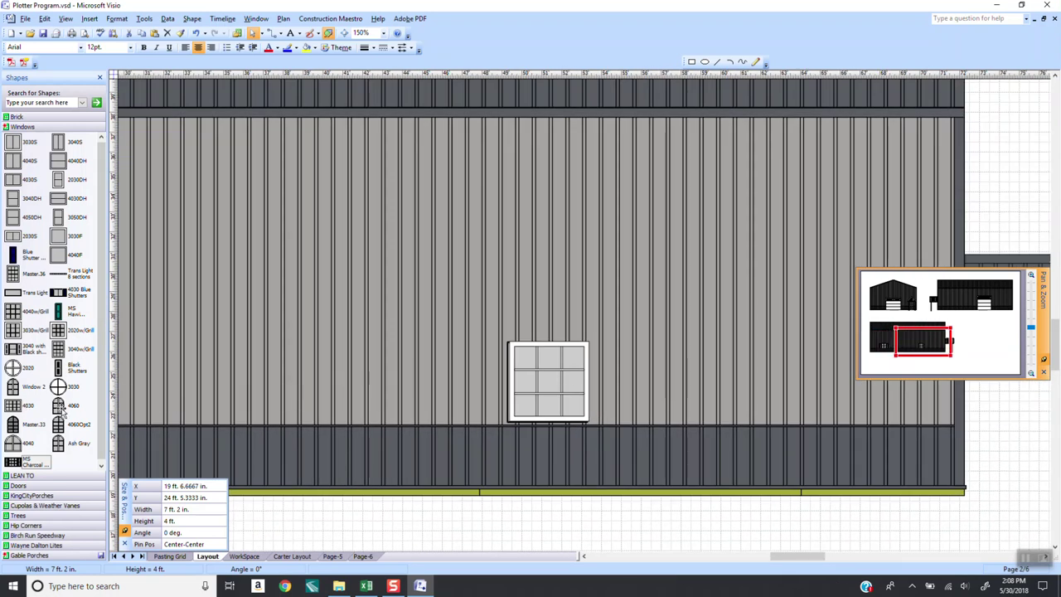
pyautogui.click(23, 461)
pyautogui.moveTo(23, 462); pyautogui.dragTo(539, 390)
pyautogui.press('Down')
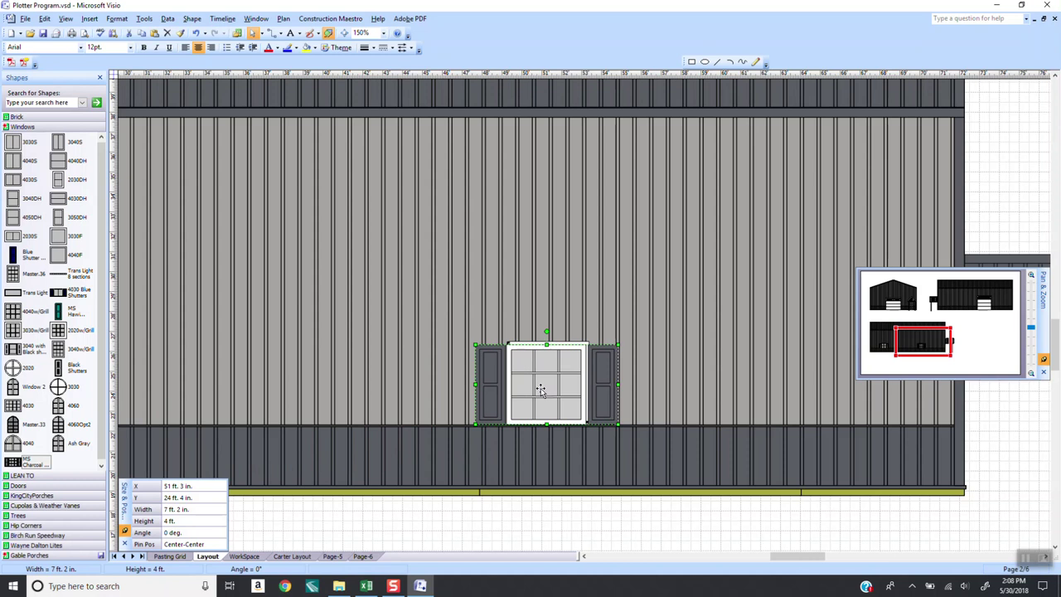
pyautogui.click(547, 529)
pyautogui.click(544, 378)
pyautogui.press('Up')
pyautogui.press('Up')
pyautogui.press('Up')
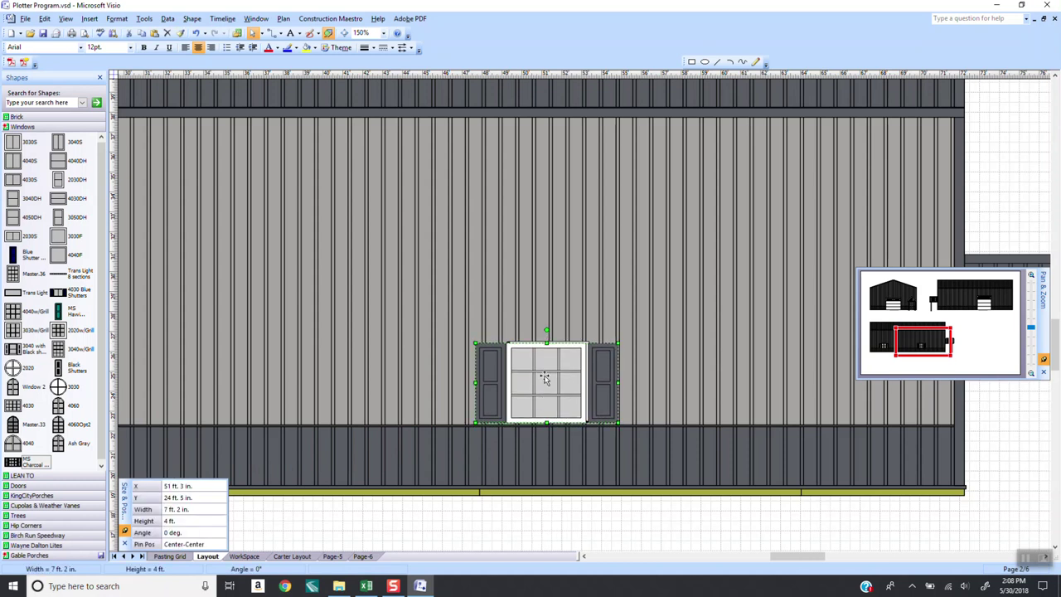
pyautogui.press('Up')
pyautogui.press('Down')
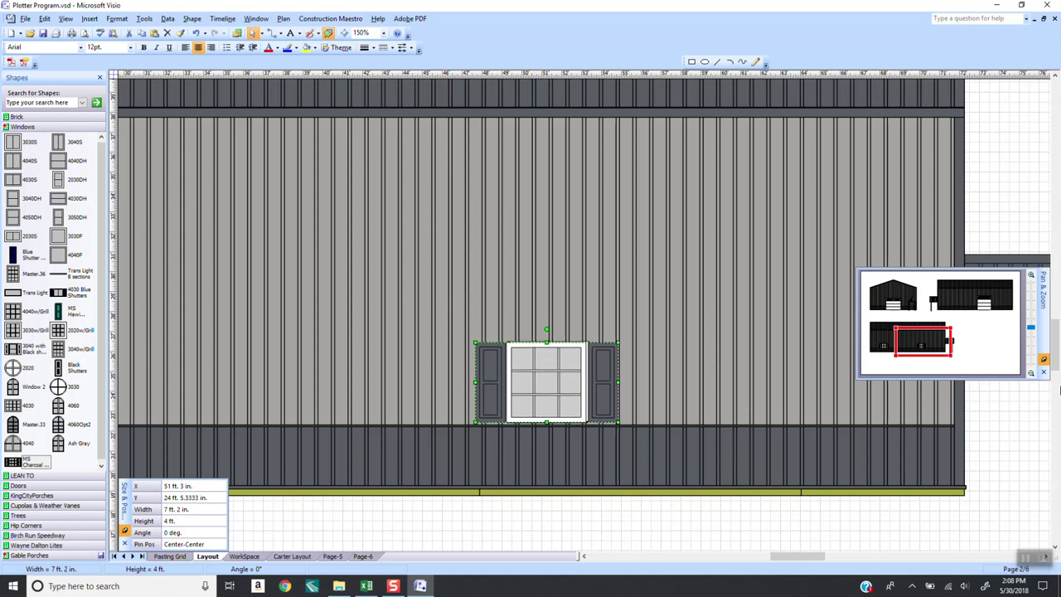
pyautogui.press('Escape')
# Step: Open the 8-12 Dormers.vss stencil from the Maestro Plotter Stencils folder
pyautogui.moveTo(1036, 335); pyautogui.dragTo(1029, 369)
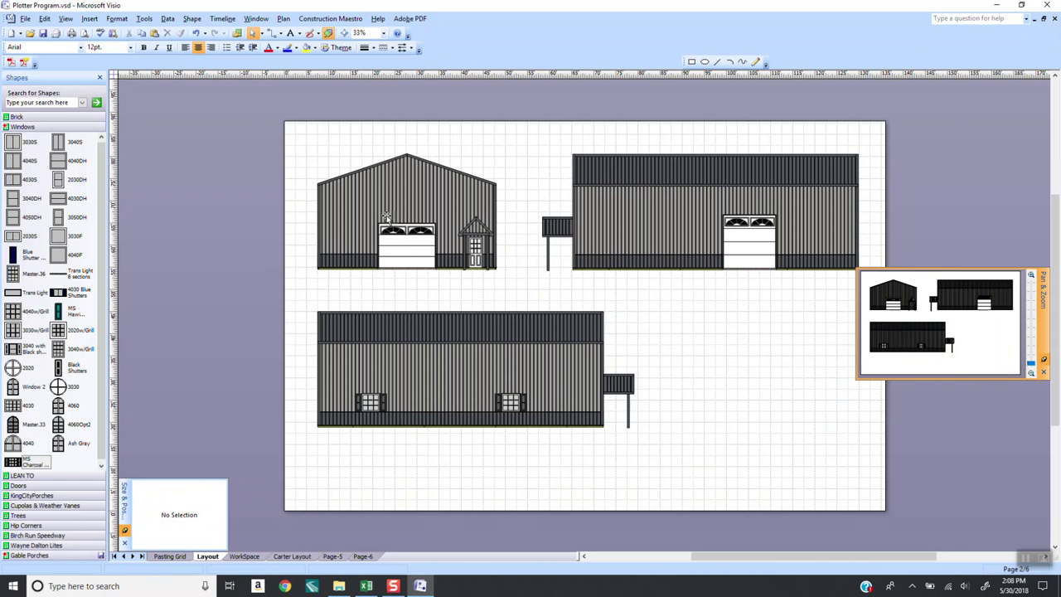
pyautogui.click(33, 117)
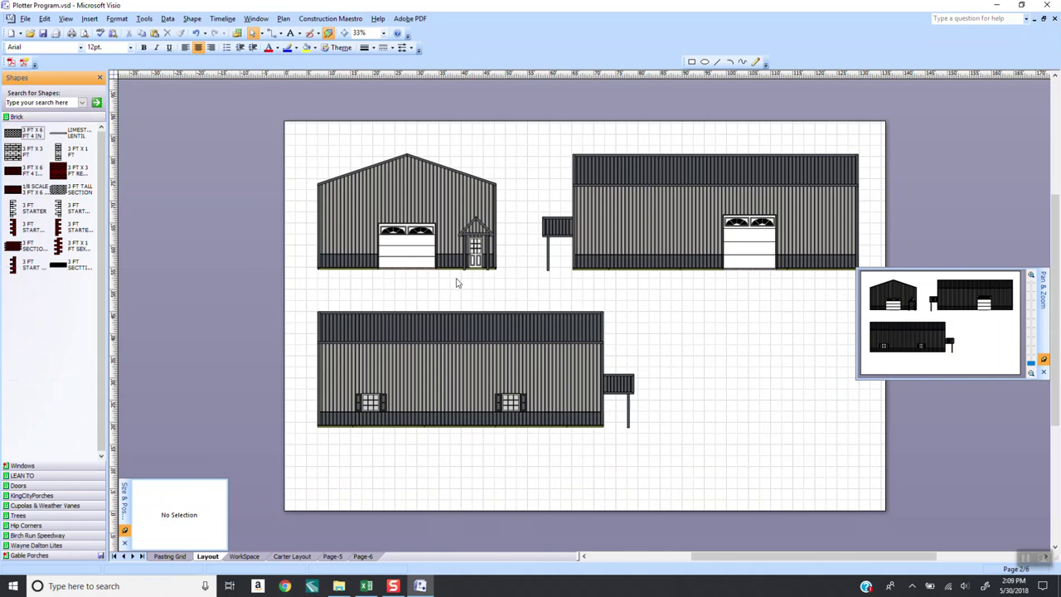
pyautogui.click(26, 18)
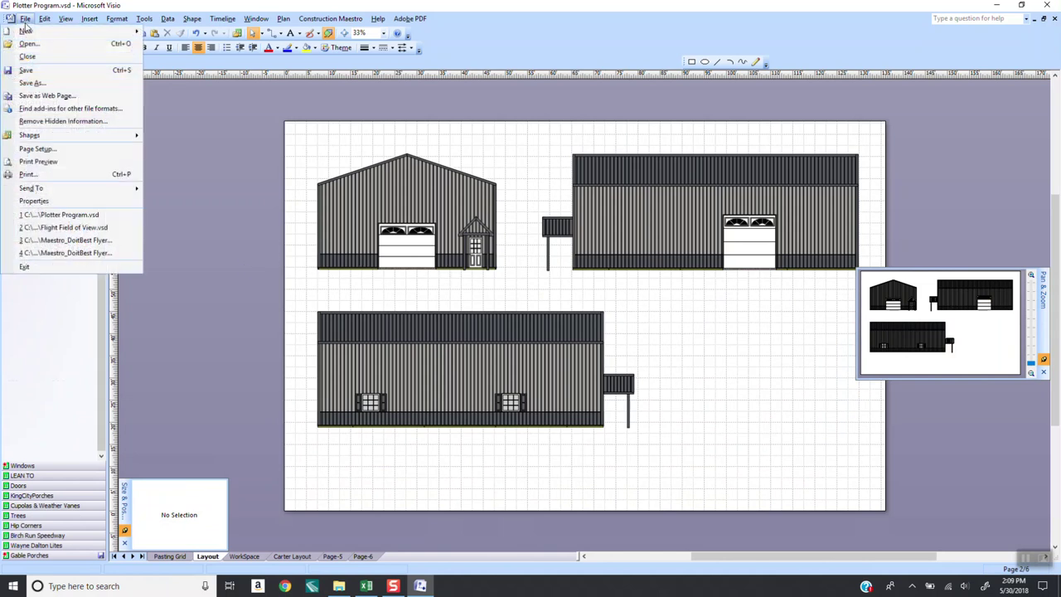
pyautogui.moveTo(53, 137)
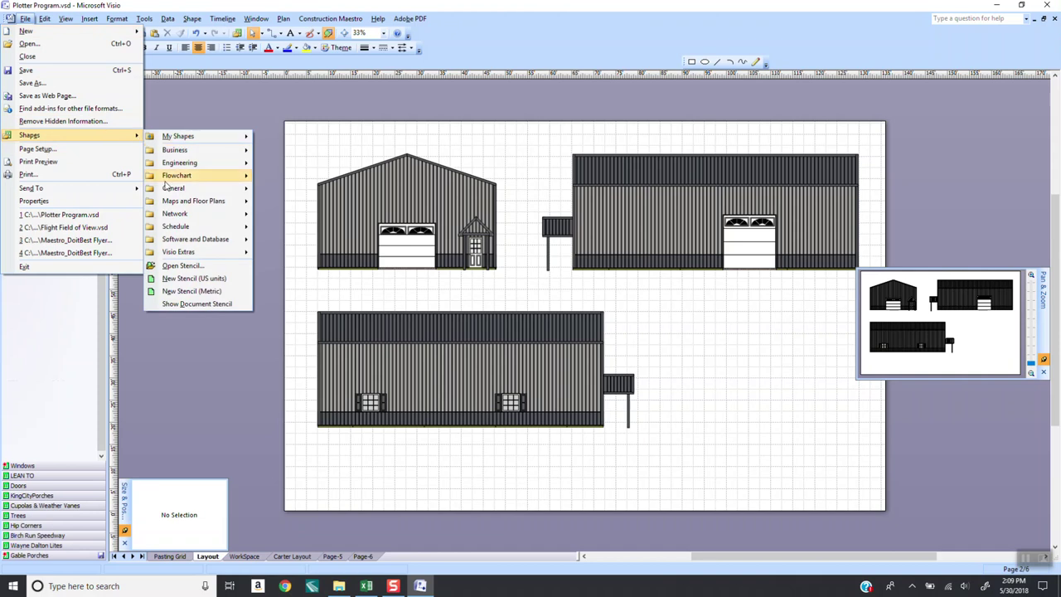
pyautogui.click(176, 265)
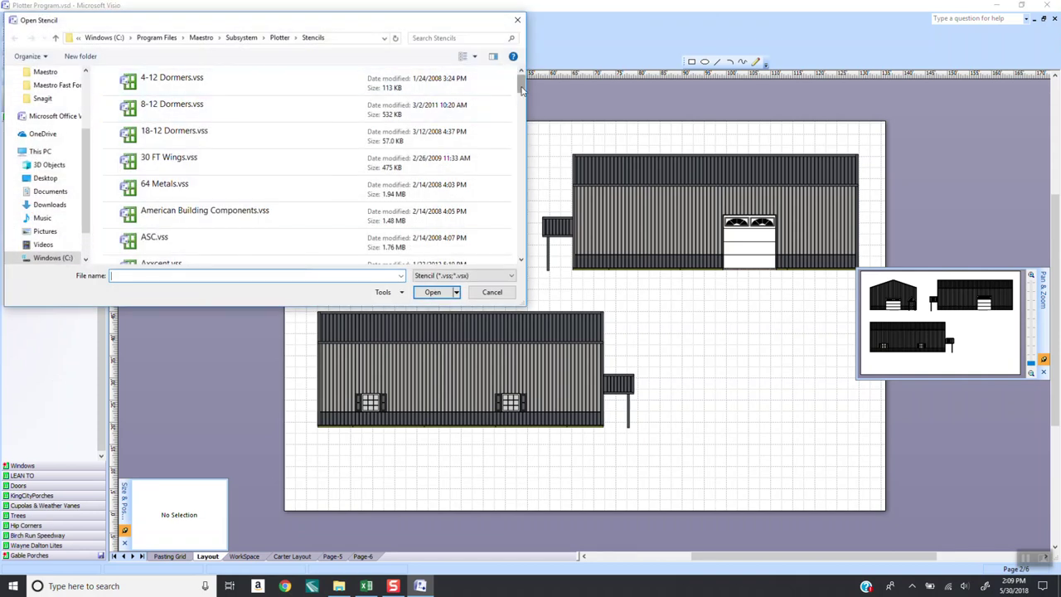
pyautogui.click(182, 112)
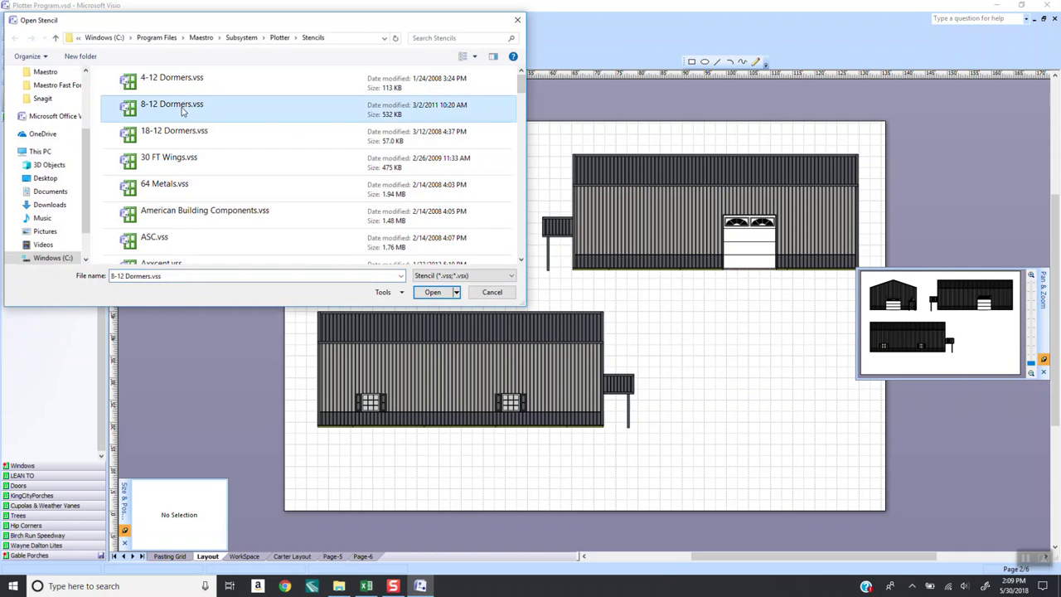
pyautogui.doubleClick(137, 117)
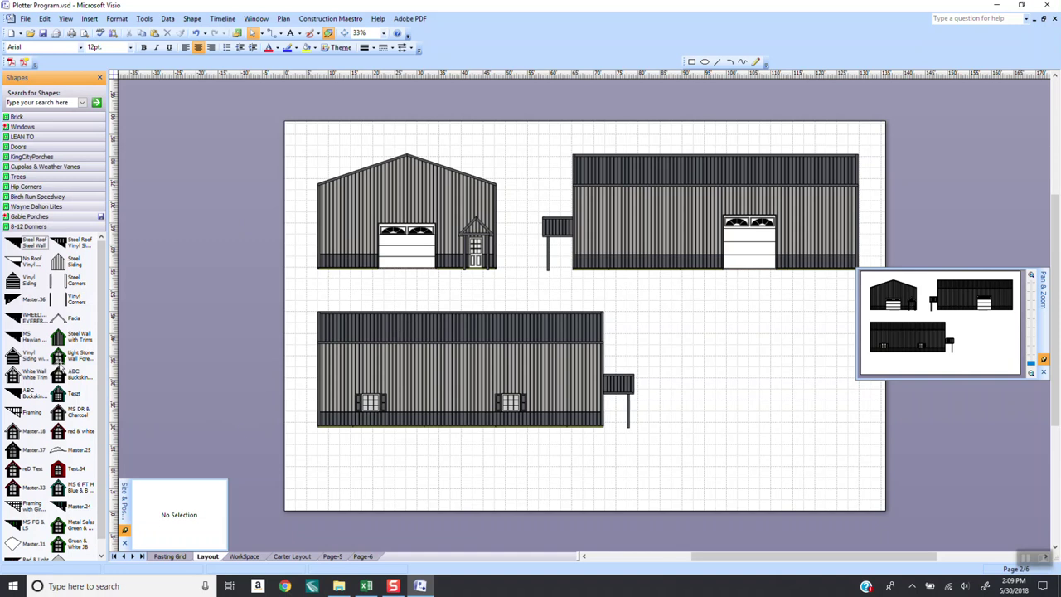
# Step: Place a Light Stone Wall dormer on the left part of the upper eave elevation's roof, at X 79 ft, Y 78 ft 3.9375 in
pyautogui.moveTo(59, 356); pyautogui.dragTo(714, 361)
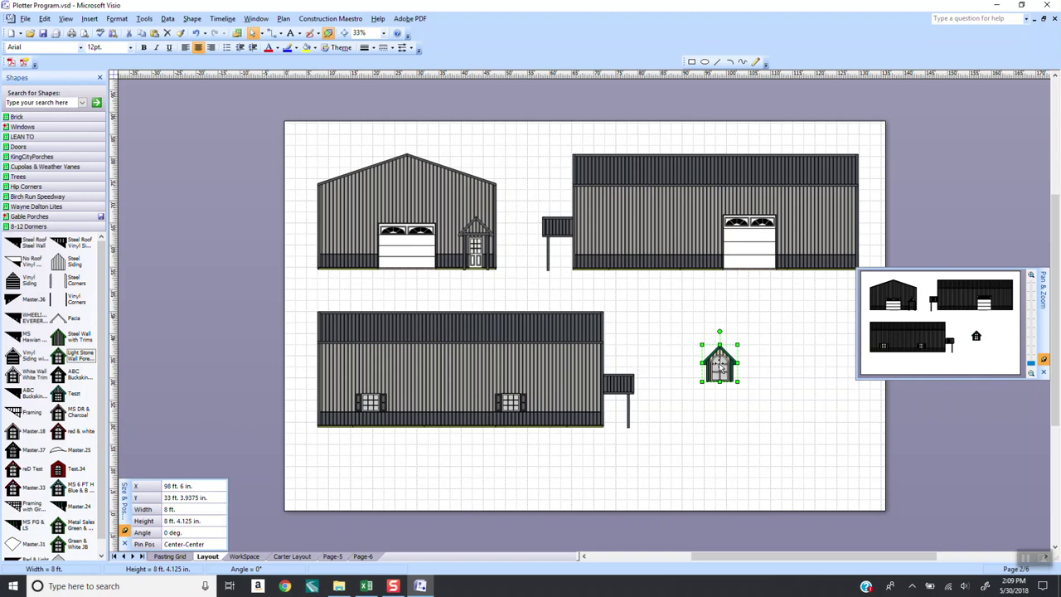
pyautogui.moveTo(722, 363); pyautogui.dragTo(637, 163)
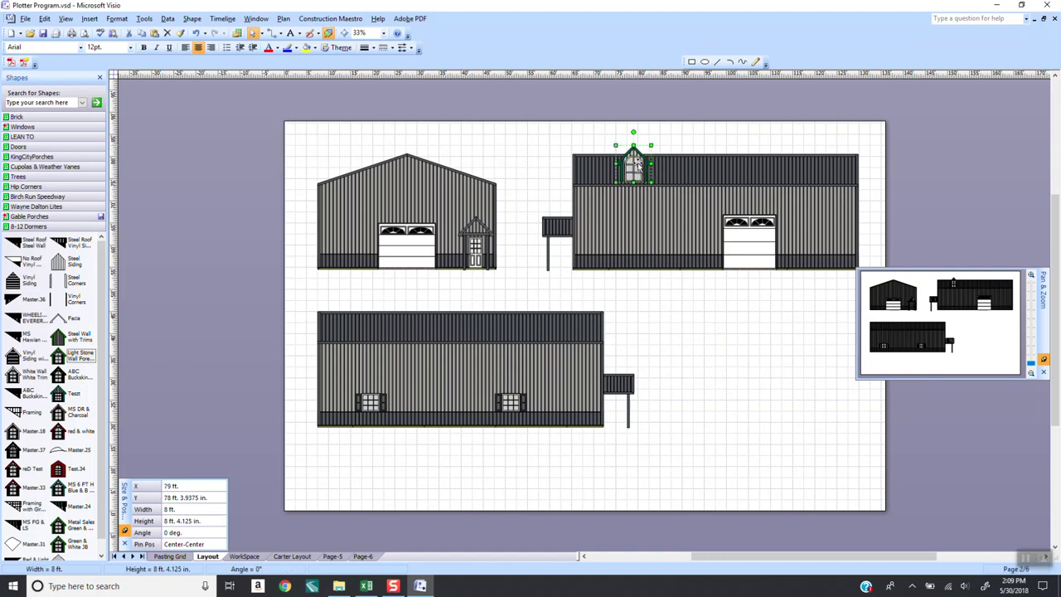
# Step: Duplicate the Light Stone Wall dormer onto the middle of the upper eave elevation's roof, at X 100 ft, Y 78 ft
pyautogui.click(741, 135)
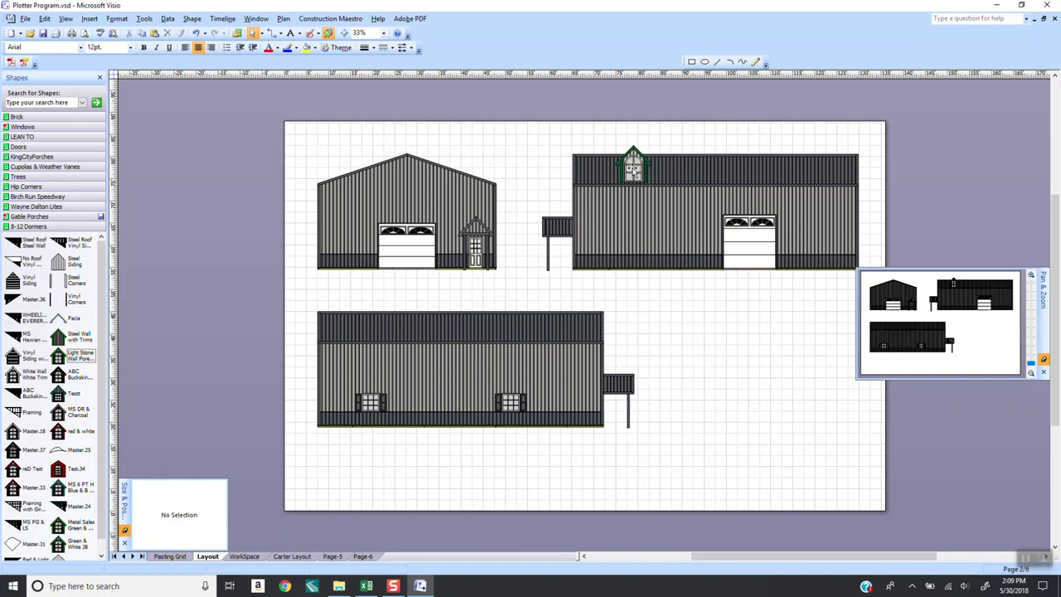
pyautogui.click(633, 168)
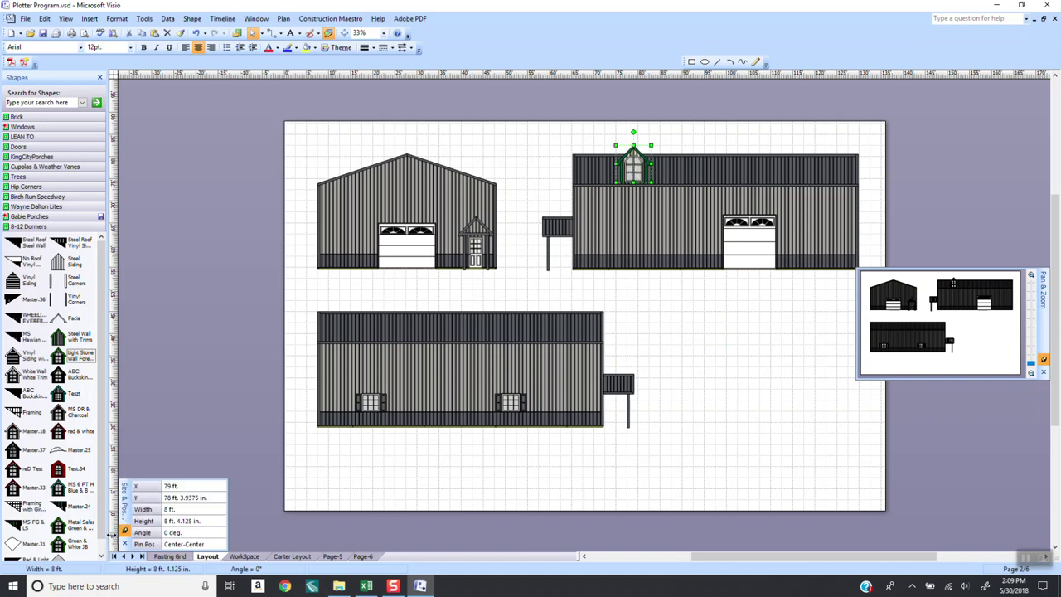
pyautogui.hotkey('ctrl', 'v')
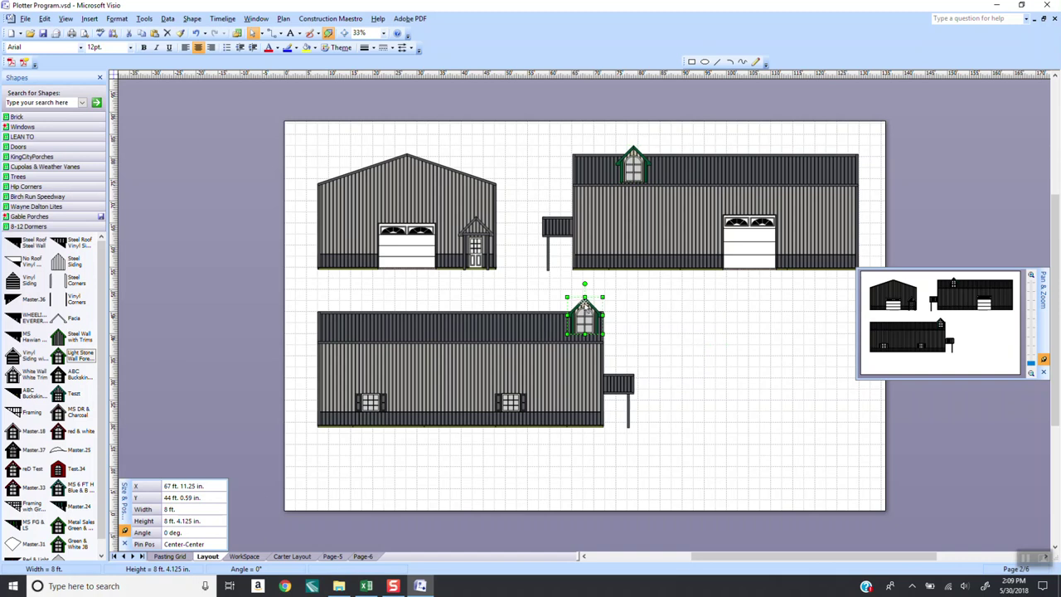
pyautogui.moveTo(585, 307); pyautogui.dragTo(725, 156)
pyautogui.press('Up')
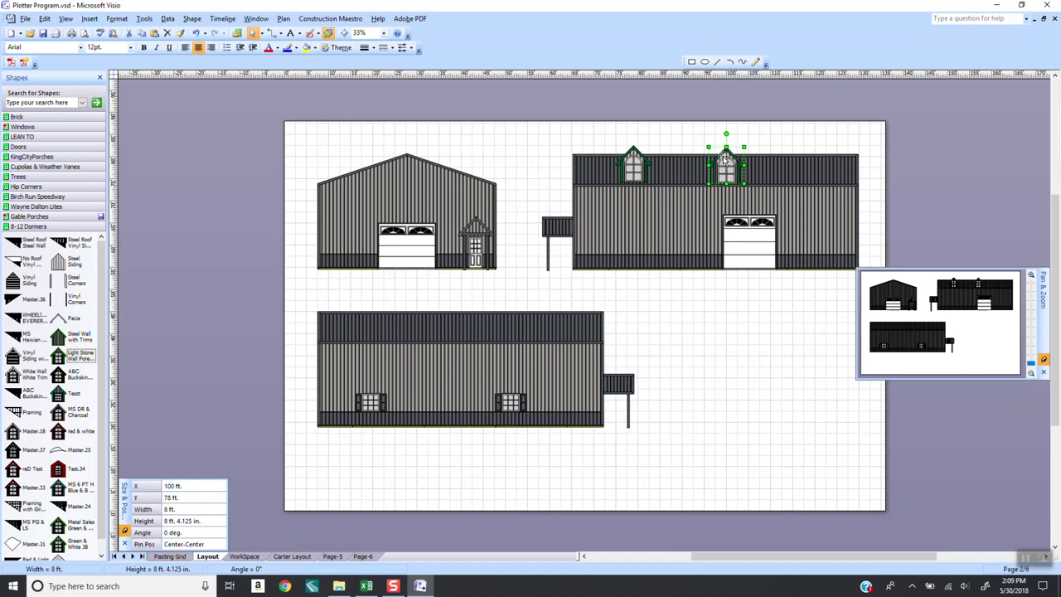
# Step: Add a third copy of the dormer at the far end of the upper eave elevation's roof, at about X 121 ft, Y 78 ft
pyautogui.hotkey('ctrl', 'v')
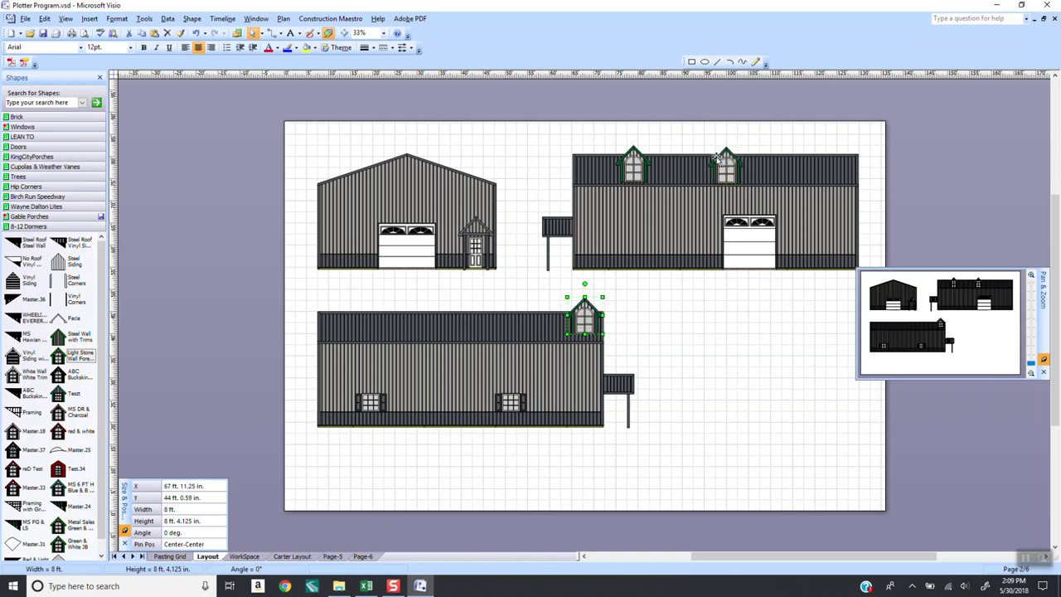
pyautogui.moveTo(592, 318); pyautogui.dragTo(829, 166)
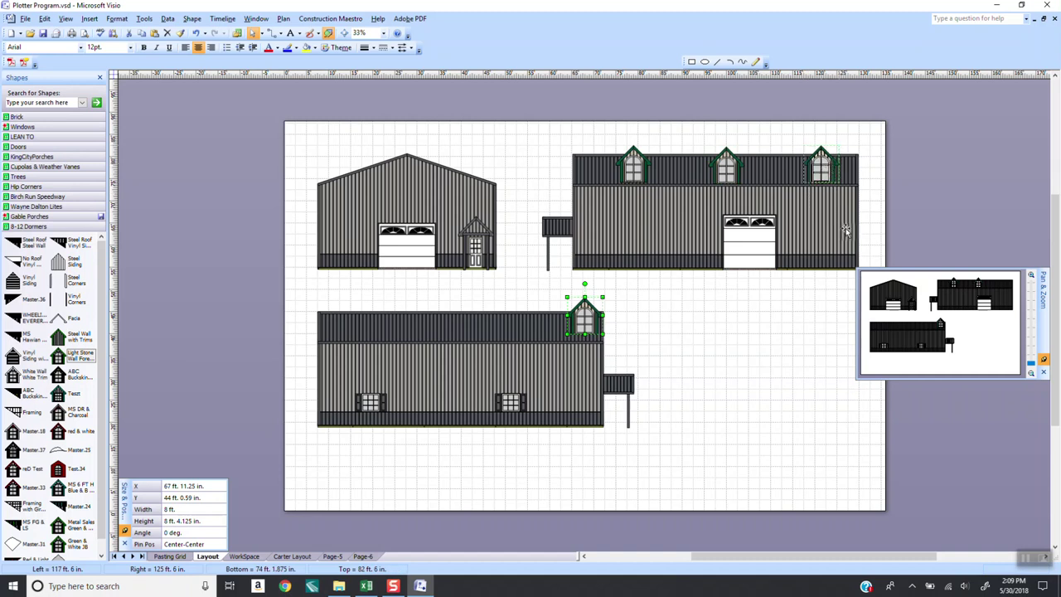
pyautogui.press('Down')
pyautogui.press('Left')
pyautogui.press('Down')
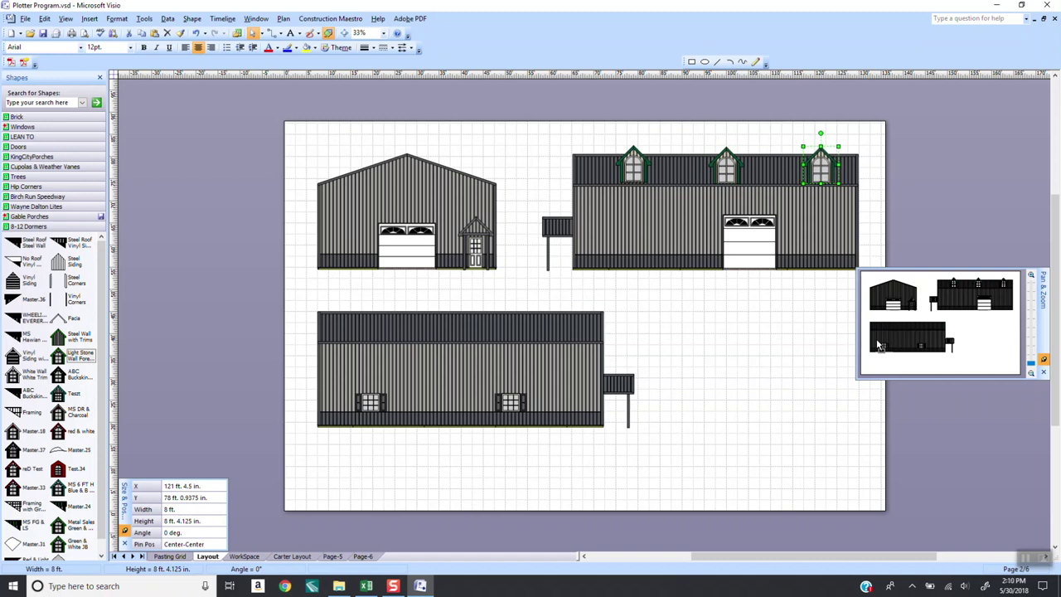
pyautogui.press('Left')
# Step: Nudge the middle dormer horizontally to X 99 ft so it sits between the two outer dormers
pyautogui.click(729, 166)
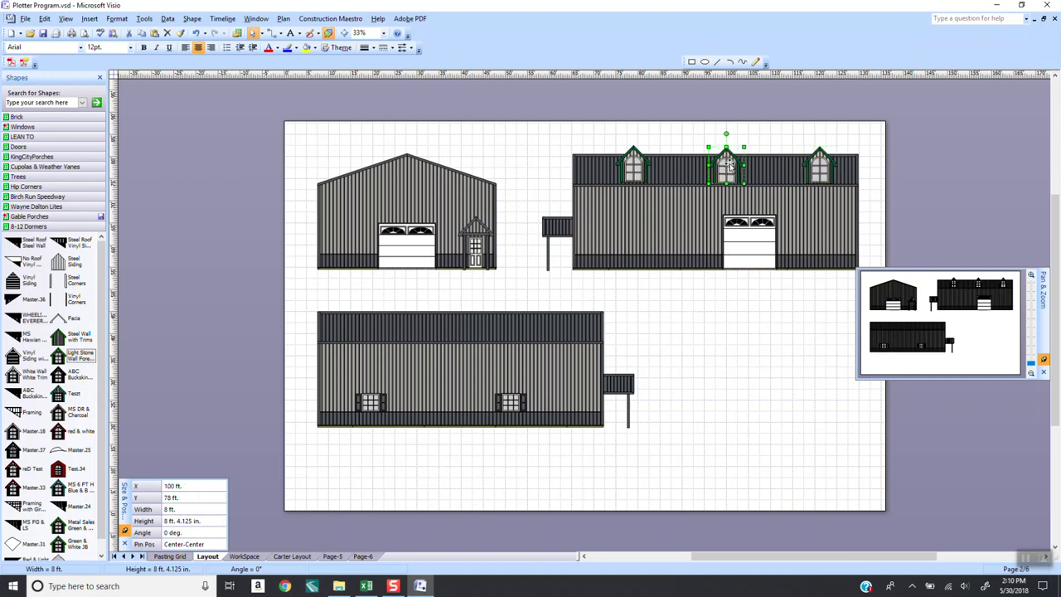
pyautogui.press('Left')
pyautogui.press('Left')
pyautogui.press('Left')
pyautogui.press('Left')
pyautogui.press('Left')
pyautogui.press('Left')
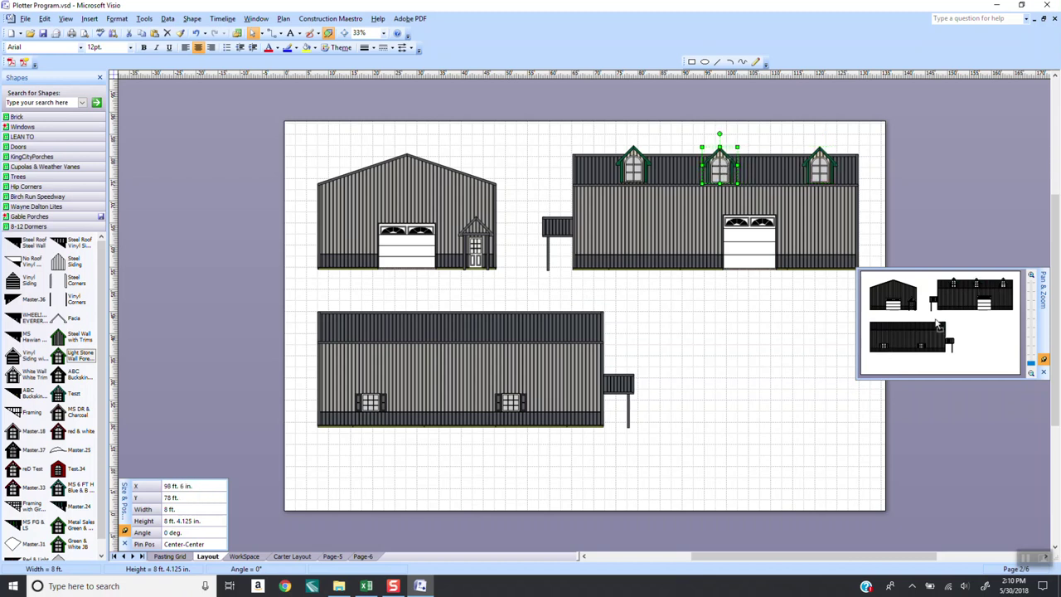
pyautogui.click(833, 321)
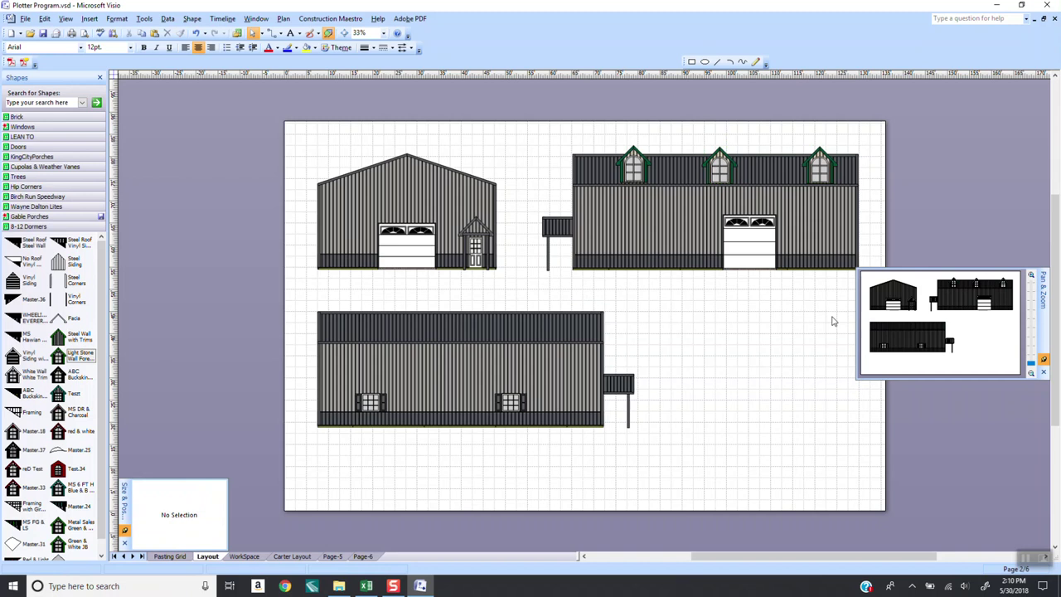
pyautogui.click(720, 167)
pyautogui.press('Right')
pyautogui.press('Right')
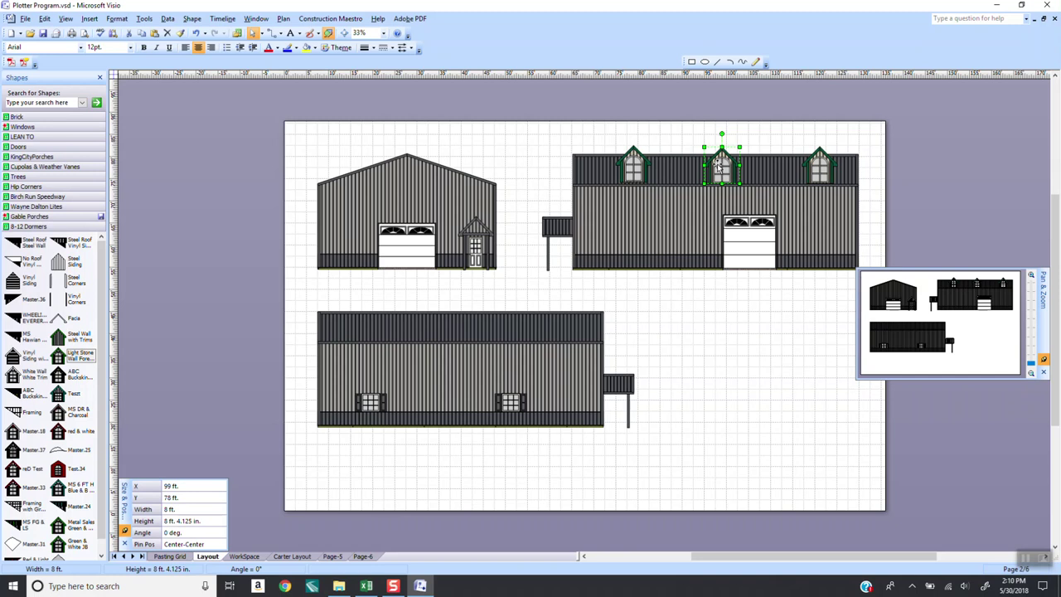
pyautogui.click(724, 349)
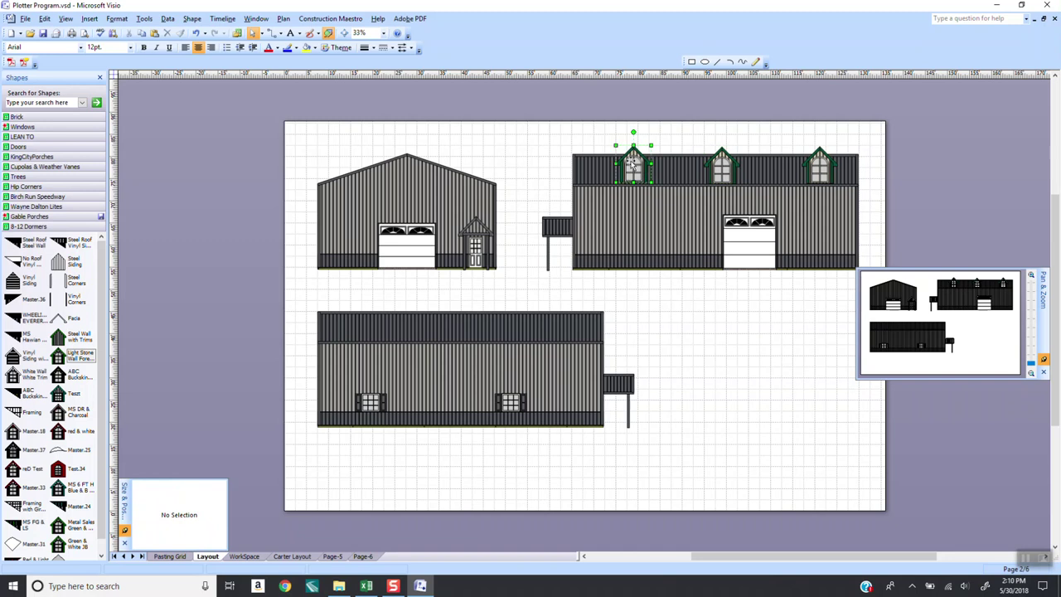
# Step: Move the three dormers together off the upper eave roof into the 8-12 Dormers stencil as a single master shape
pyautogui.click(633, 165)
pyautogui.keyDown('shift'); pyautogui.click(721, 167); pyautogui.keyUp('shift')
pyautogui.keyDown('shift'); pyautogui.click(817, 165); pyautogui.keyUp('shift')
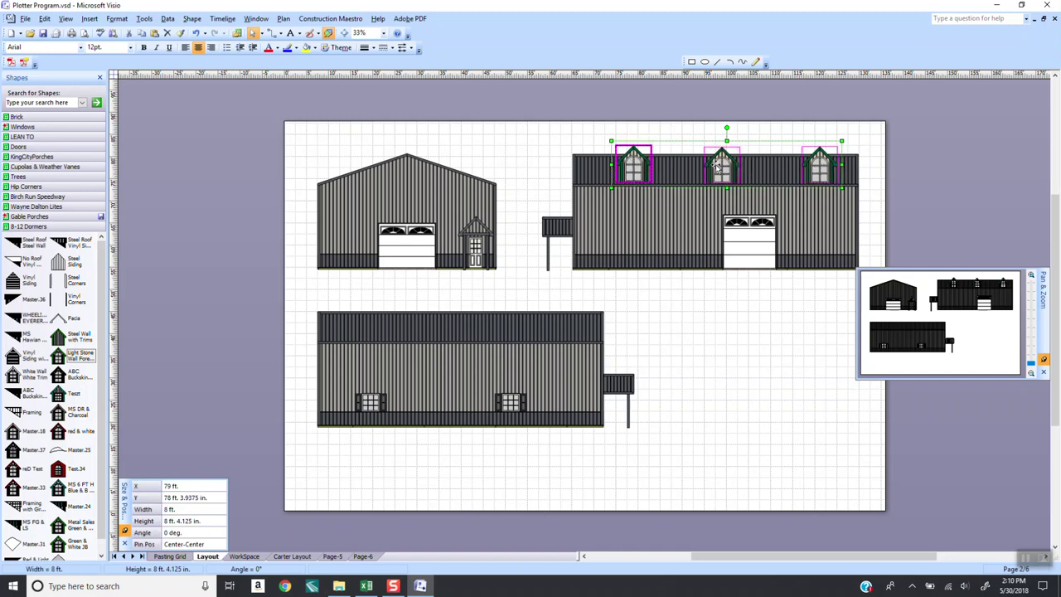
pyautogui.moveTo(715, 166); pyautogui.dragTo(78, 444)
pyautogui.click(510, 321)
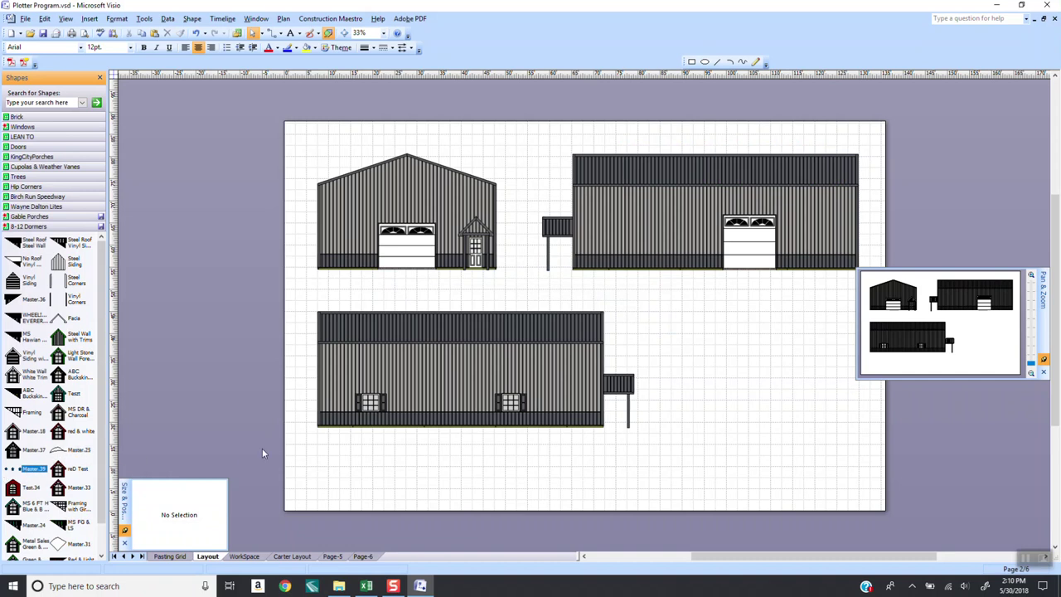
pyautogui.click(238, 423)
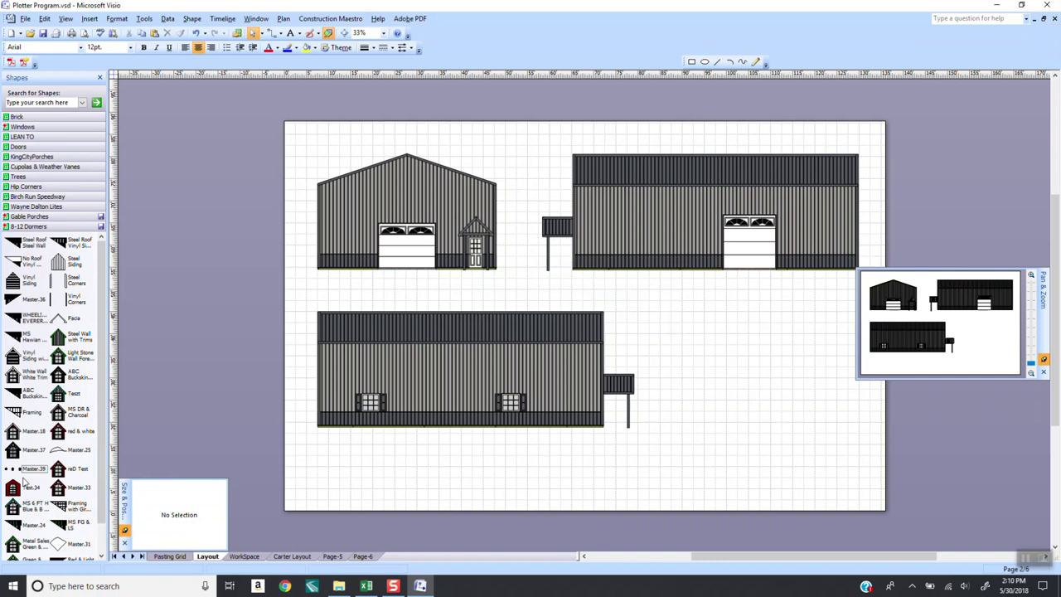
# Step: Try the stored three-dormer master on the north eave's roof at X 41 ft 6 in, Y 42 ft 4.0312 in, and delete it
pyautogui.moveTo(12, 469); pyautogui.dragTo(468, 323)
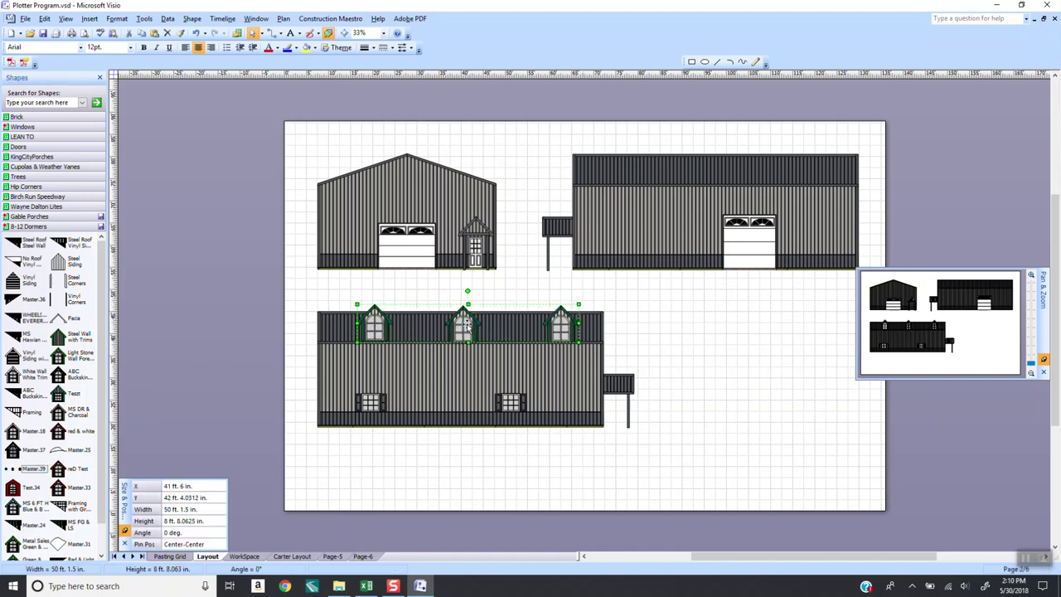
pyautogui.click(723, 379)
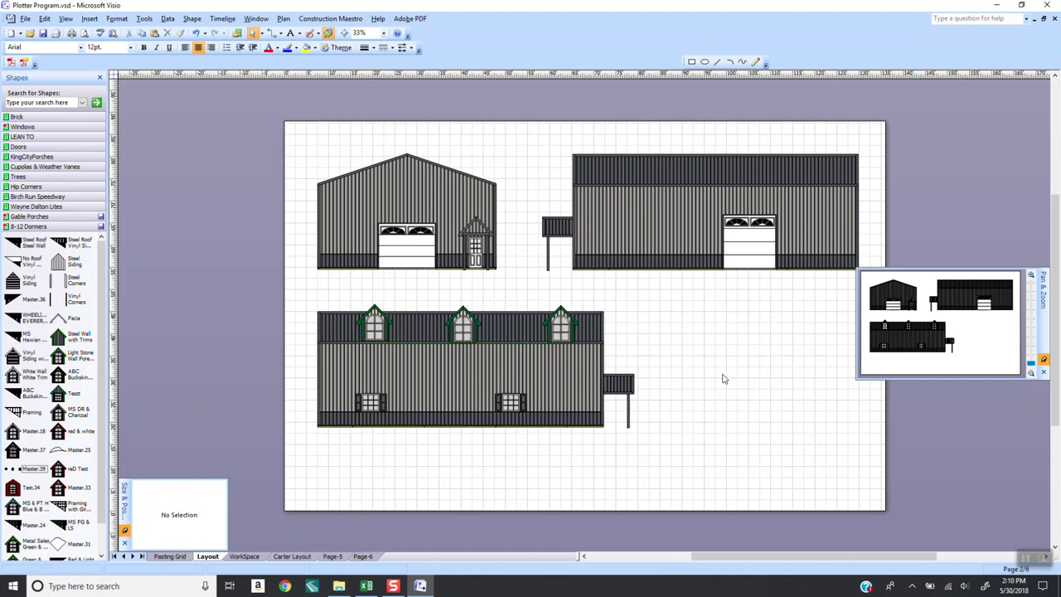
pyautogui.moveTo(301, 293); pyautogui.dragTo(651, 357)
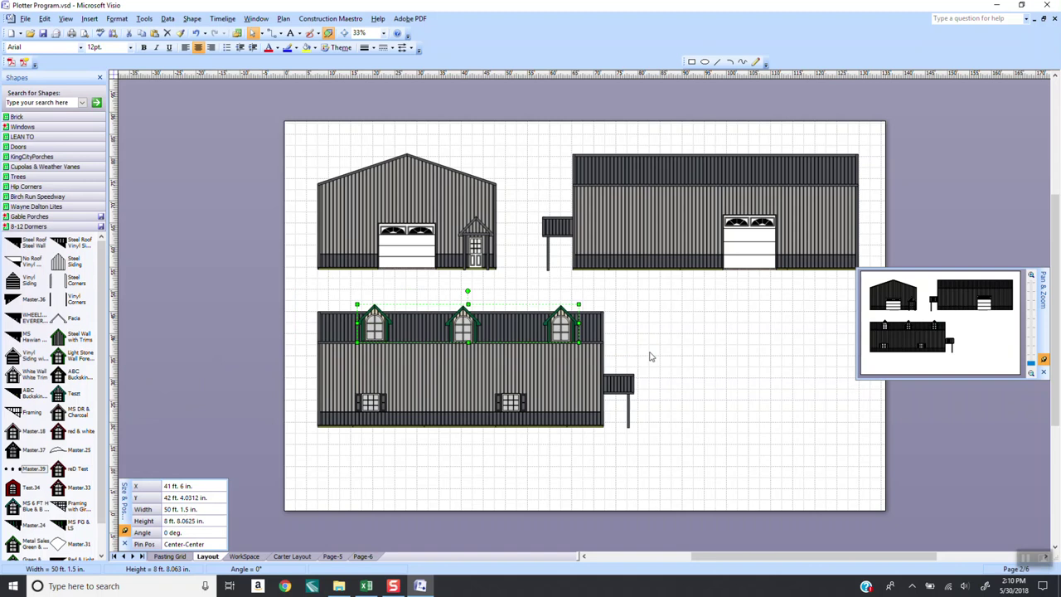
pyautogui.press('Delete')
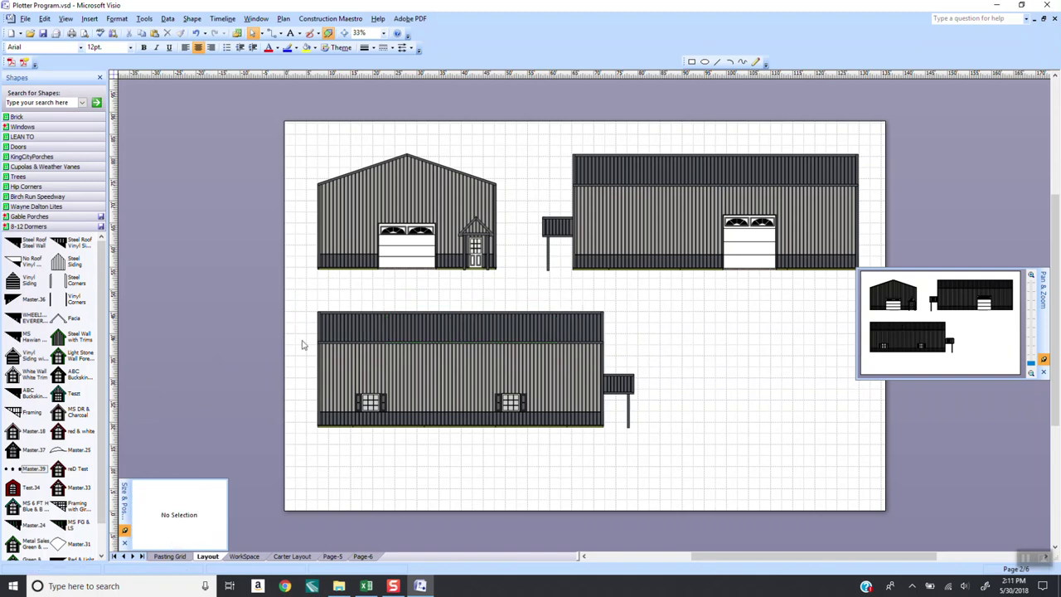
pyautogui.click(25, 18)
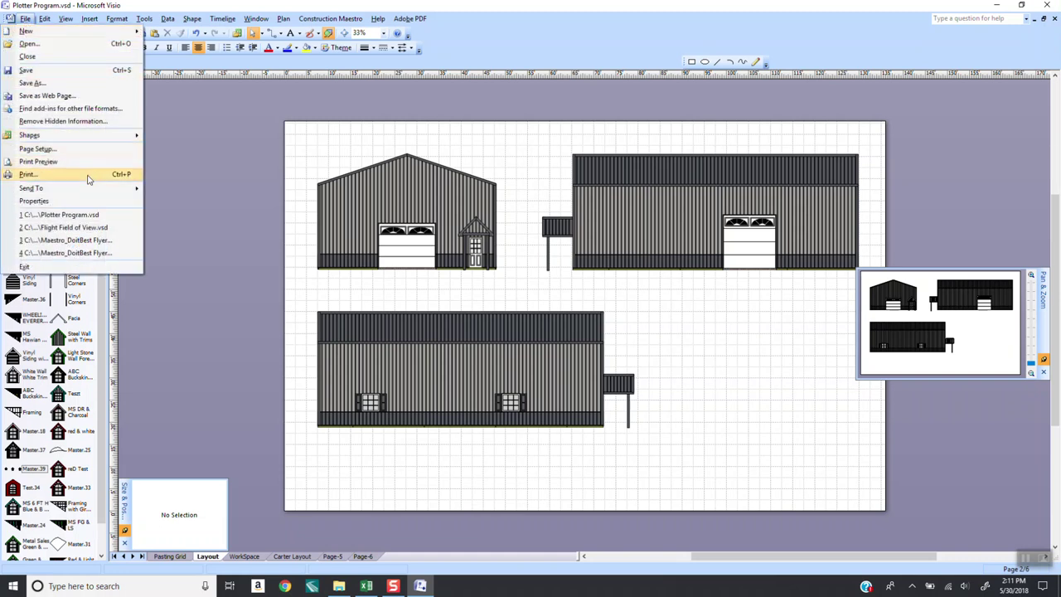
pyautogui.click(53, 84)
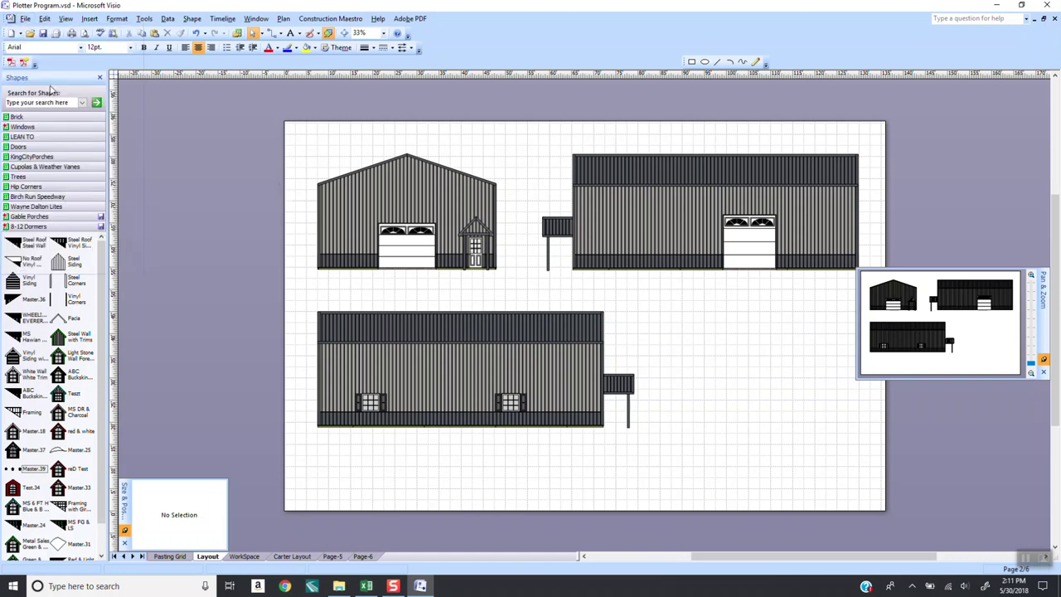
pyautogui.click(491, 292)
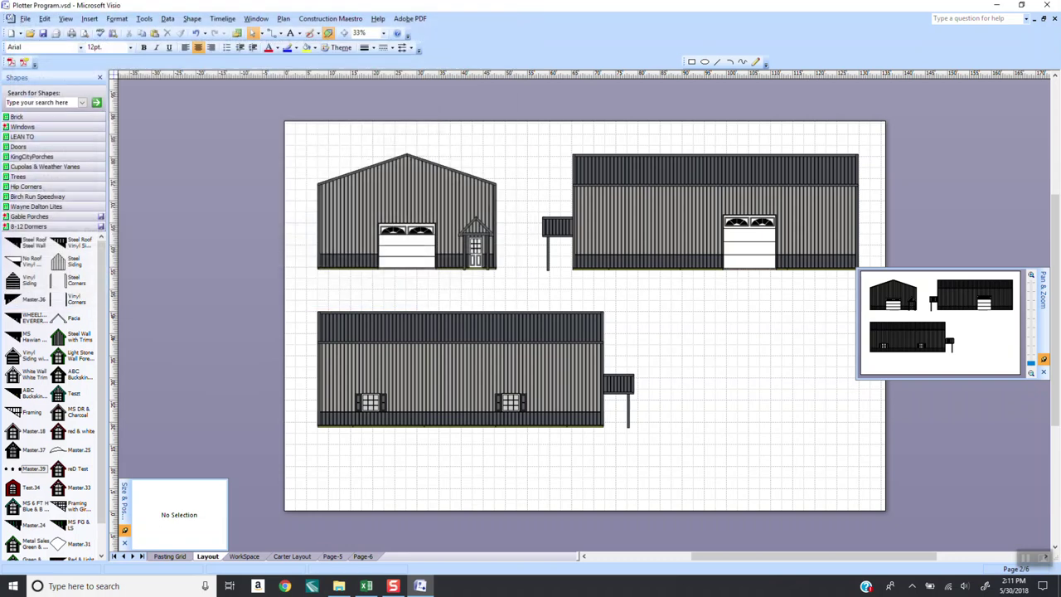
# Step: Open the Fence.vss stencil from the Maestro Plotter Stencils folder
pyautogui.click(25, 19)
pyautogui.moveTo(39, 135)
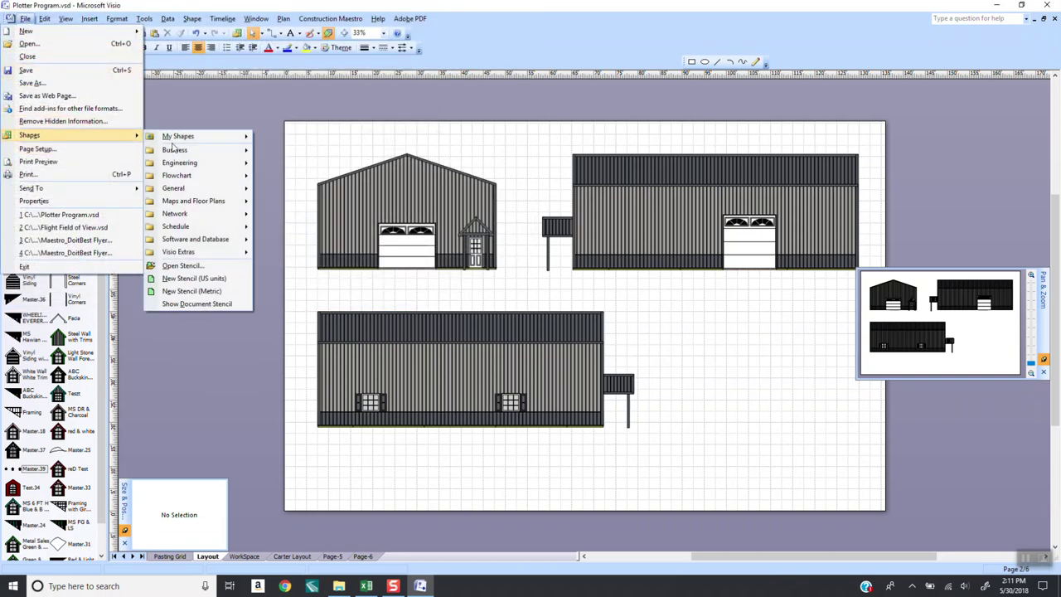
pyautogui.click(185, 265)
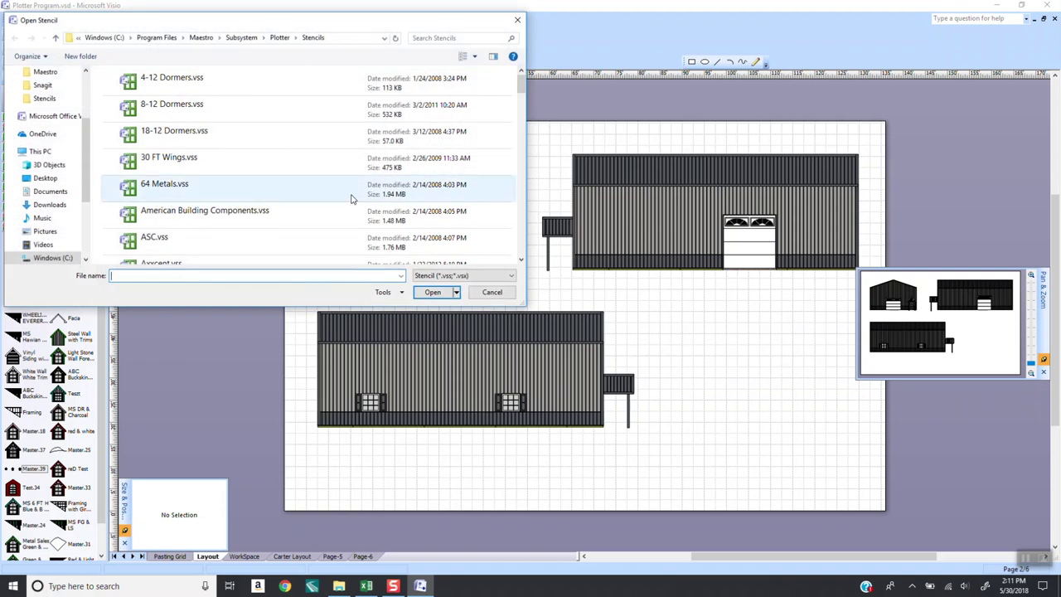
pyautogui.moveTo(521, 96); pyautogui.dragTo(518, 151)
pyautogui.click(160, 179)
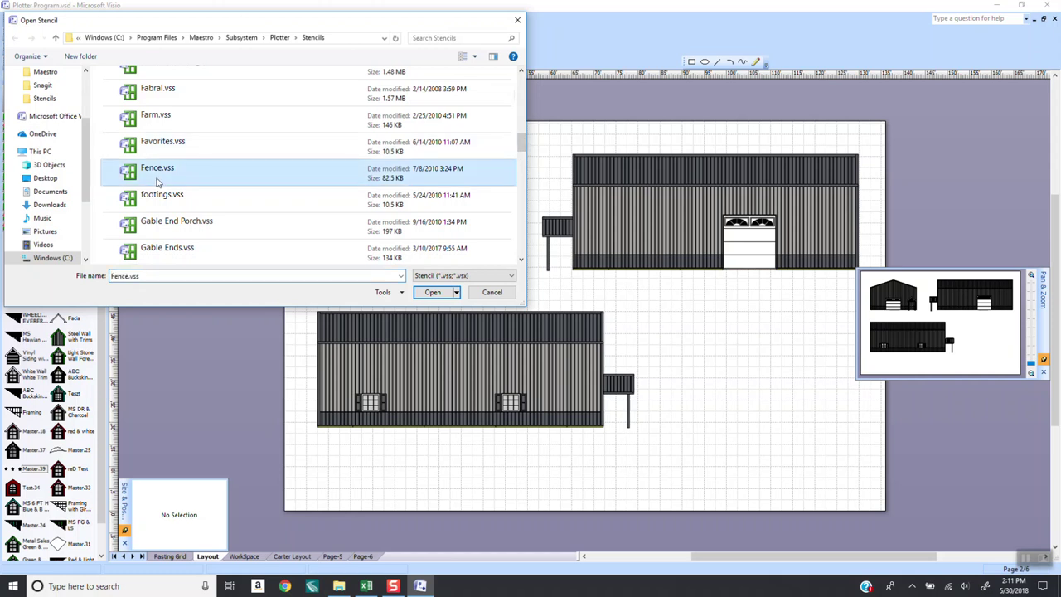
pyautogui.doubleClick(144, 178)
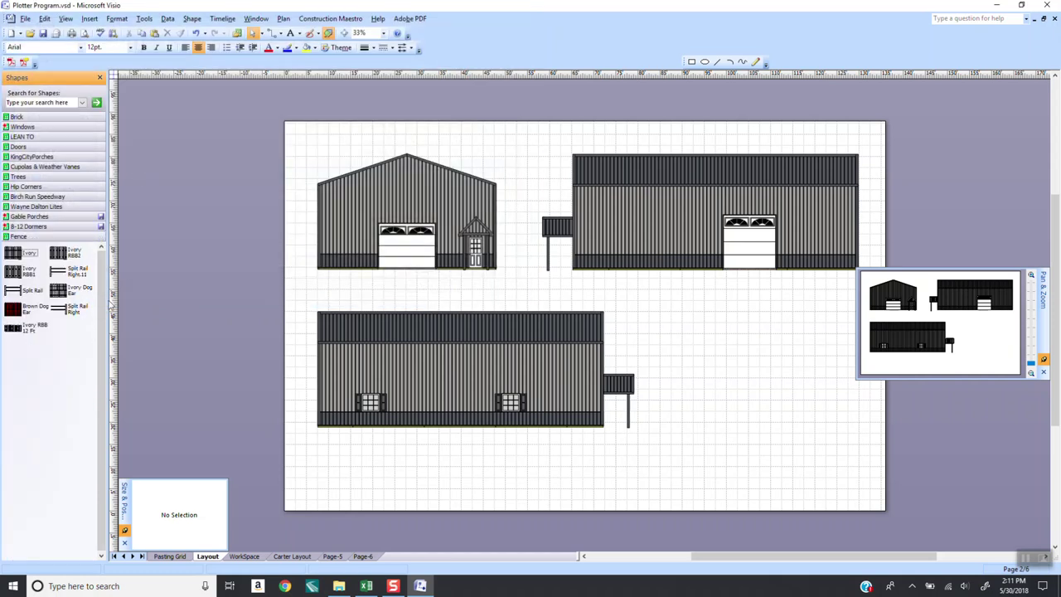
# Step: Try Ivory Dog Ear, Ivory RBB2 and Split Rail Right.11 fence pieces around the north eave elevation, deleting each one
pyautogui.moveTo(60, 296); pyautogui.dragTo(305, 420)
pyautogui.moveTo(64, 253); pyautogui.dragTo(452, 296)
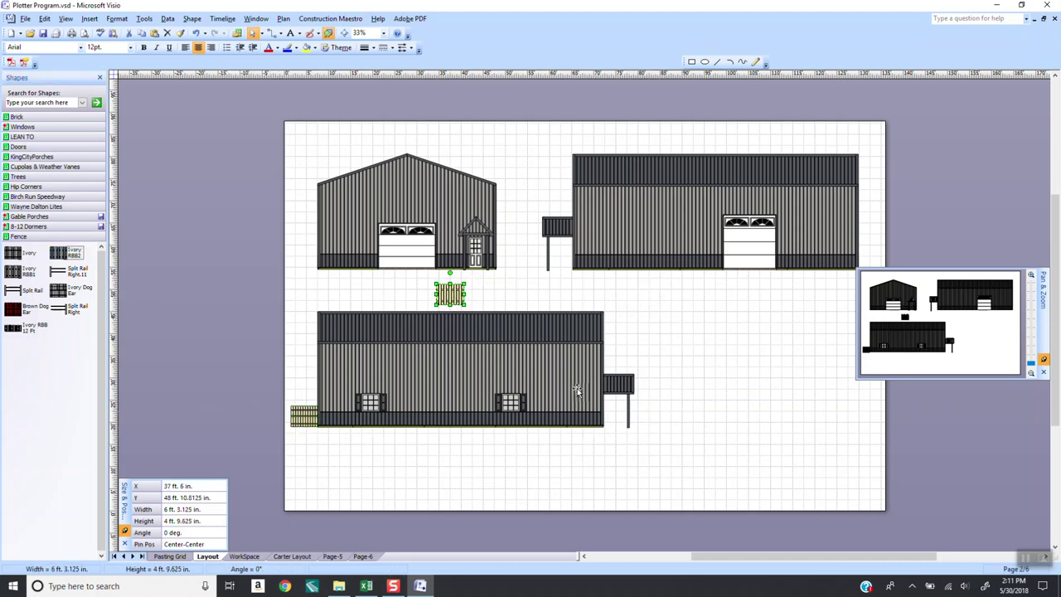
pyautogui.press('Delete')
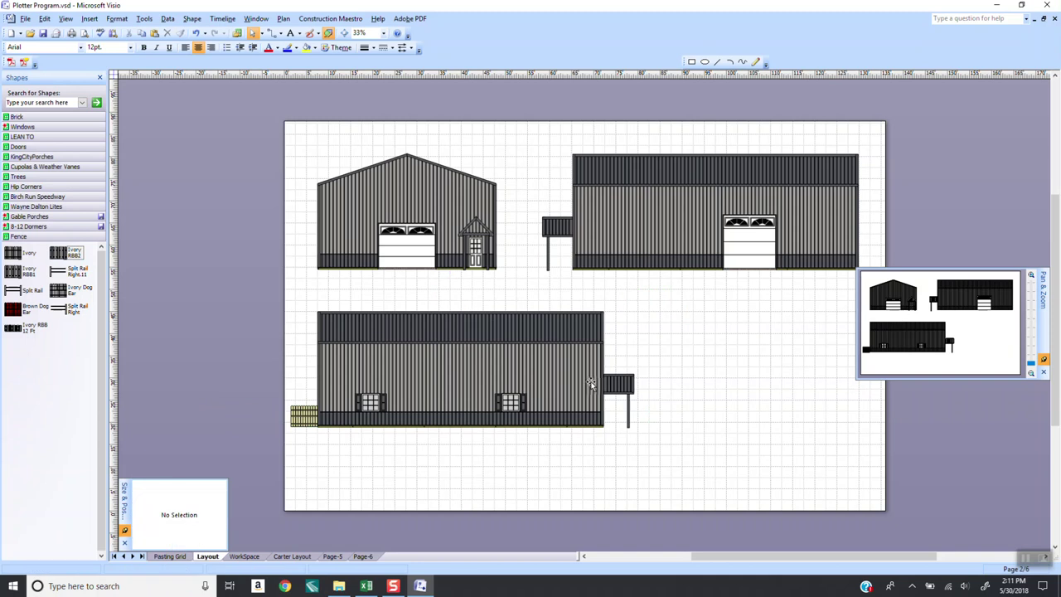
pyautogui.click(301, 419)
pyautogui.press('Delete')
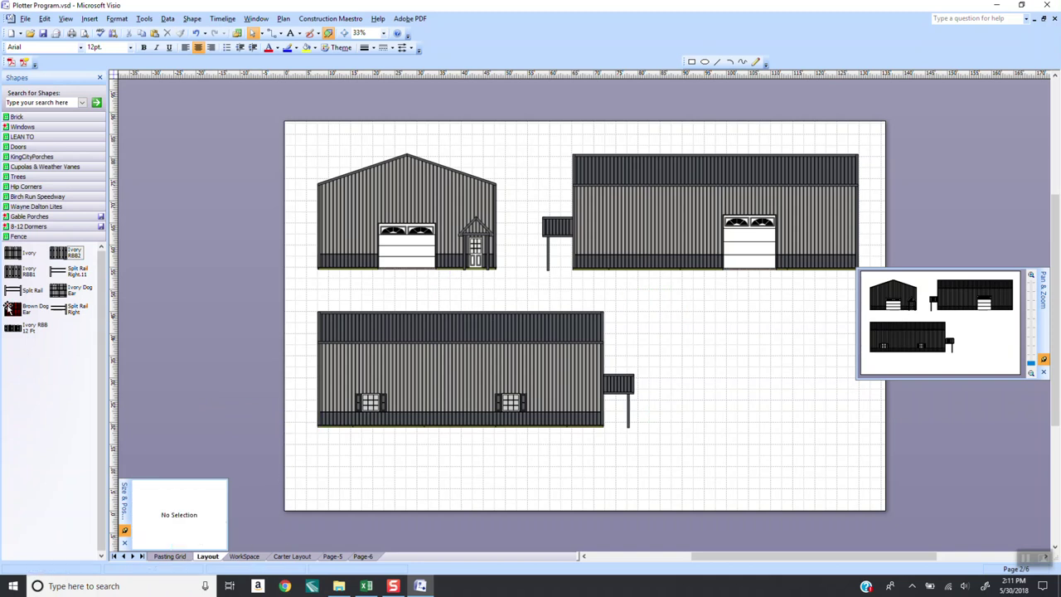
pyautogui.moveTo(69, 272); pyautogui.dragTo(680, 409)
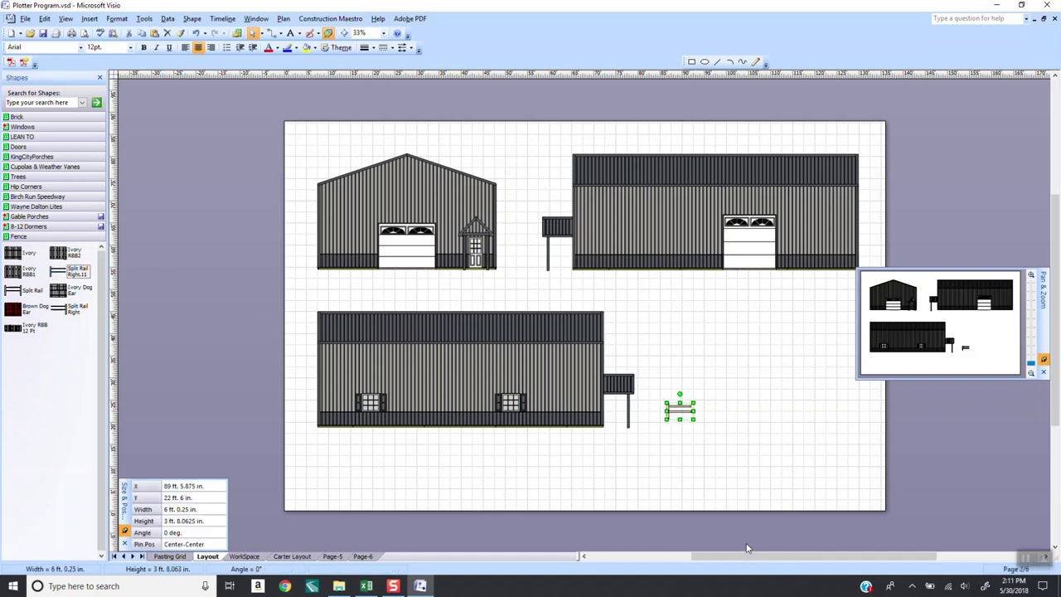
pyautogui.press('Delete')
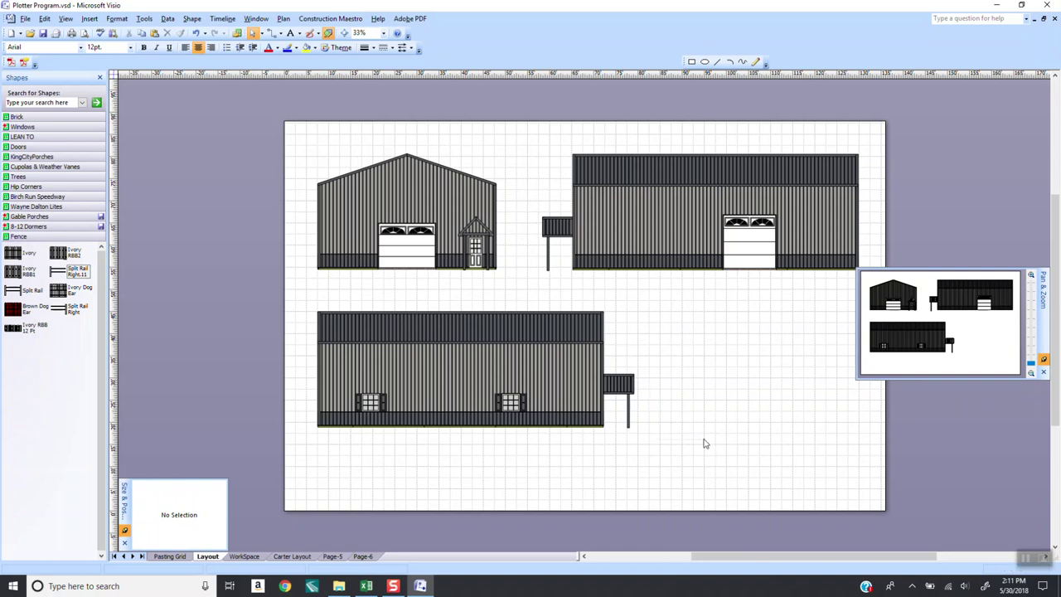
# Step: Open the Trees.vss stencil from the Maestro Plotter Stencils folder
pyautogui.click(25, 18)
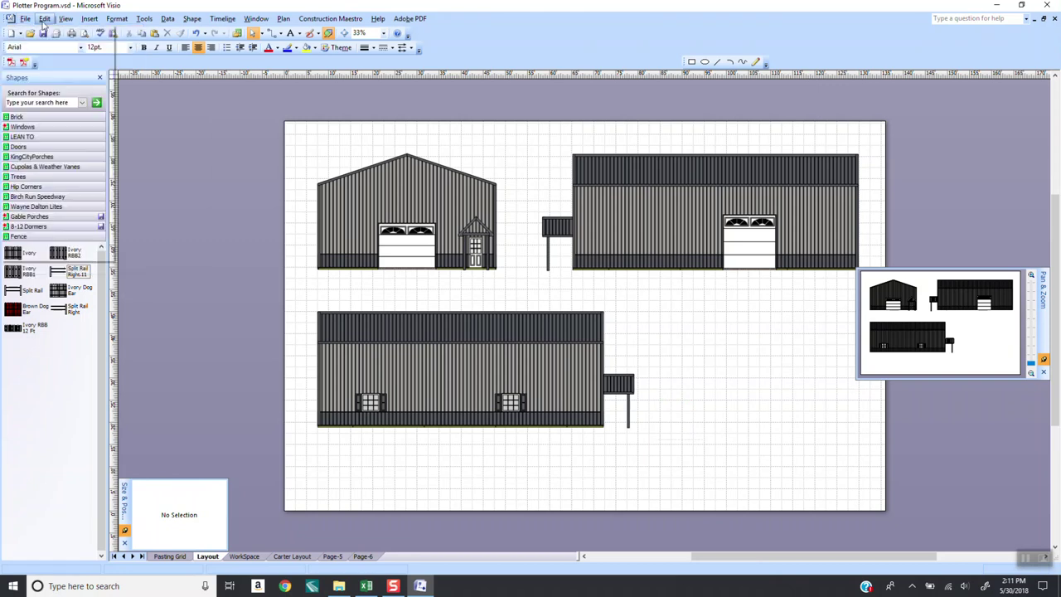
pyautogui.moveTo(45, 137)
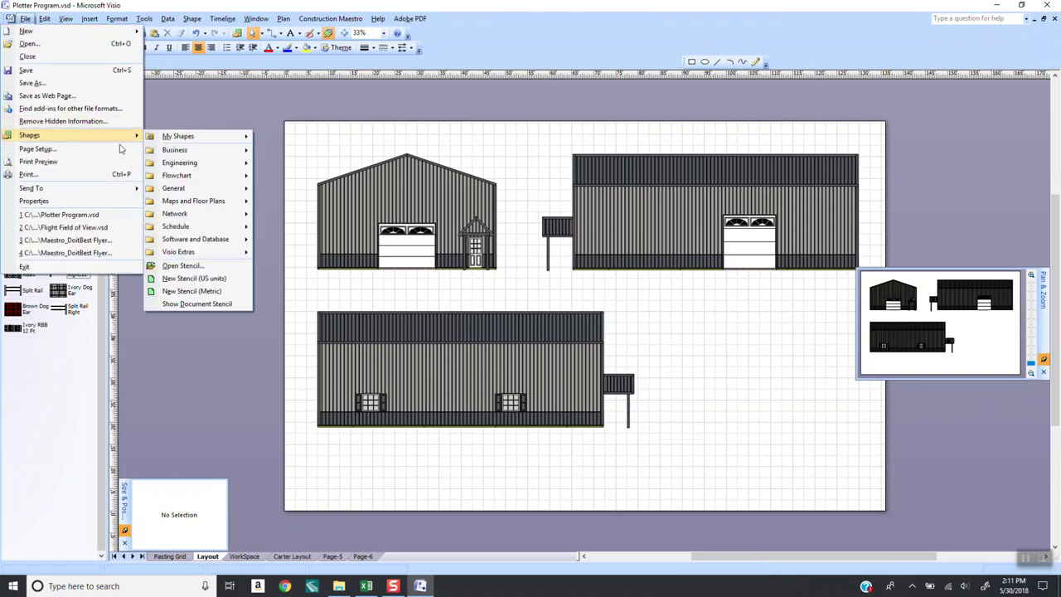
pyautogui.click(177, 267)
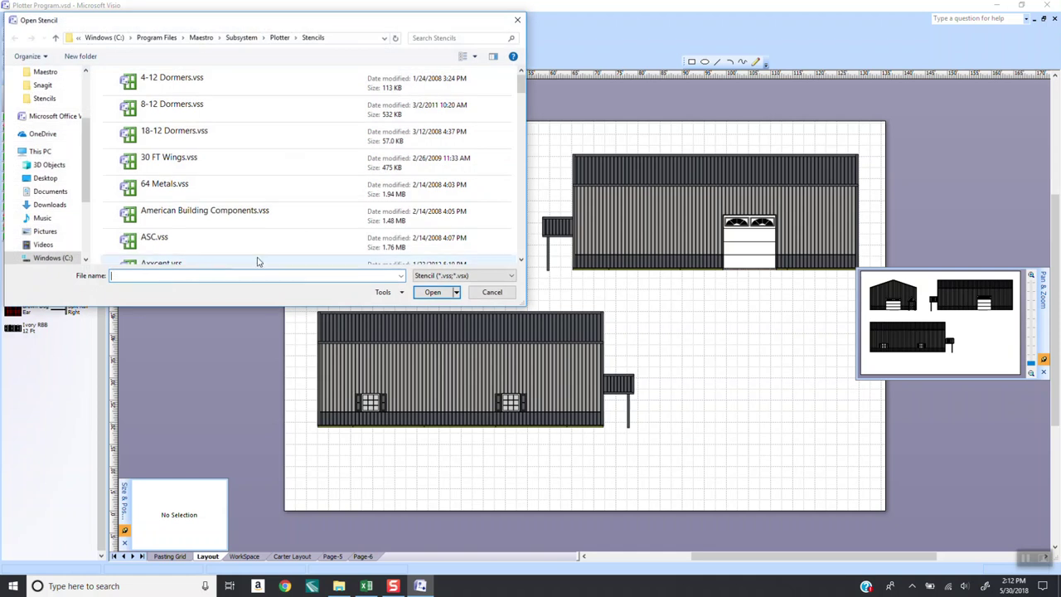
pyautogui.click(284, 39)
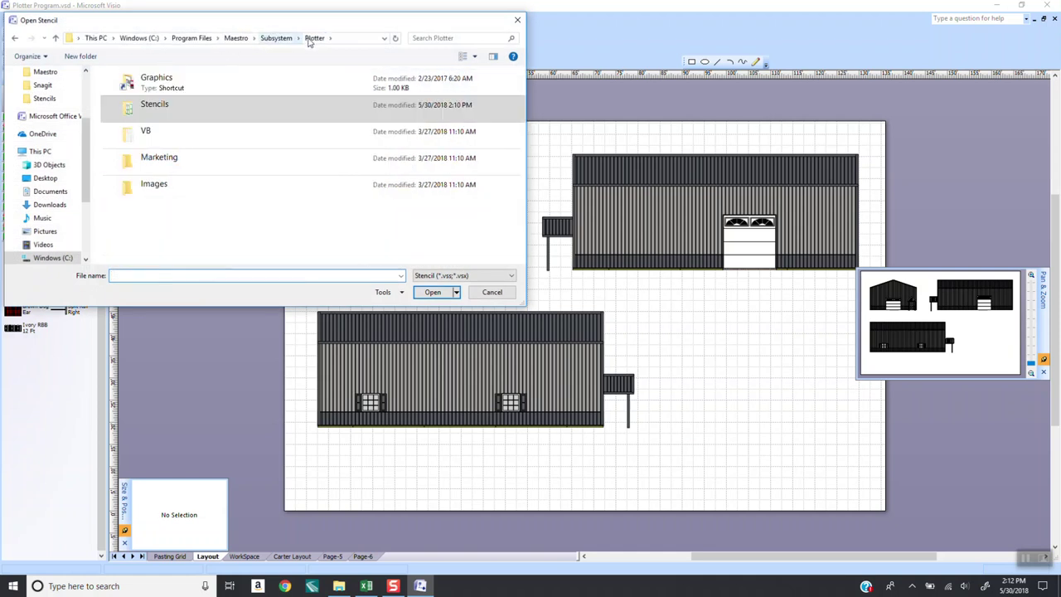
pyautogui.doubleClick(153, 110)
pyautogui.scroll(-15, 501, 120)
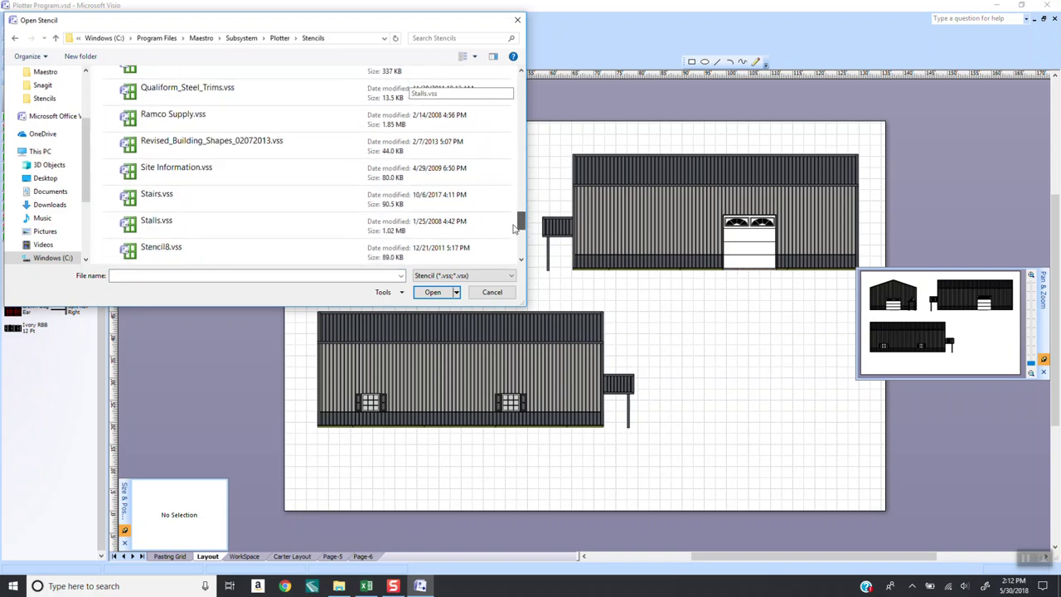
pyautogui.scroll(-3, 514, 235)
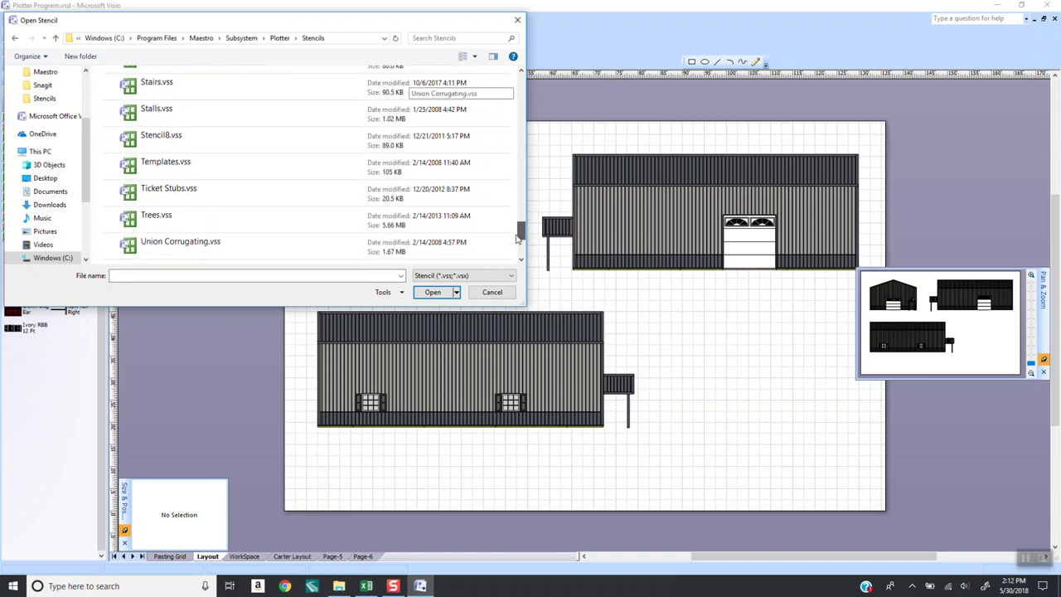
pyautogui.click(150, 198)
pyautogui.doubleClick(150, 197)
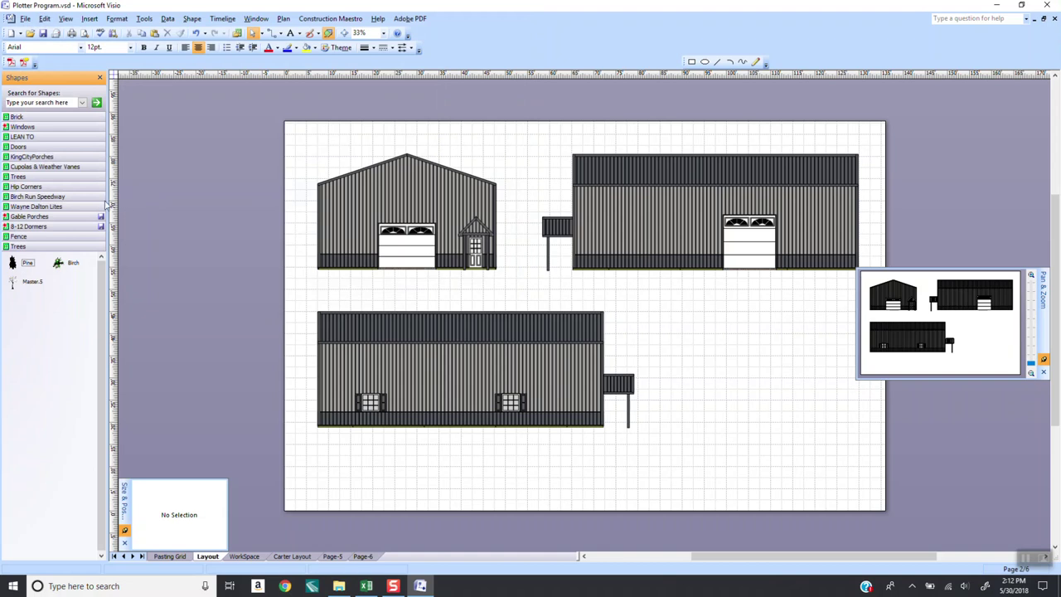
# Step: Try the bare Master.5 tree beside the porch of the lower eave elevation, and delete it
pyautogui.moveTo(13, 287); pyautogui.dragTo(667, 382)
pyautogui.moveTo(703, 379); pyautogui.dragTo(693, 373)
pyautogui.click(792, 394)
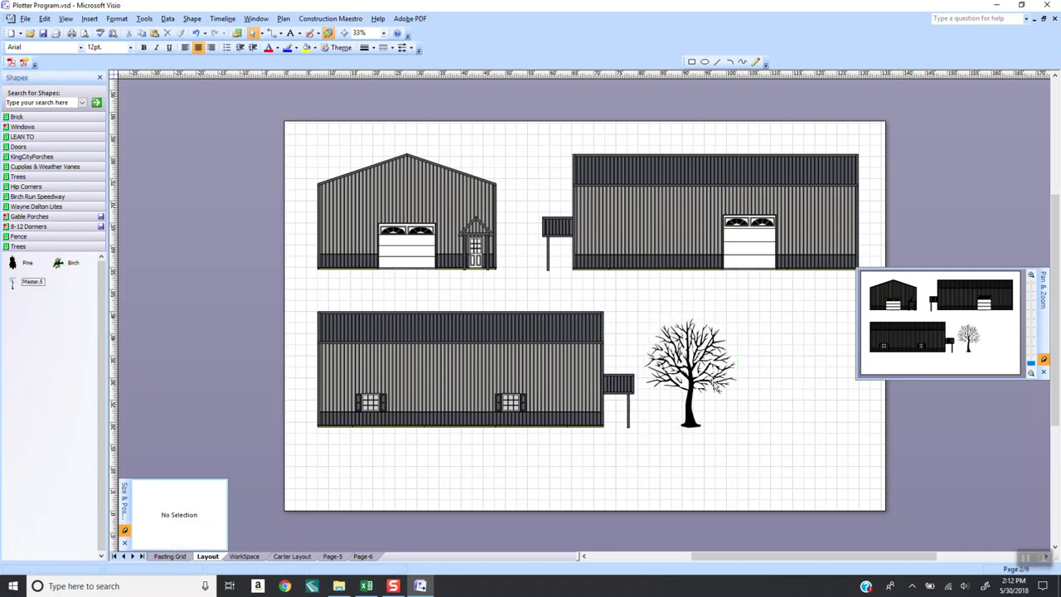
pyautogui.click(695, 378)
pyautogui.press('Delete')
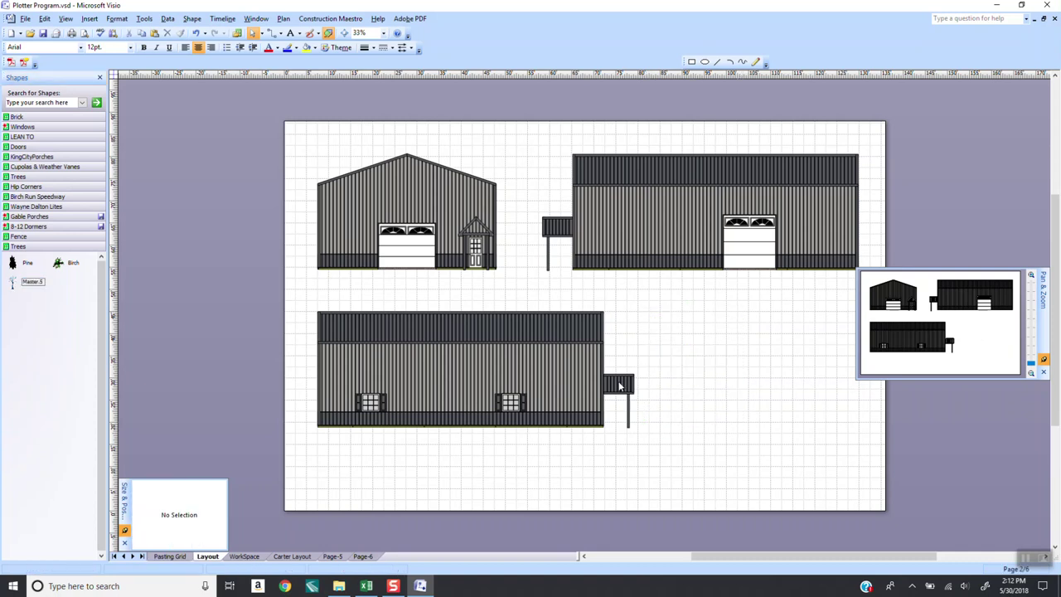
# Step: Place two Pine trees beyond the lower eave elevation's porch and one at its opposite end, at about X 3 ft 9 in, Y 23 ft 9 in
pyautogui.moveTo(30, 263); pyautogui.dragTo(670, 404)
pyautogui.moveTo(24, 263); pyautogui.dragTo(716, 400)
pyautogui.moveTo(25, 265); pyautogui.dragTo(305, 405)
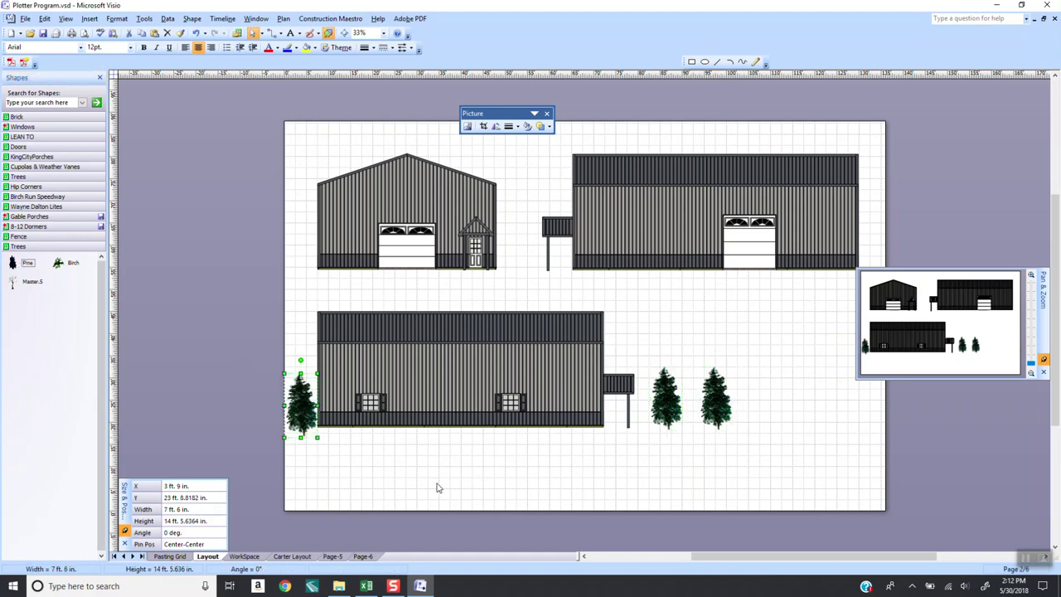
pyautogui.click(433, 486)
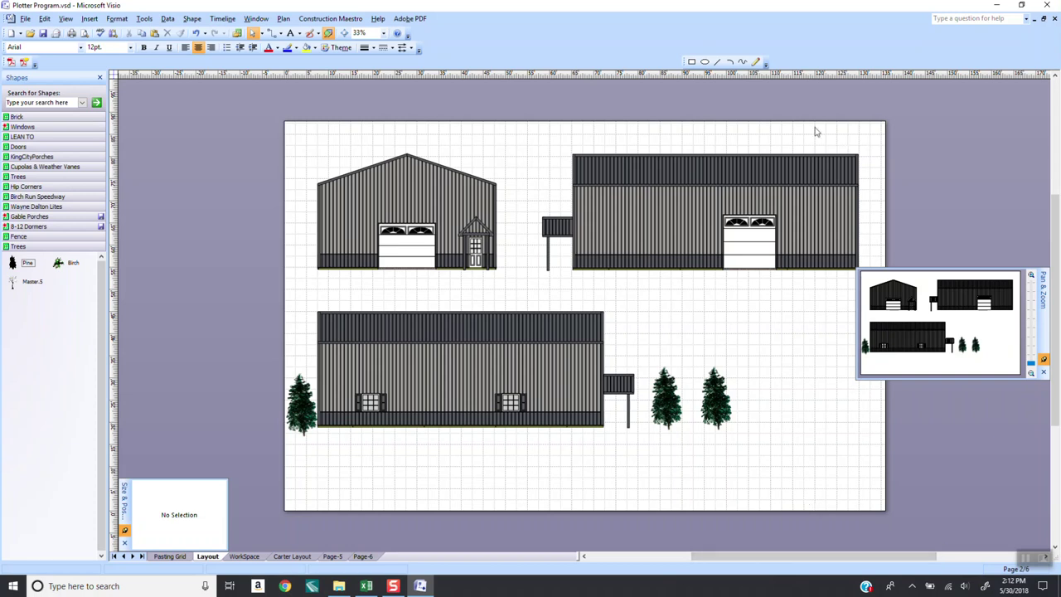
# Step: Draw two freeform driveway edges curving down from the upper eave elevation's garage door, the left one spanning about 20 ft 8 in
pyautogui.click(742, 62)
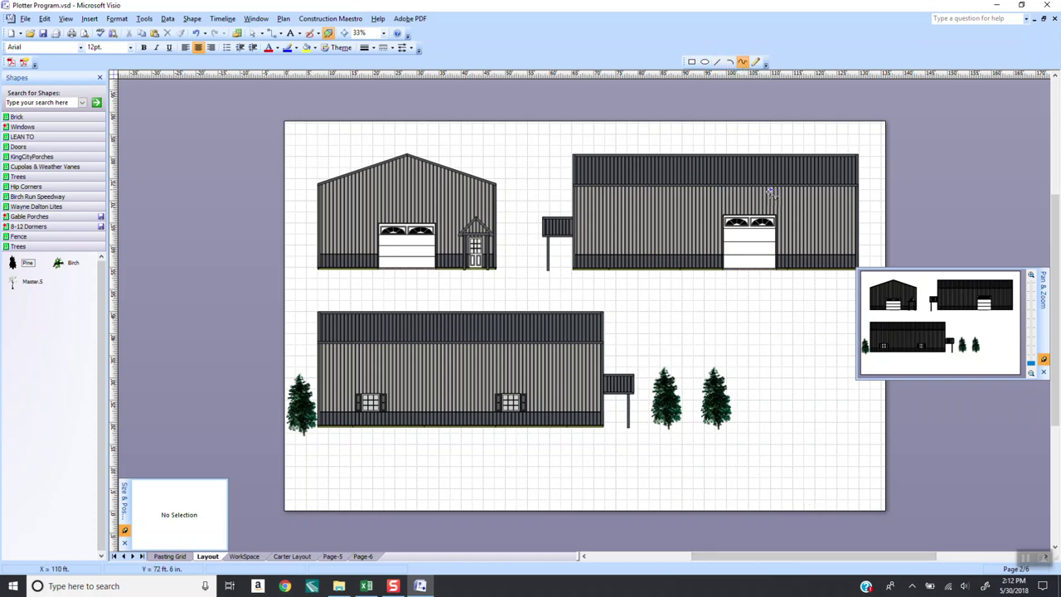
pyautogui.moveTo(728, 271)
pyautogui.mouseDown()
pyautogui.moveTo(721, 302)
pyautogui.moveTo(645, 312)
pyautogui.mouseUp()
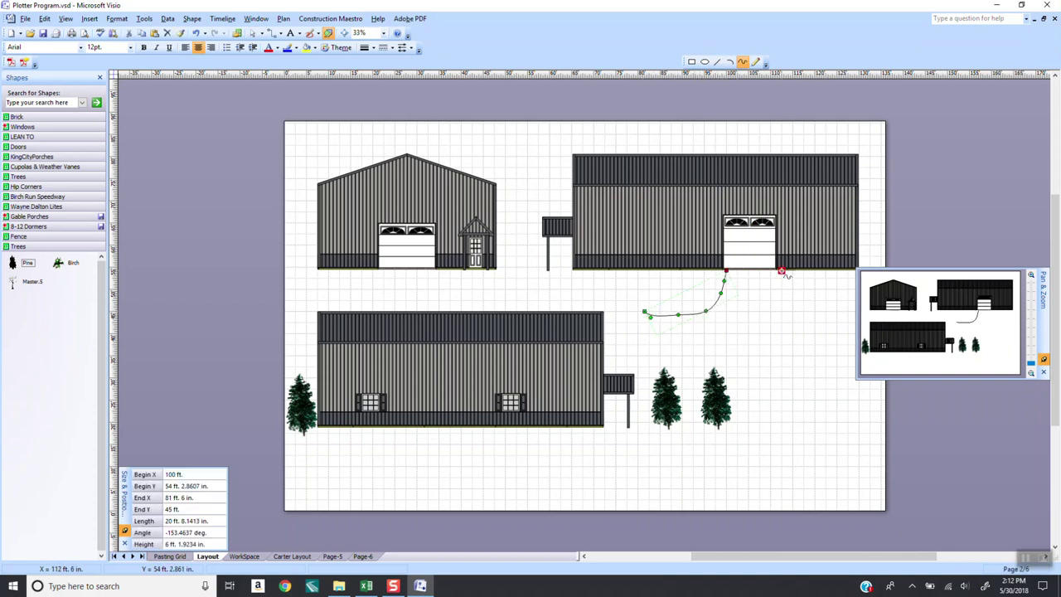
pyautogui.moveTo(771, 272)
pyautogui.mouseDown()
pyautogui.moveTo(793, 322)
pyautogui.moveTo(755, 350)
pyautogui.moveTo(676, 362)
pyautogui.mouseUp()
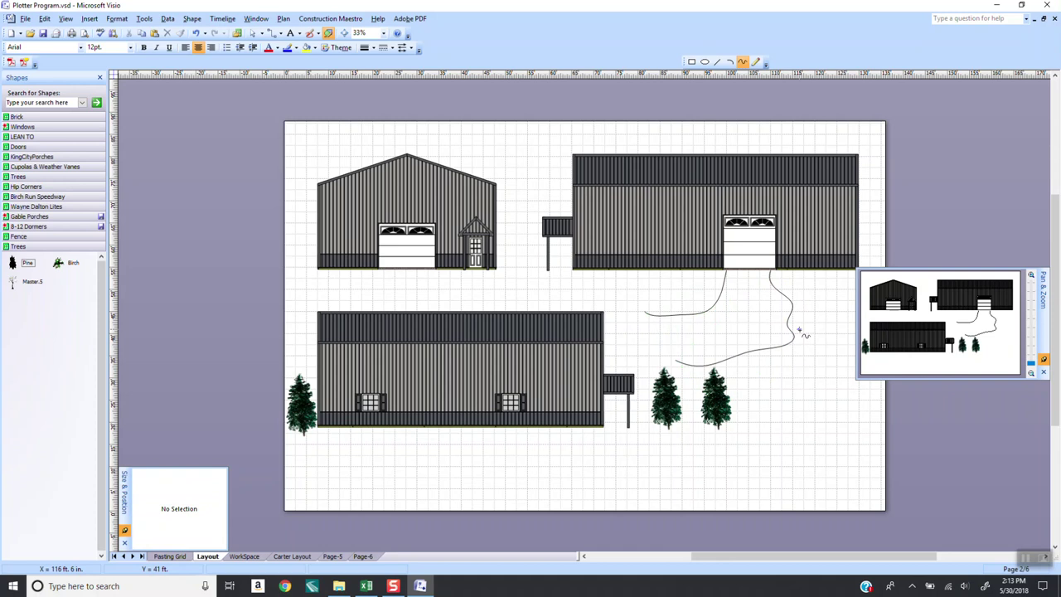
pyautogui.click(393, 586)
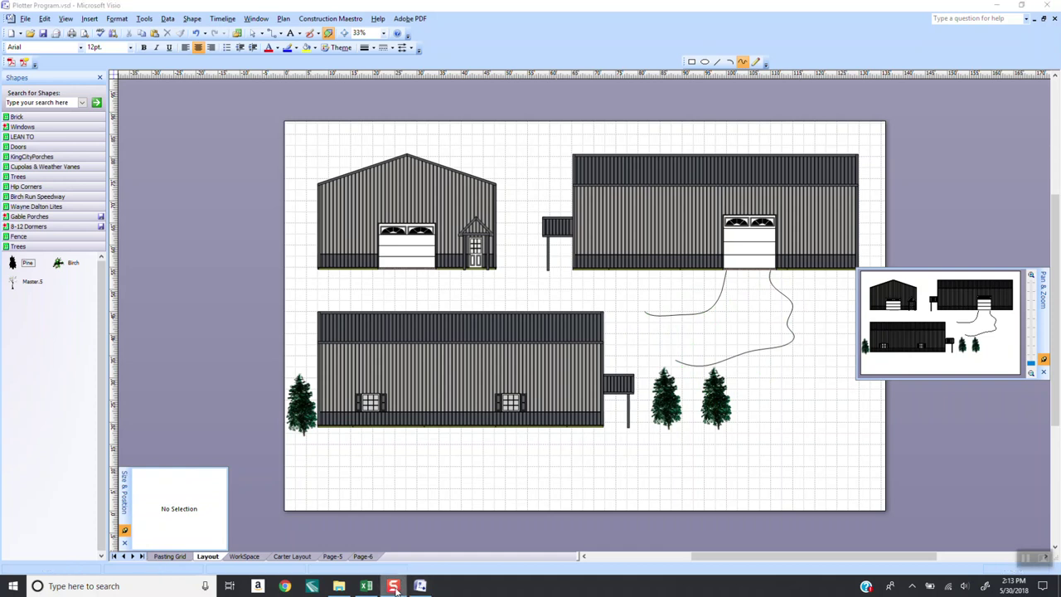